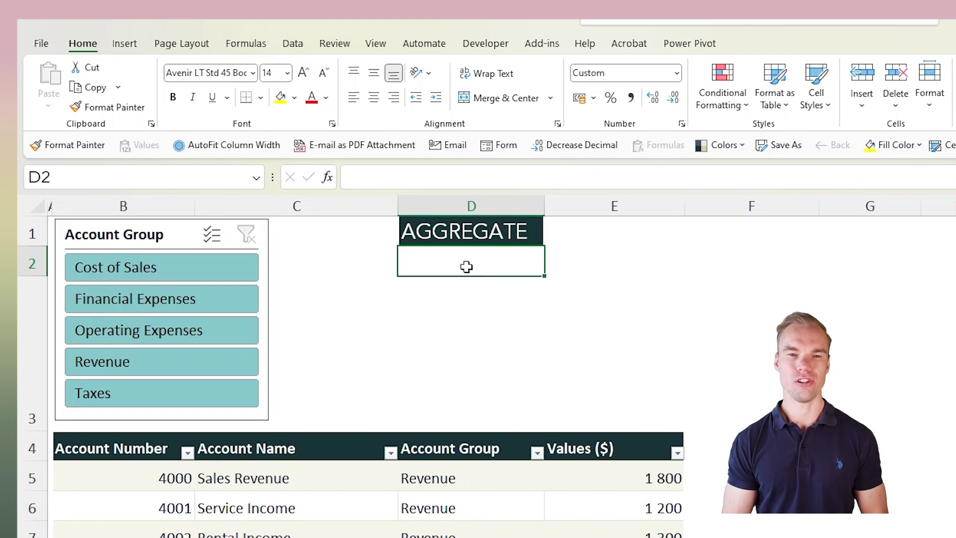
Step: Start an AGGREGATE formula in cell D2, below the AGGREGATE heading
{"action": "type", "text": "=aggrea"}
{"action": "key", "text": "BackSpace"}
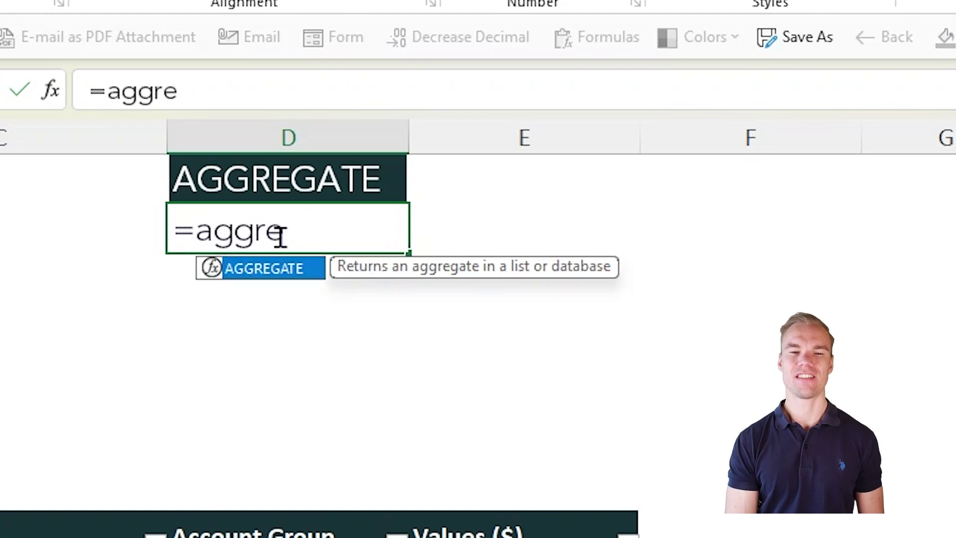
{"action": "type", "text": "g"}
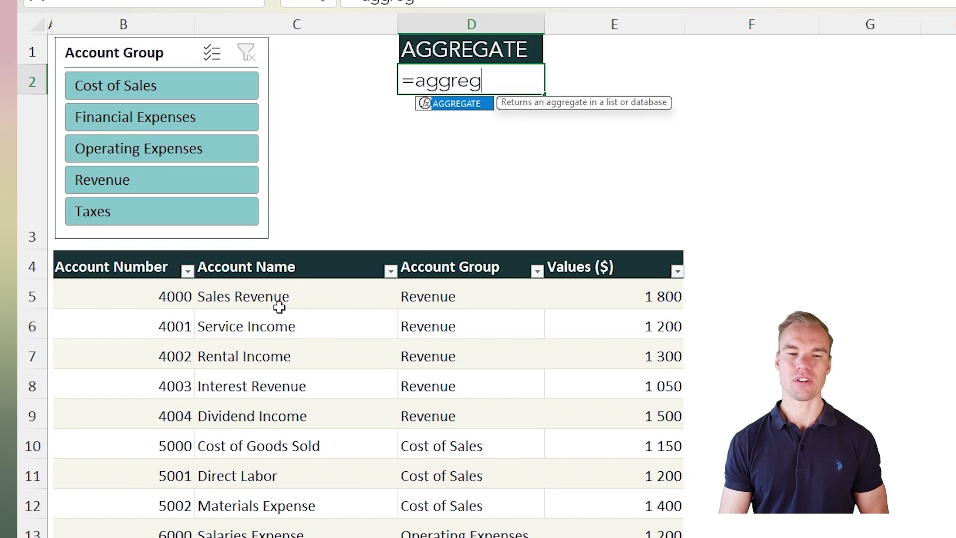
{"action": "scroll", "coordinate": [605, 289], "scroll_direction": "down", "scroll_amount": 4}
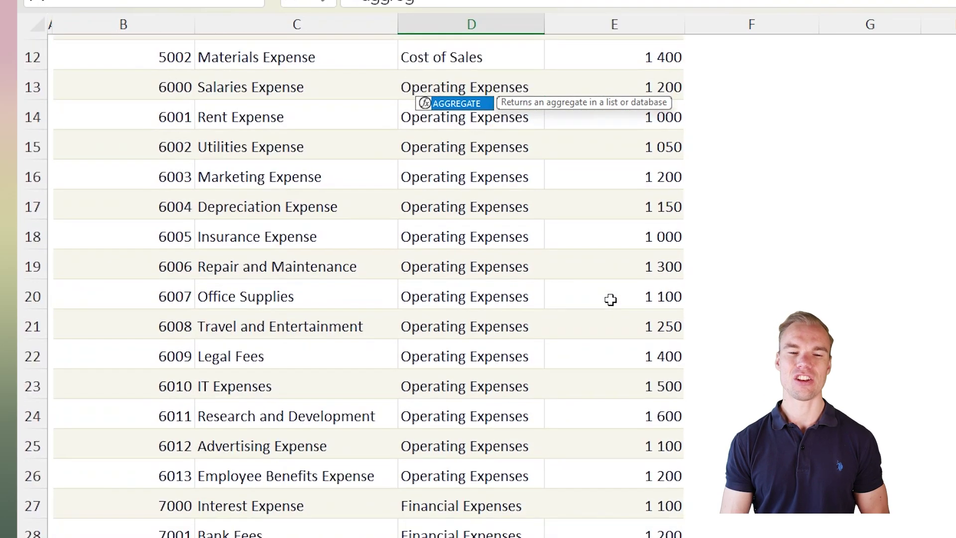
{"action": "scroll", "coordinate": [611, 299], "scroll_direction": "up", "scroll_amount": 4}
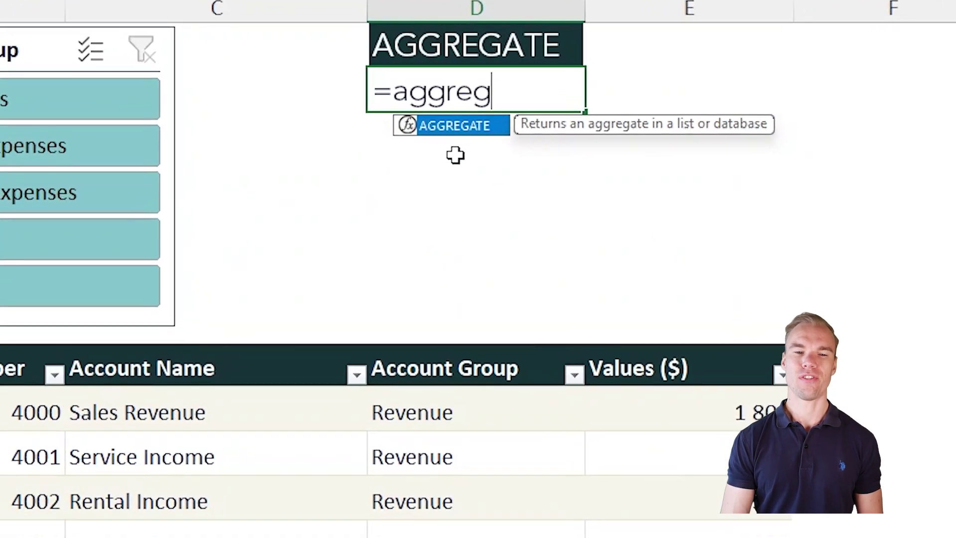
{"action": "key", "text": "Tab"}
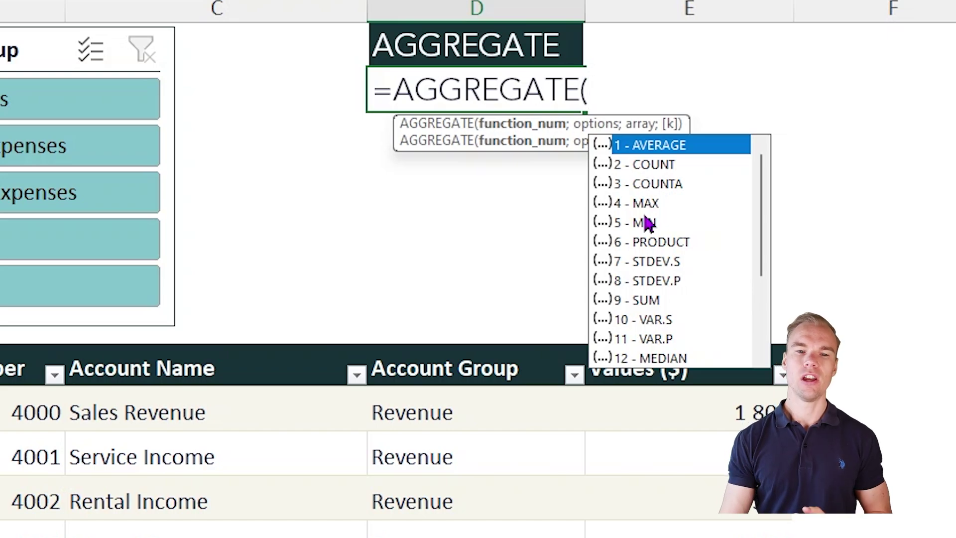
Step: Choose 9 - SUM as the function number of the AGGREGATE formula
{"action": "left_click", "coordinate": [669, 169]}
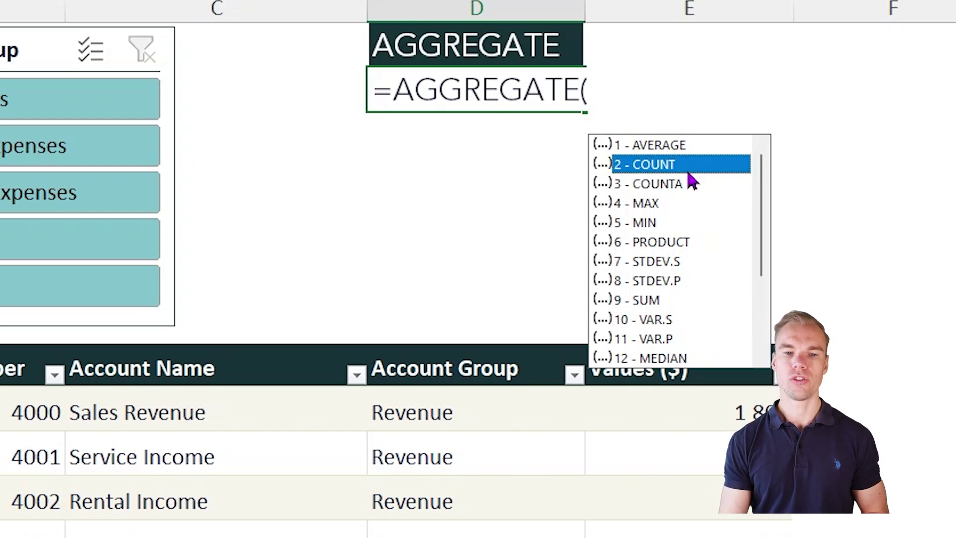
{"action": "left_click", "coordinate": [688, 207]}
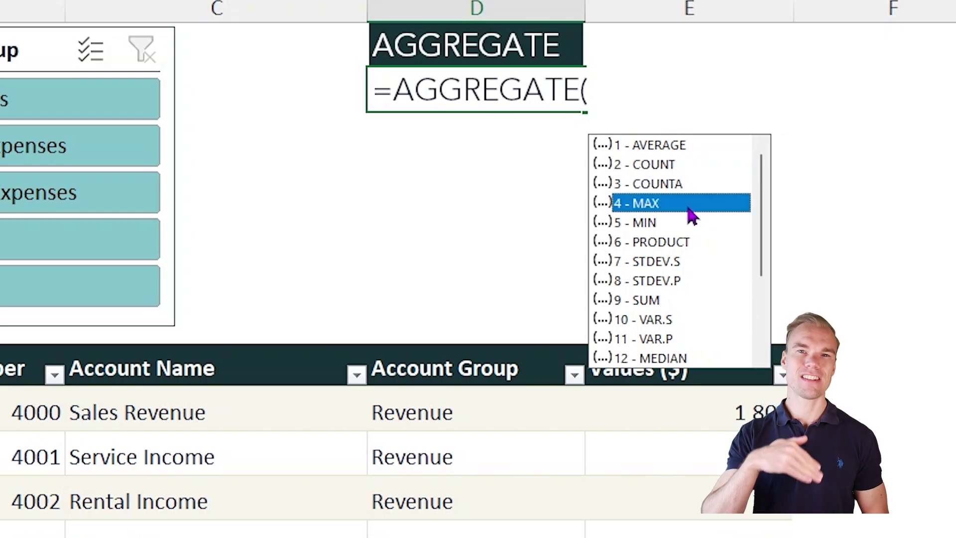
{"action": "left_click", "coordinate": [685, 222]}
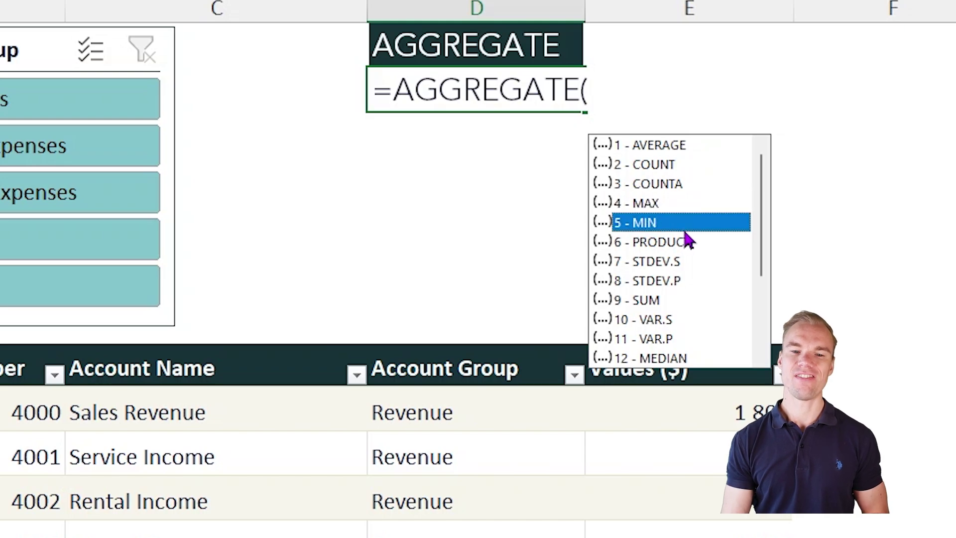
{"action": "left_click", "coordinate": [693, 302]}
{"action": "left_click", "coordinate": [686, 149]}
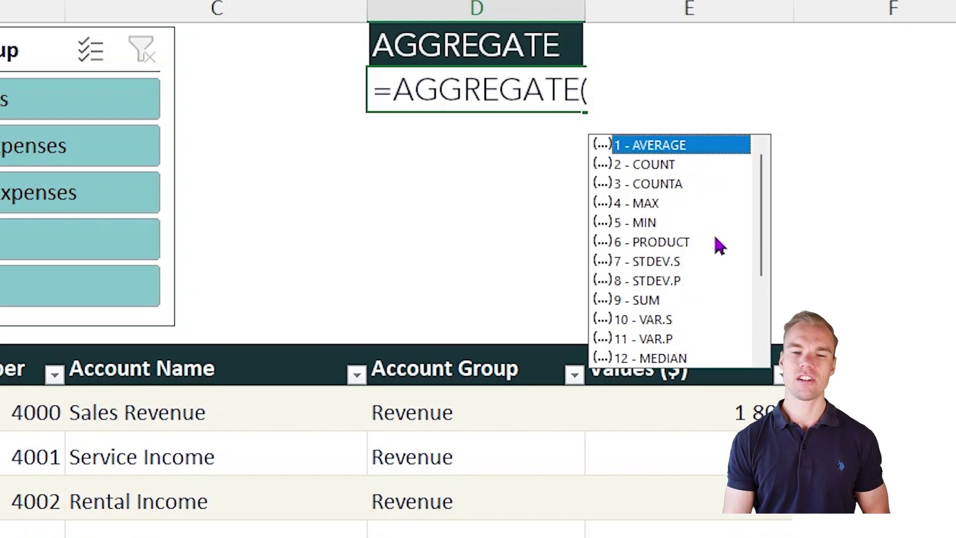
{"action": "left_click", "coordinate": [686, 303]}
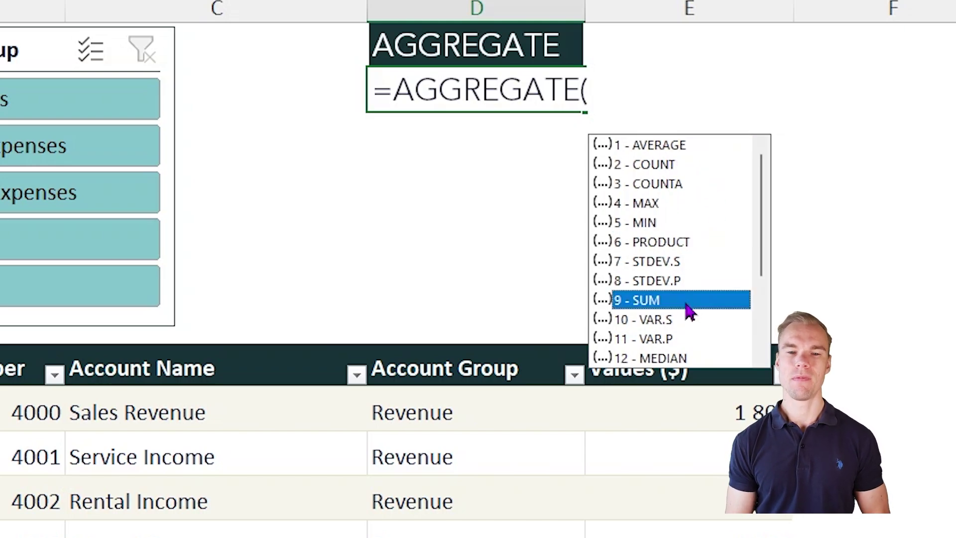
{"action": "double_click", "coordinate": [687, 304]}
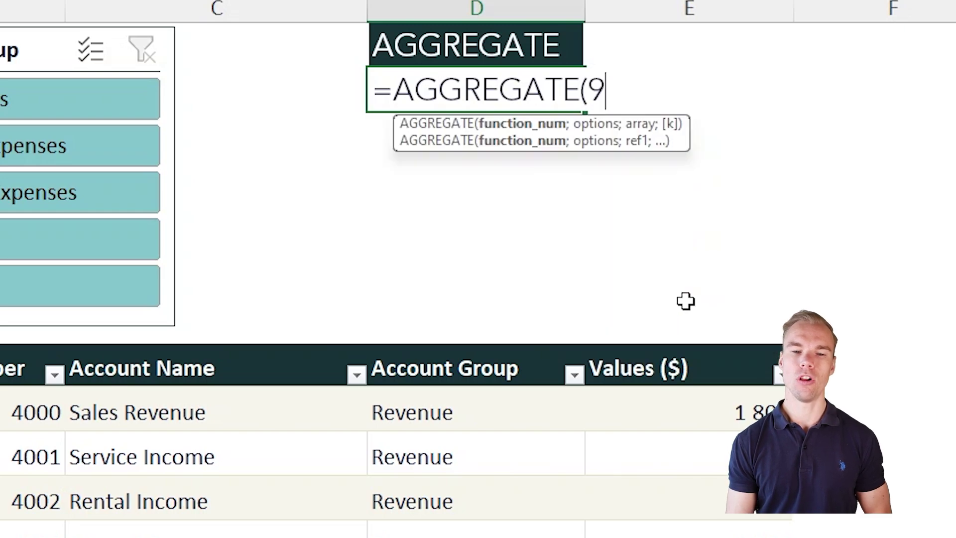
Step: Set the formula's options argument to 3, ignoring hidden rows, error values, and nested SUBTOTAL and AGGREGATE functions
{"action": "type", "text": ";"}
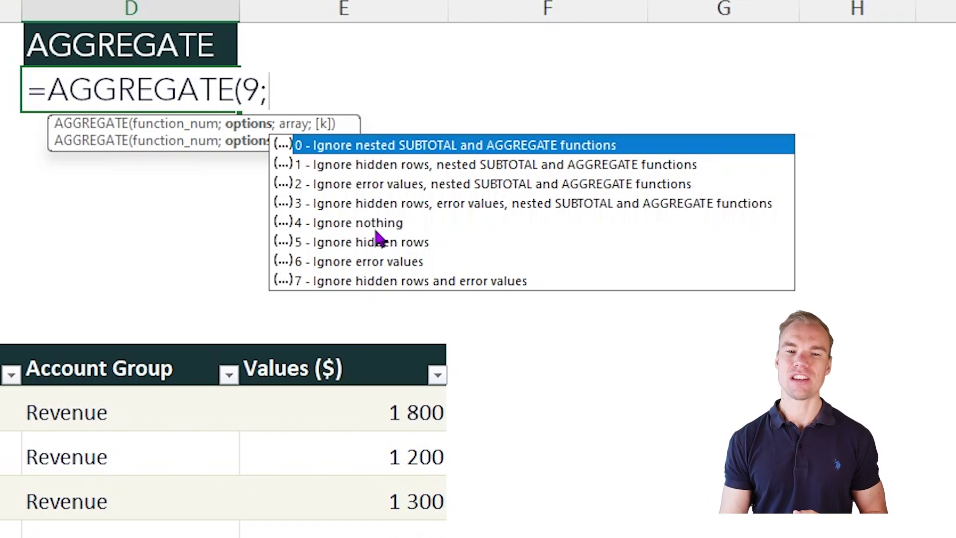
{"action": "left_click", "coordinate": [378, 205]}
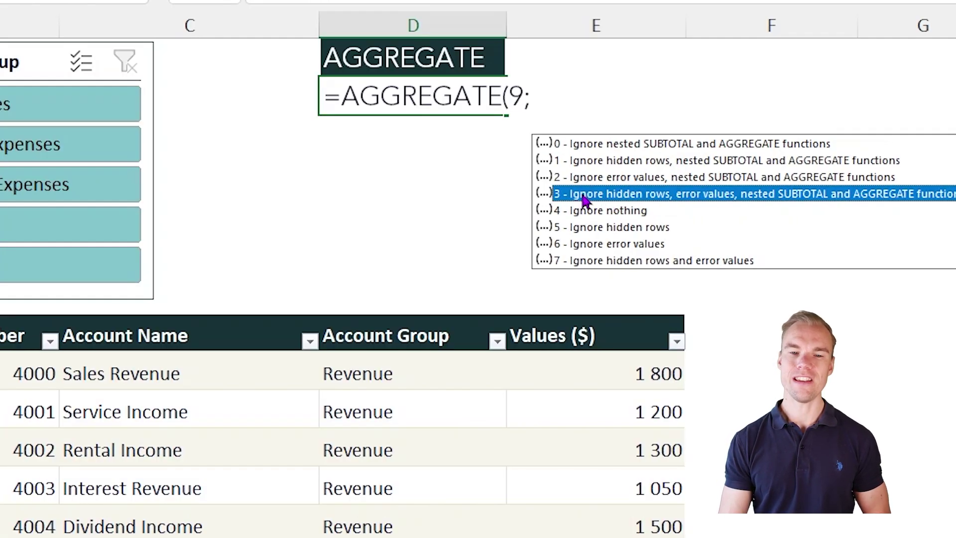
{"action": "double_click", "coordinate": [584, 197]}
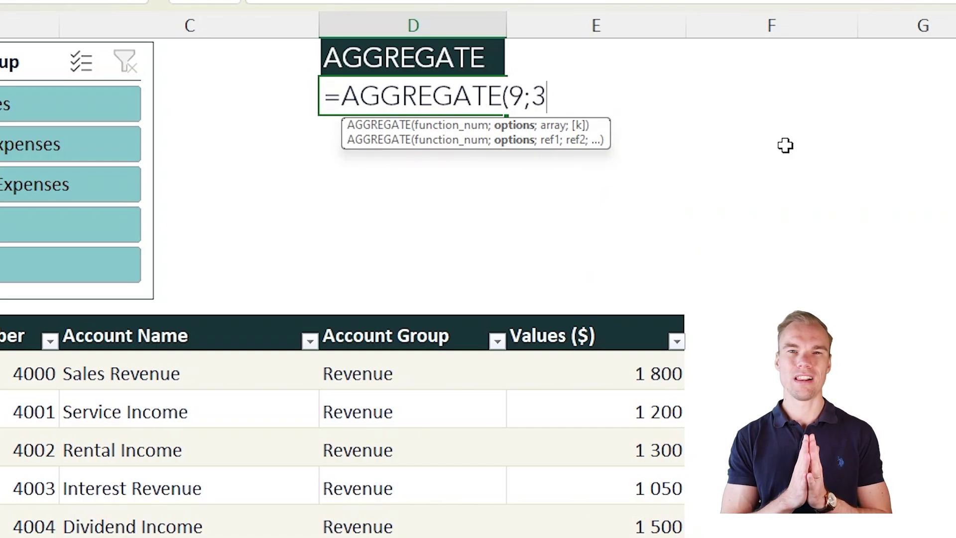
Step: Add the table's Values ($) column as the array, close the AGGREGATE formula and enter it in D2
{"action": "type", "text": ";"}
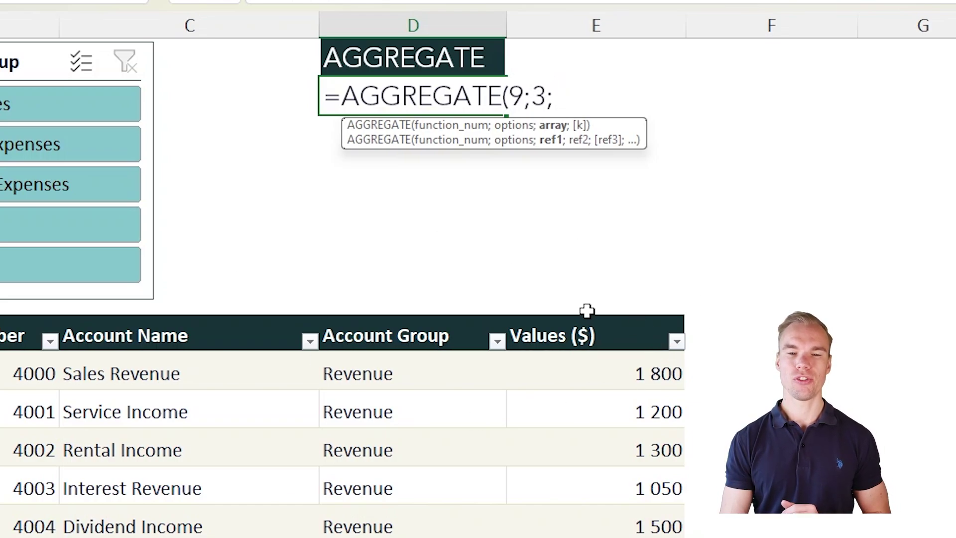
{"action": "left_click", "coordinate": [604, 309]}
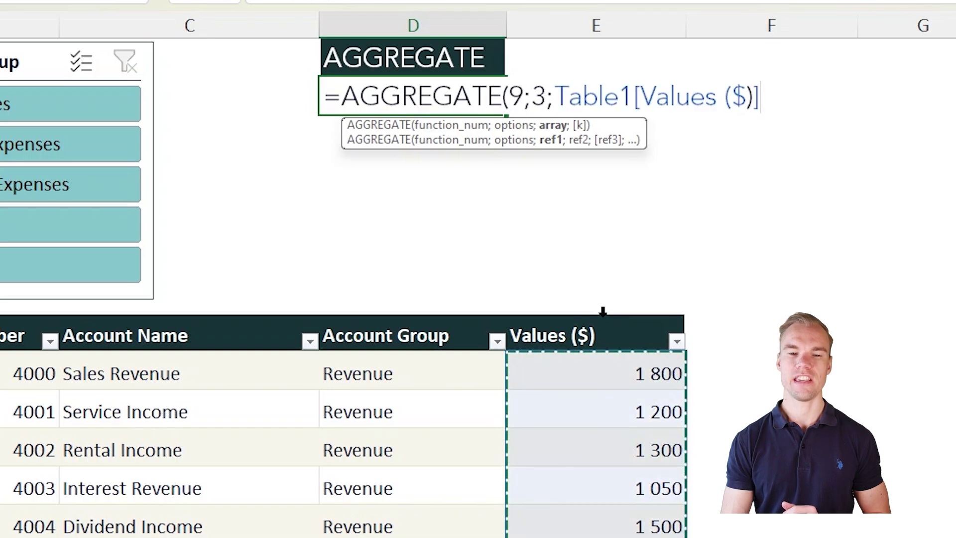
{"action": "double_click", "coordinate": [666, 95]}
{"action": "left_click", "coordinate": [683, 98]}
{"action": "double_click", "coordinate": [675, 97]}
{"action": "left_click", "coordinate": [762, 94]}
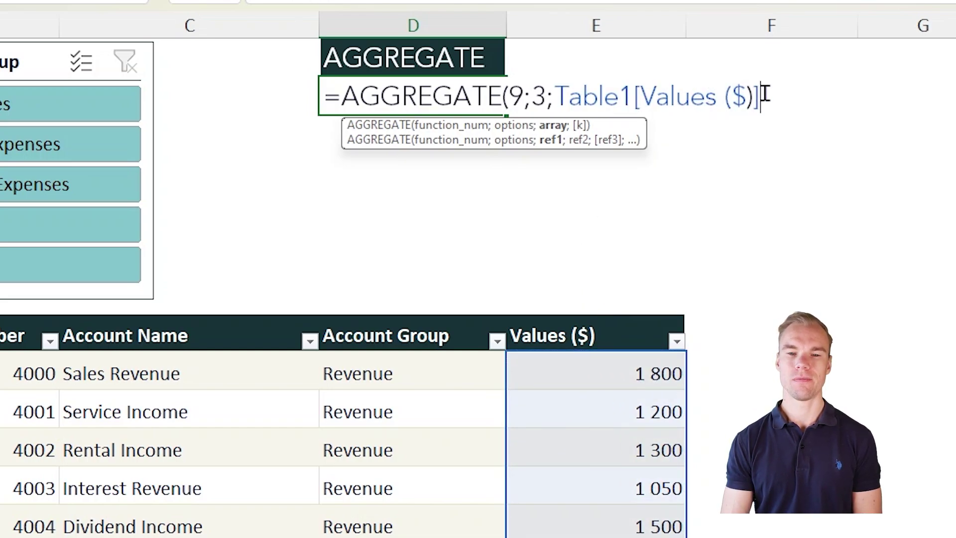
{"action": "type", "text": ")"}
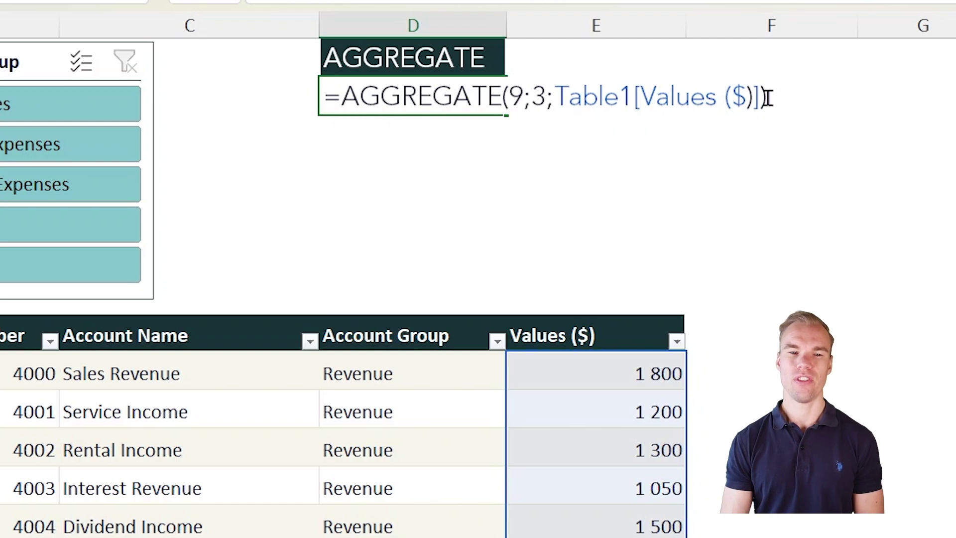
{"action": "key", "text": "ctrl+Return"}
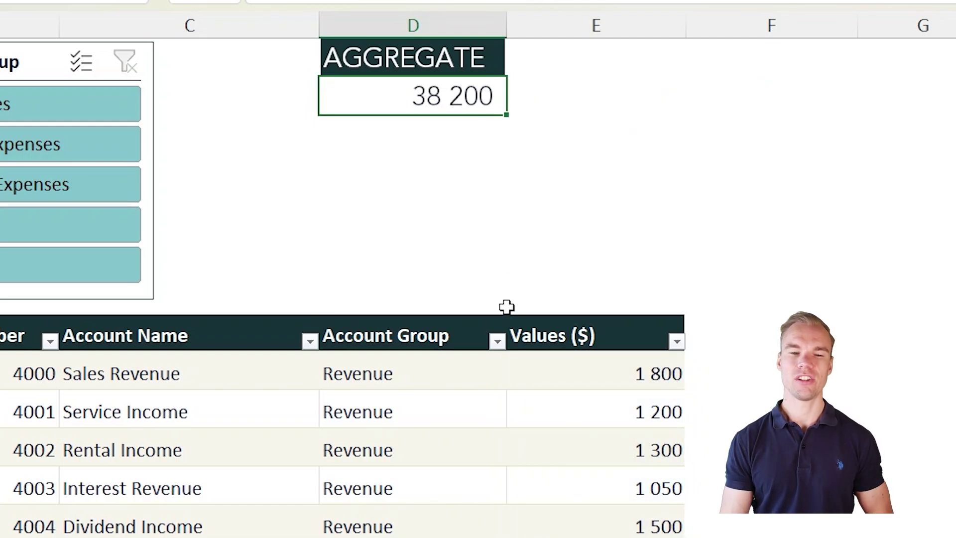
Step: Filter the table's Account Group column to show only Revenue
{"action": "left_click", "coordinate": [497, 341]}
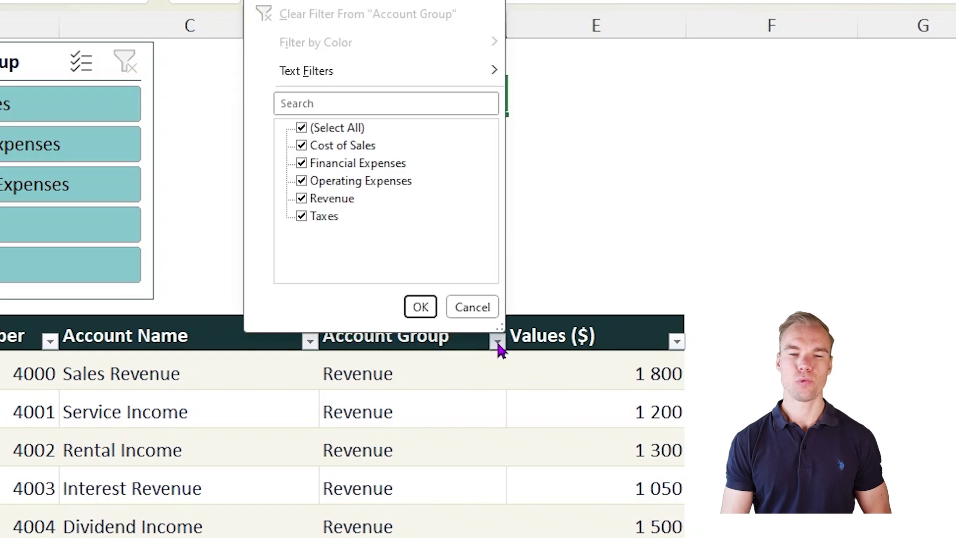
{"action": "left_click", "coordinate": [301, 128]}
{"action": "left_click", "coordinate": [301, 181]}
{"action": "left_click", "coordinate": [421, 307]}
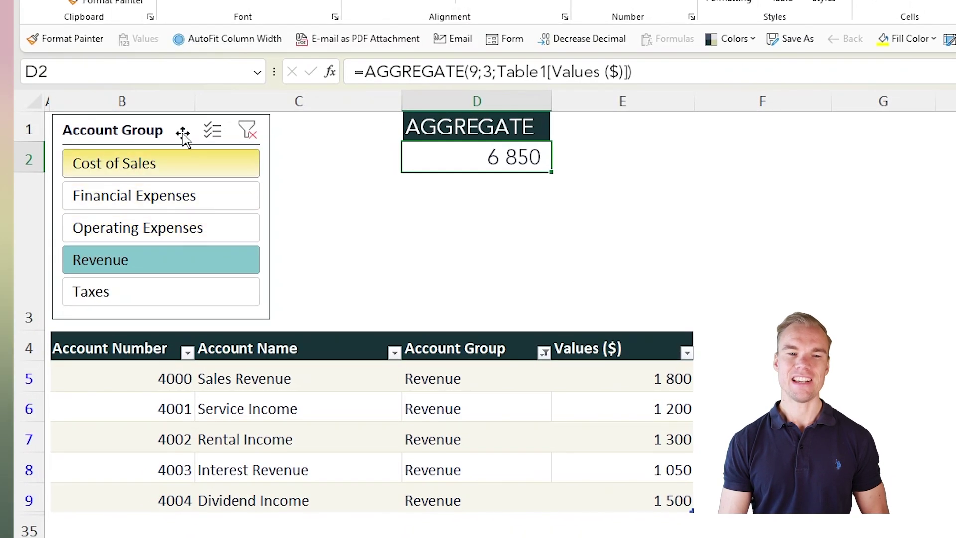
Step: Locate the Insert Slicer command for the table and select the Account Group header cell
{"action": "left_click", "coordinate": [442, 377]}
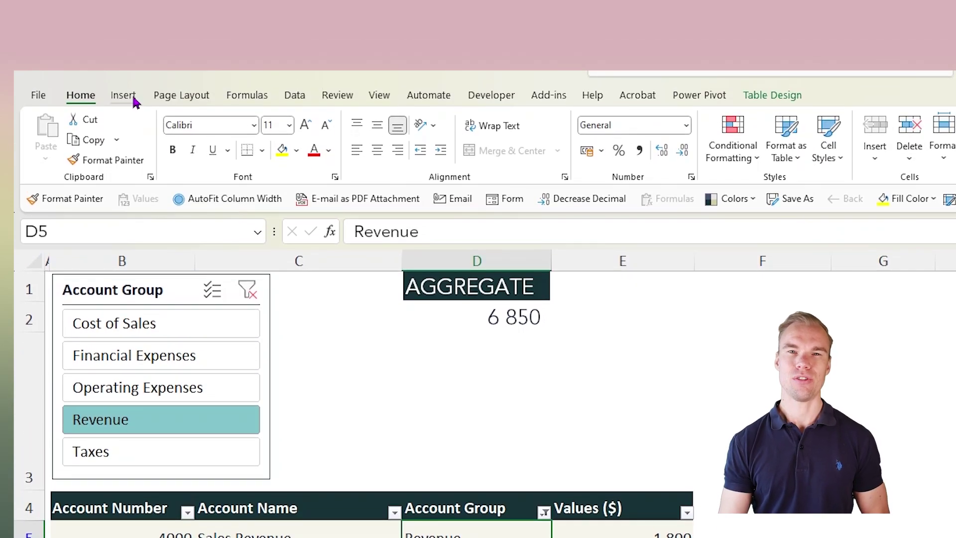
{"action": "left_click", "coordinate": [123, 96]}
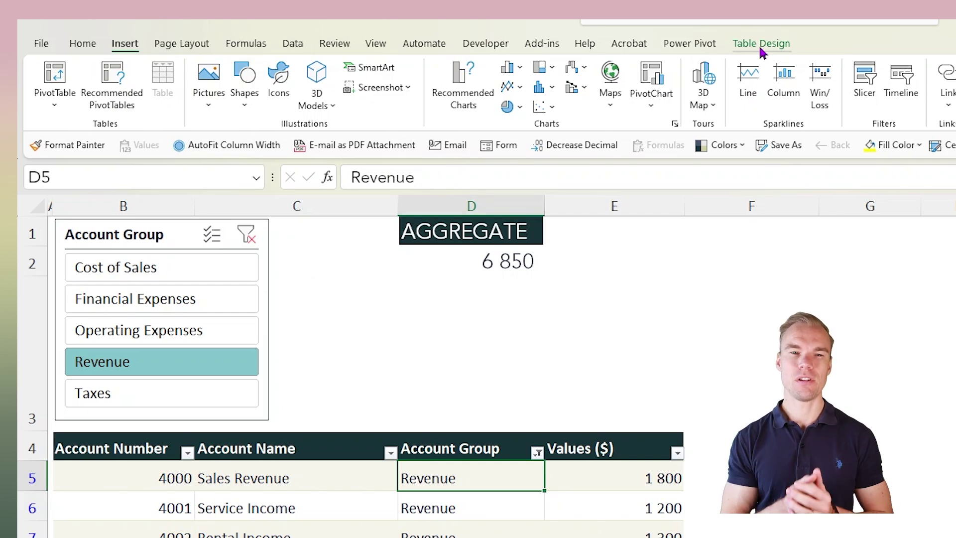
{"action": "left_click", "coordinate": [760, 50]}
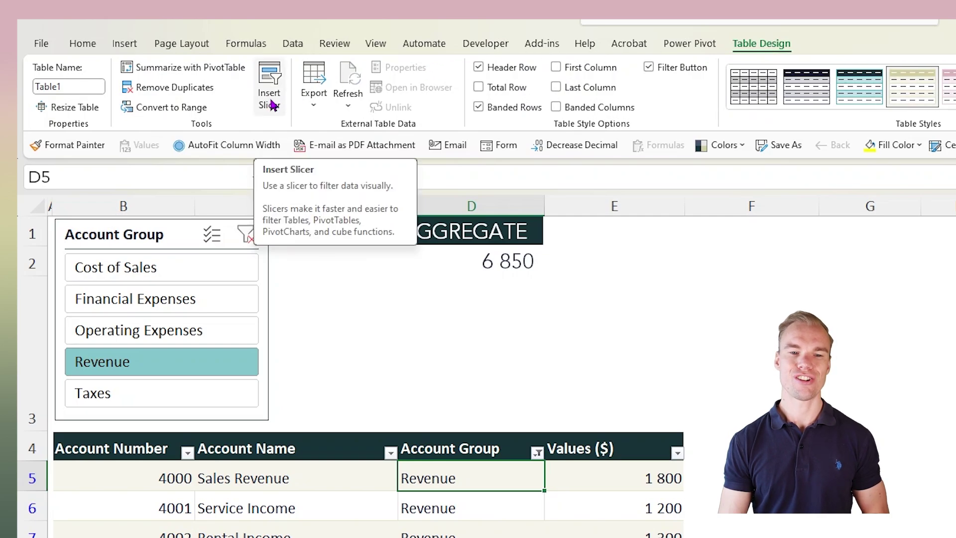
{"action": "left_click", "coordinate": [472, 450]}
{"action": "left_click", "coordinate": [468, 449]}
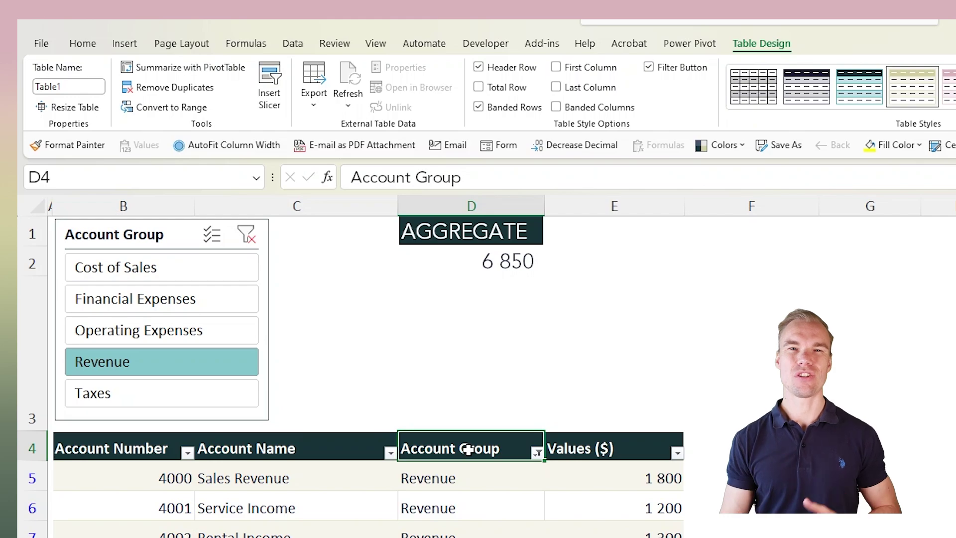
Step: Filter the table by the different account groups in turn with the slicer, ending on Operating Expenses
{"action": "left_click", "coordinate": [167, 298]}
{"action": "left_click", "coordinate": [149, 330]}
{"action": "left_click", "coordinate": [139, 393]}
{"action": "left_click", "coordinate": [177, 354]}
{"action": "left_click", "coordinate": [179, 330]}
{"action": "left_click", "coordinate": [179, 300]}
{"action": "left_click", "coordinate": [134, 333]}
{"action": "left_click", "coordinate": [149, 393]}
{"action": "left_click", "coordinate": [152, 366]}
{"action": "left_click", "coordinate": [157, 298]}
{"action": "left_click", "coordinate": [154, 267]}
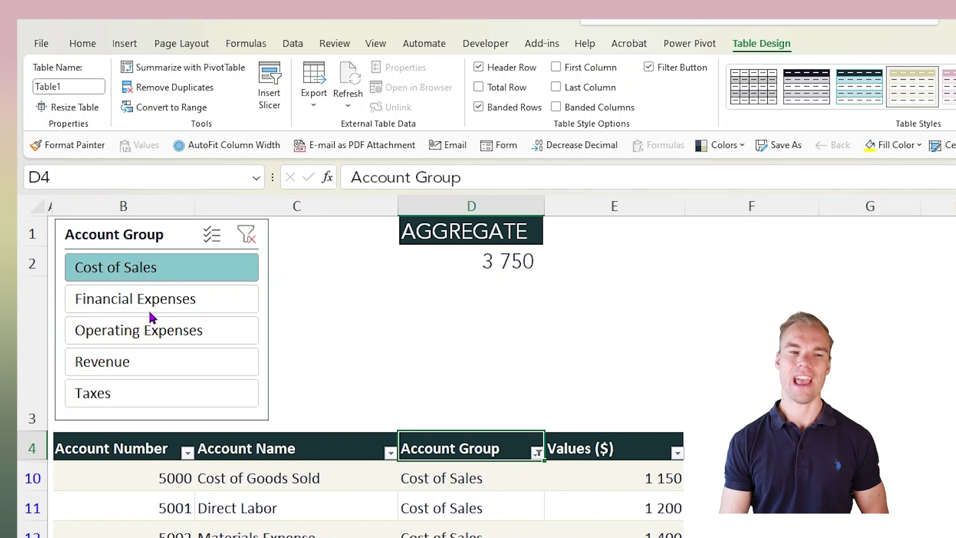
{"action": "left_click", "coordinate": [149, 332]}
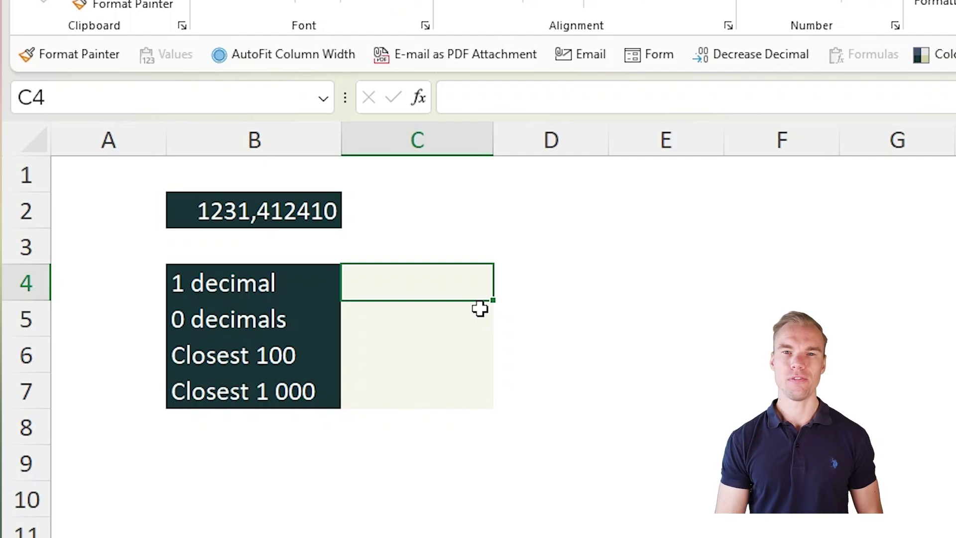
Step: Write a ROUND formula in cell C4 that rounds the number in B2 to 1 decimal
{"action": "type", "text": "=roun"}
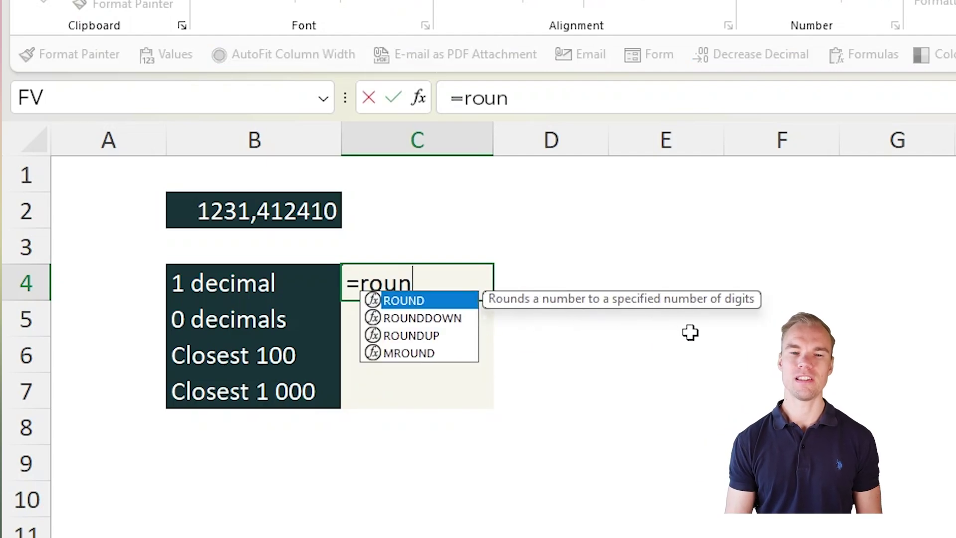
{"action": "key", "text": "Tab"}
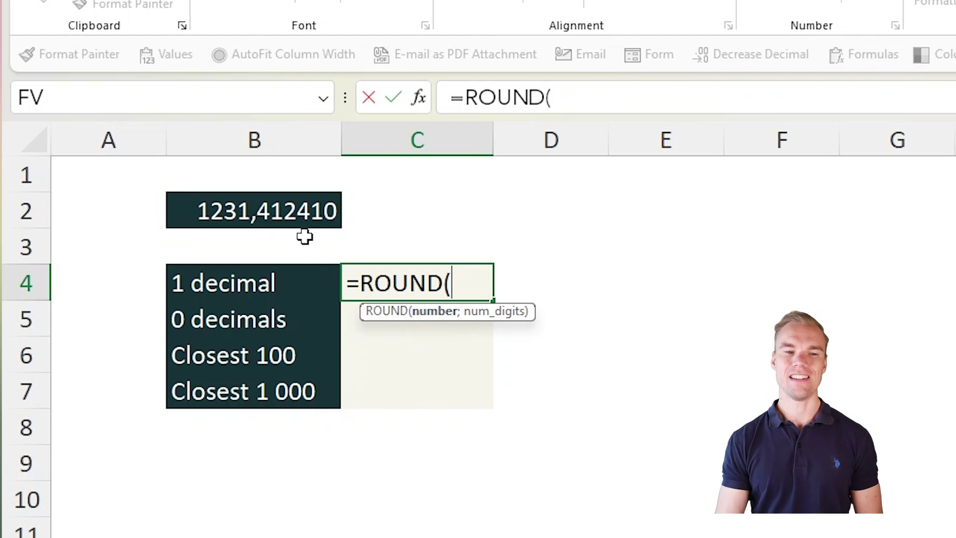
{"action": "left_click", "coordinate": [293, 222]}
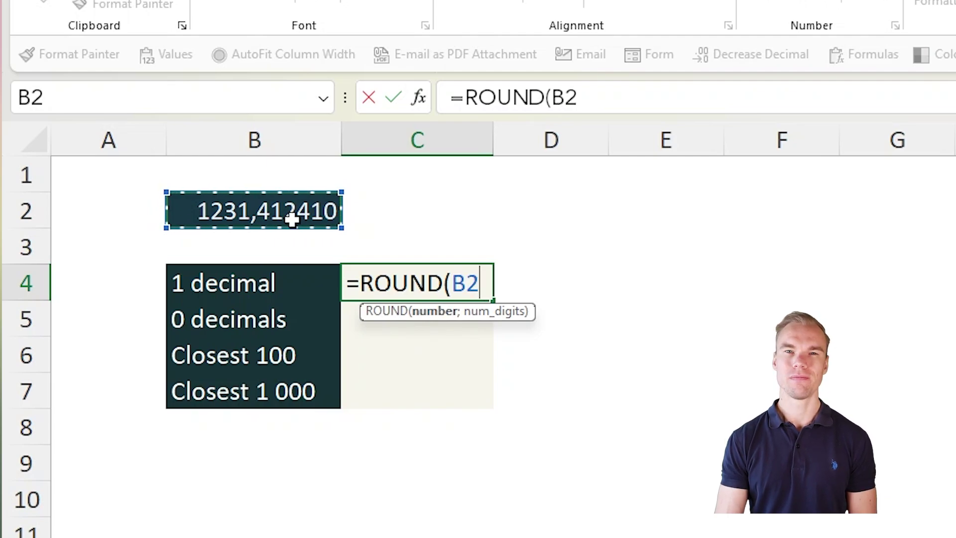
{"action": "type", "text": ";1"}
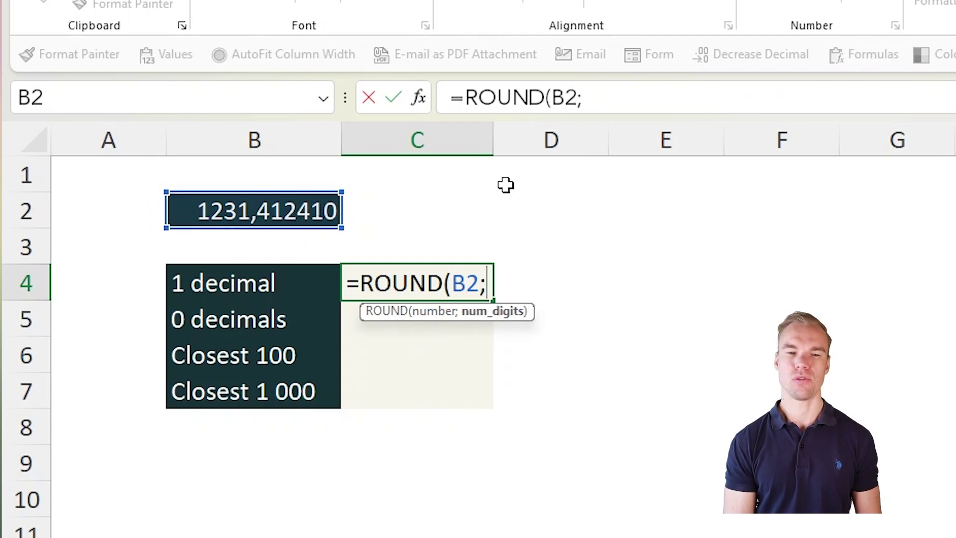
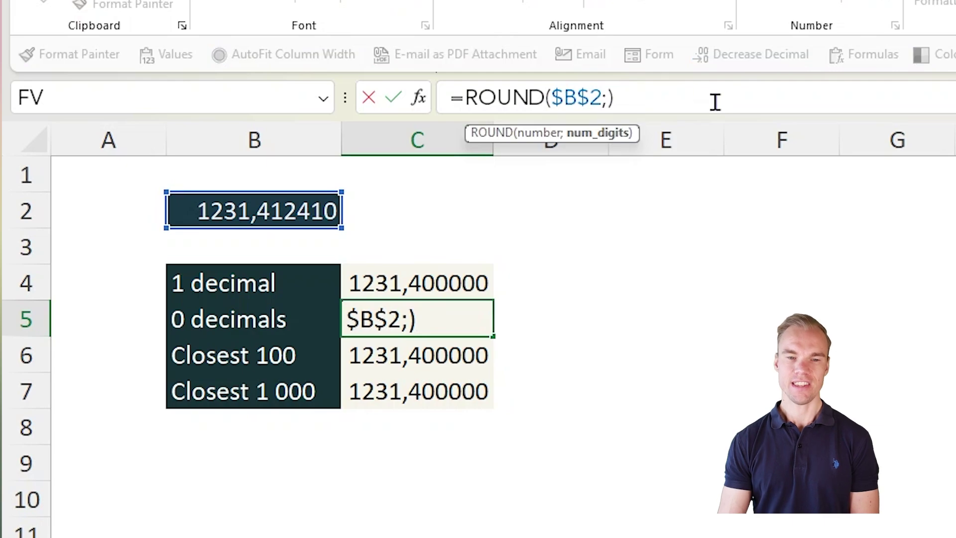
Step: Set the number of digits in C5's ROUND formula to 0 and reselect the cell
{"action": "type", "text": "0"}
{"action": "key", "text": "Return"}
{"action": "key", "text": "Up"}
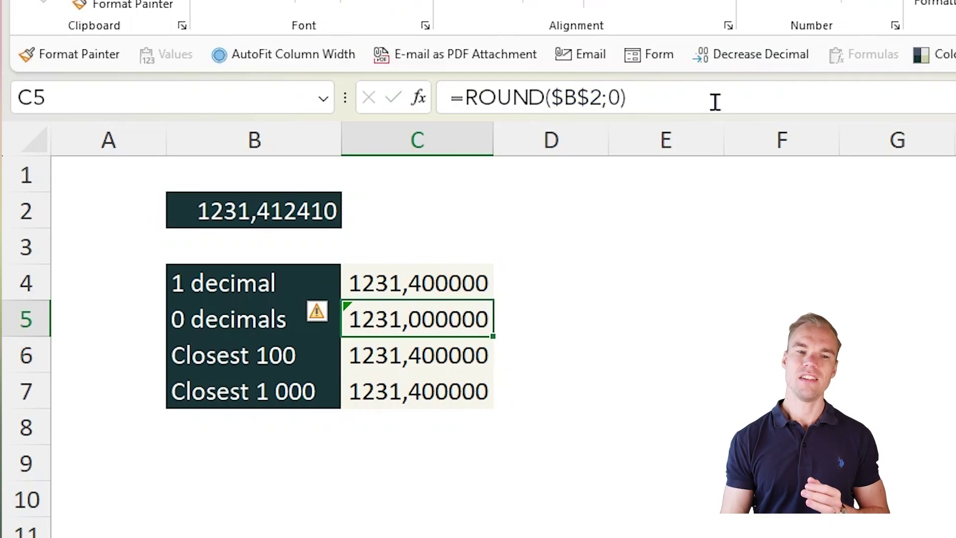
Step: Set the number of digits in C6's ROUND formula to -2 to round to the closest 100
{"action": "left_click", "coordinate": [374, 362]}
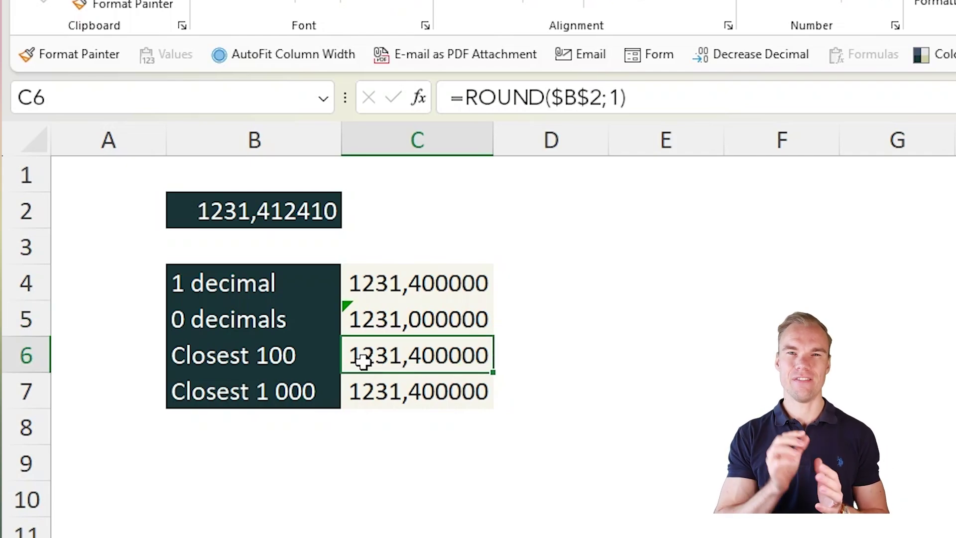
{"action": "double_click", "coordinate": [363, 362]}
{"action": "key", "text": "BackSpace"}
{"action": "type", "text": "-"}
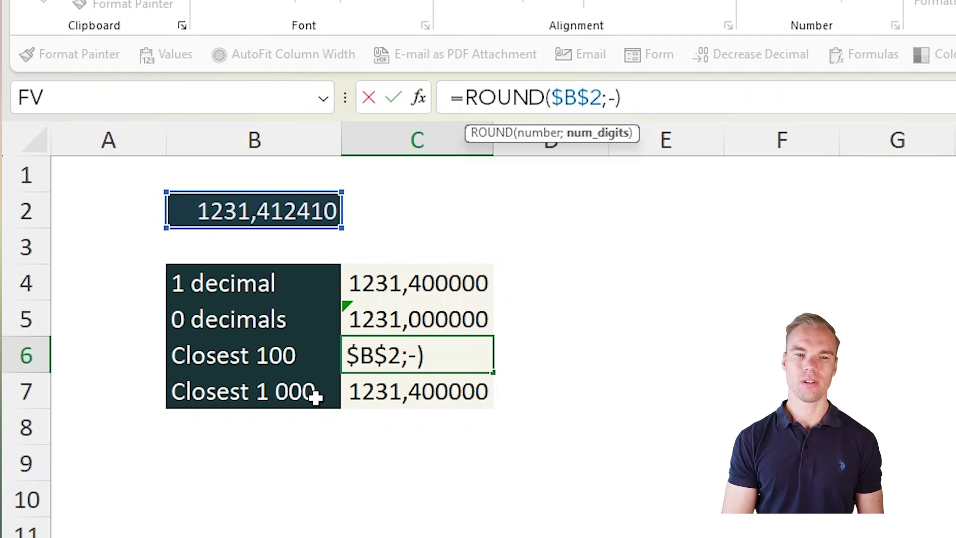
{"action": "type", "text": "2"}
{"action": "key", "text": "ctrl+Return"}
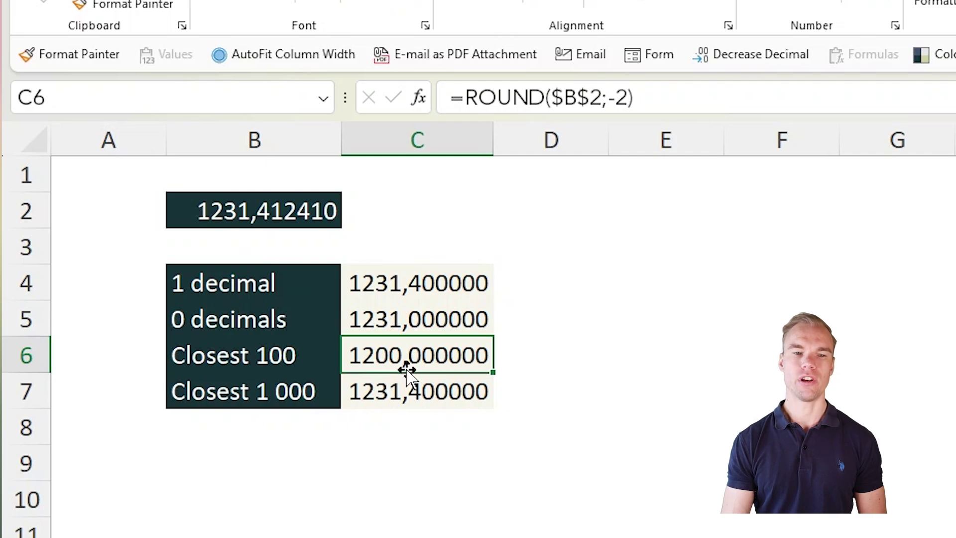
Step: Set the number of digits in C7's ROUND formula to -3 to round to the closest 1 000 and reselect the cell
{"action": "double_click", "coordinate": [481, 394]}
{"action": "key", "text": "Left"}
{"action": "key", "text": "BackSpace"}
{"action": "type", "text": "-3"}
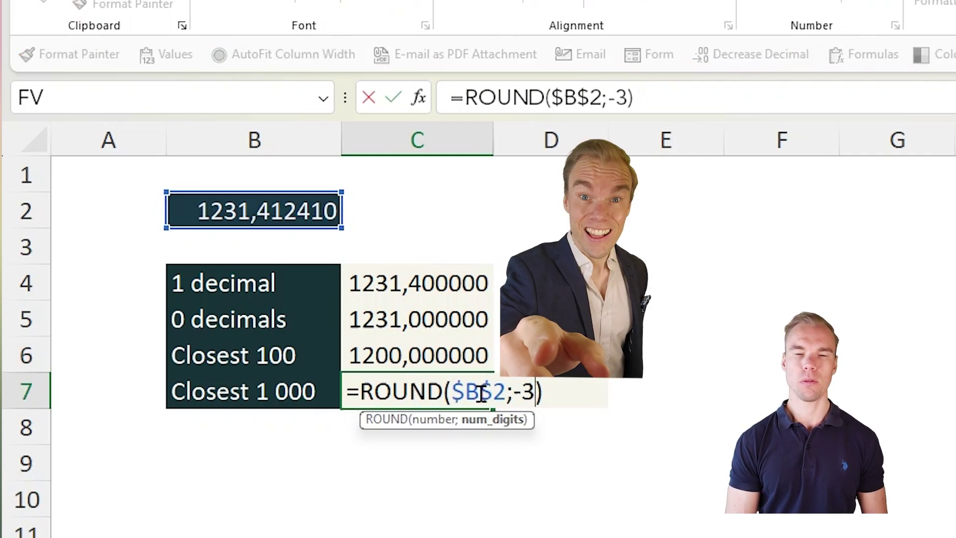
{"action": "key", "text": "Return"}
{"action": "left_click", "coordinate": [481, 394]}
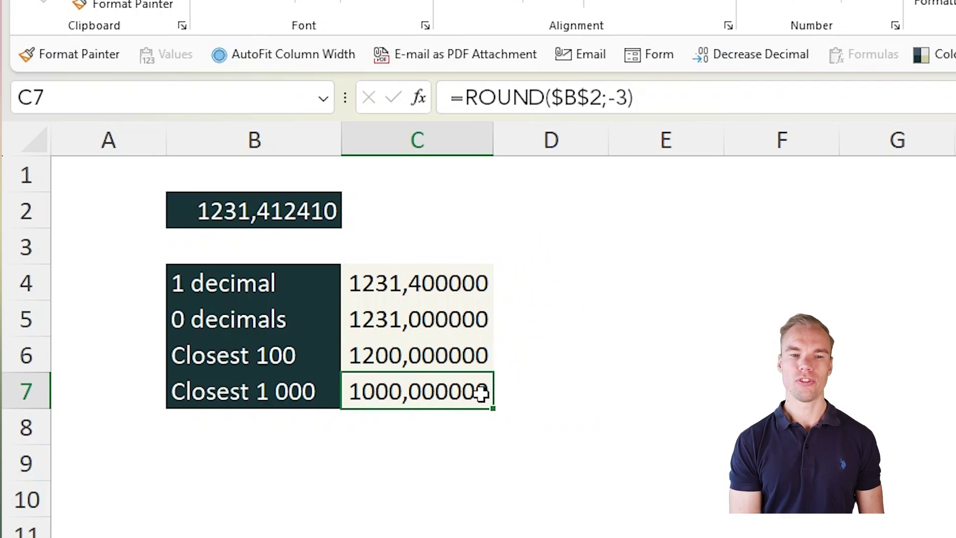
Step: Look through the ROUND function variants suggested for a formula in C7, including ROUNDDOWN and ROUNDUP
{"action": "type", "text": "=ro"}
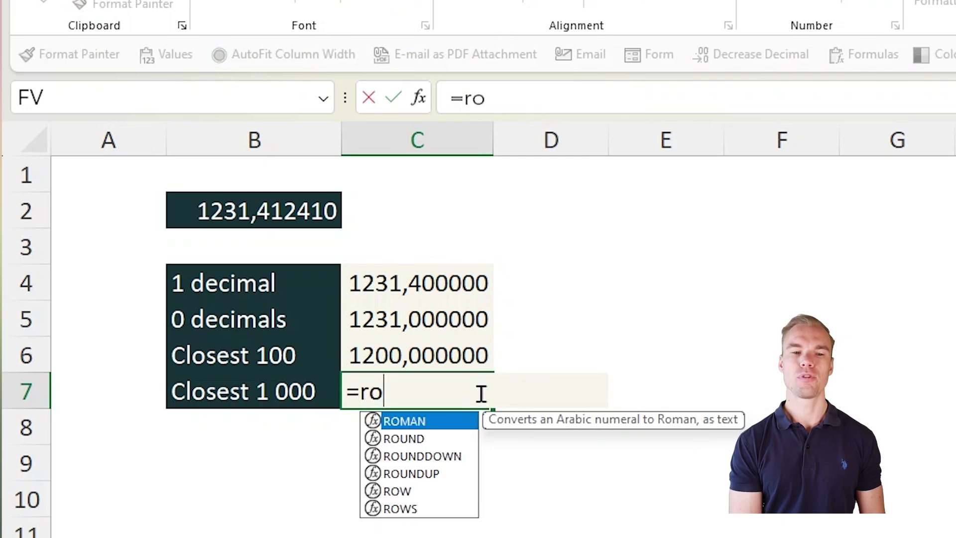
{"action": "type", "text": "un"}
{"action": "key", "text": "Down"}
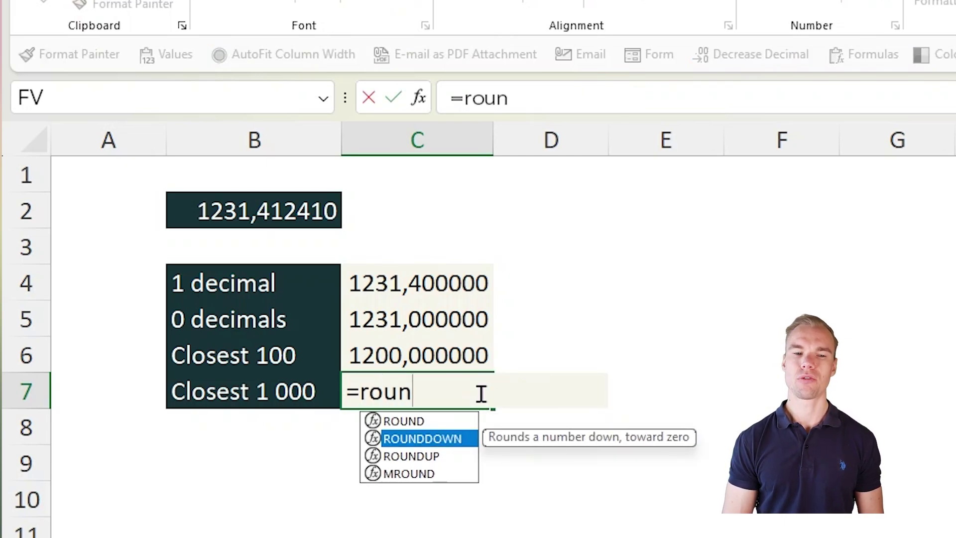
{"action": "key", "text": "Down"}
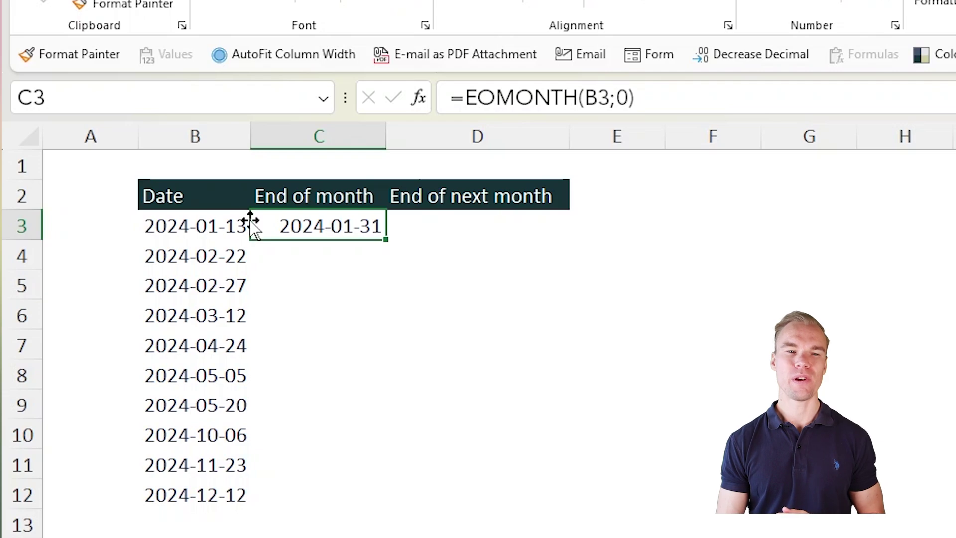
Step: Review the dates in B3:B12 and write an EOMONTH formula in C3 with B3 as start date and 0 months
{"action": "left_click", "coordinate": [191, 226]}
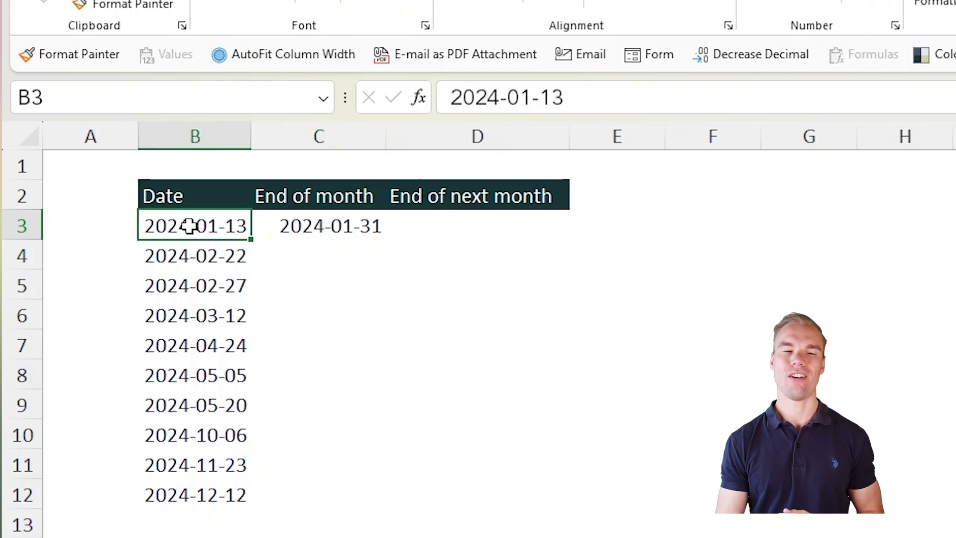
{"action": "left_click_drag", "start_coordinate": [168, 223], "coordinate": [195, 490]}
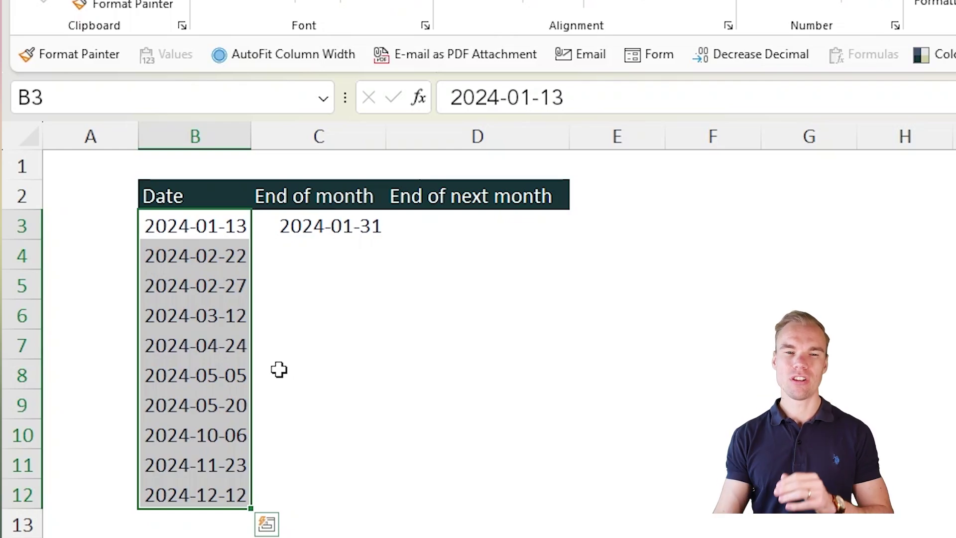
{"action": "left_click", "coordinate": [314, 230]}
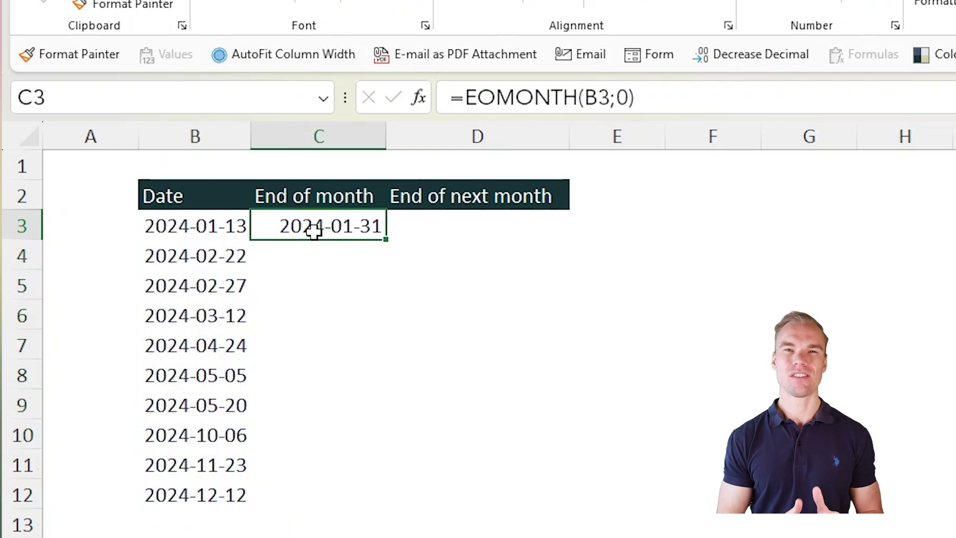
{"action": "type", "text": "=EOMONTH("}
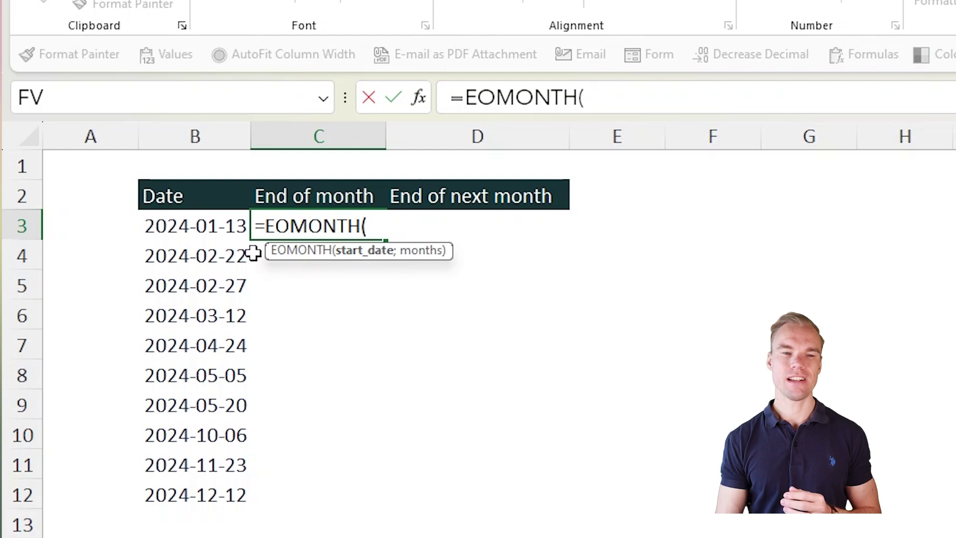
{"action": "left_click", "coordinate": [206, 227]}
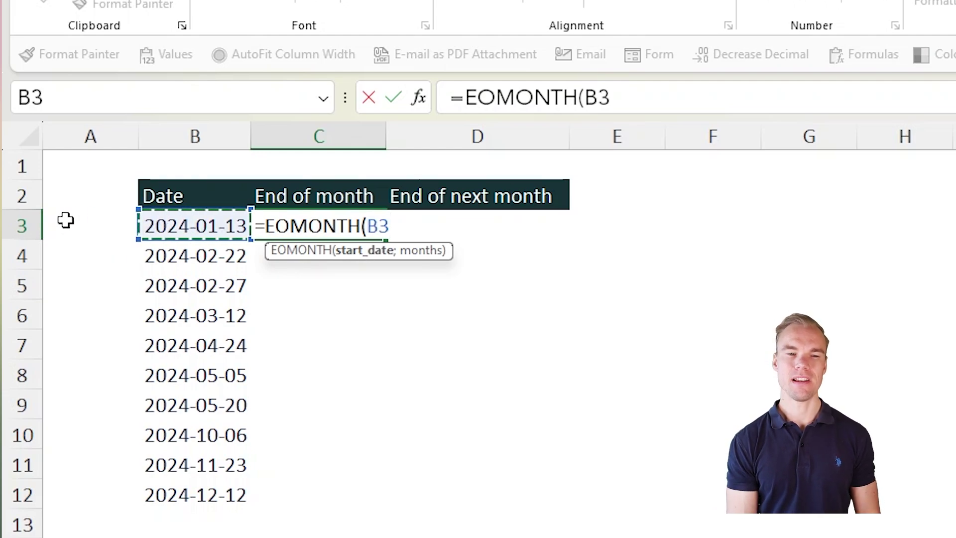
{"action": "type", "text": ";"}
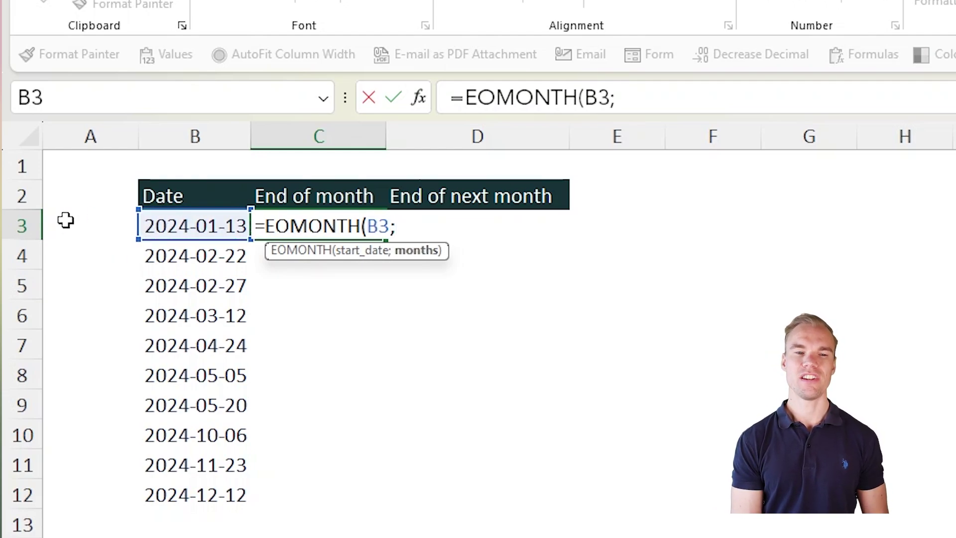
{"action": "type", "text": "0"}
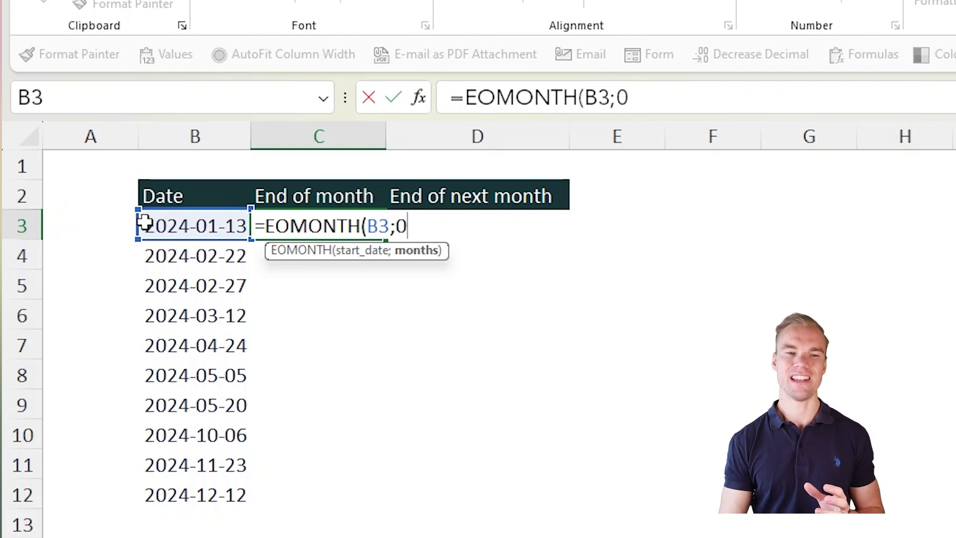
Step: Try 1 and 2 as the months argument of C3's EOMONTH formula and return it to 0
{"action": "key", "text": "BackSpace"}
{"action": "type", "text": "1"}
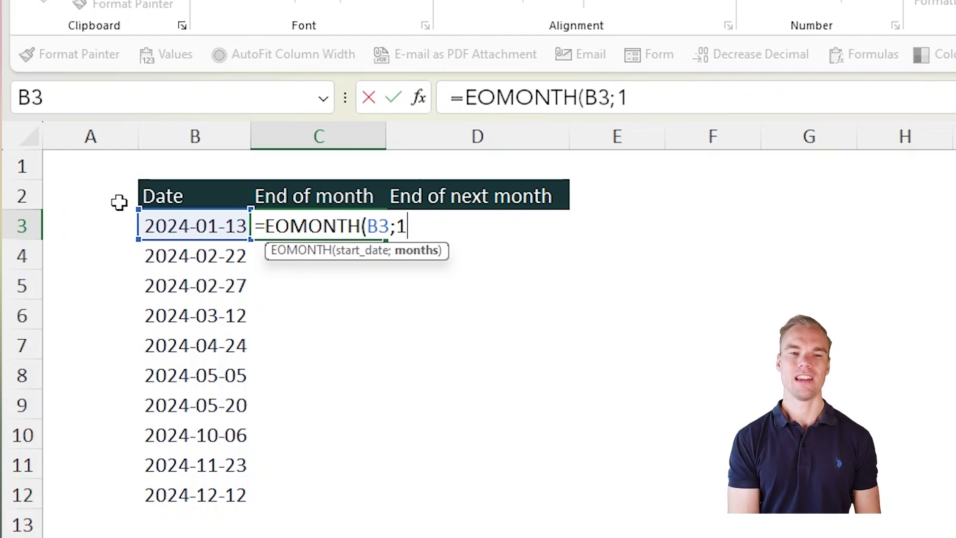
{"action": "key", "text": "BackSpace"}
{"action": "type", "text": "2"}
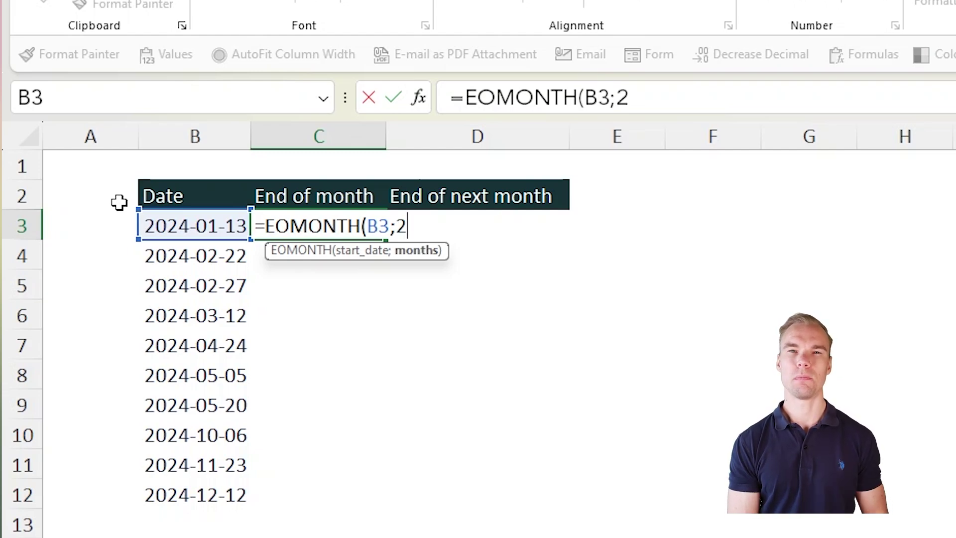
{"action": "key", "text": "BackSpace"}
{"action": "type", "text": "0"}
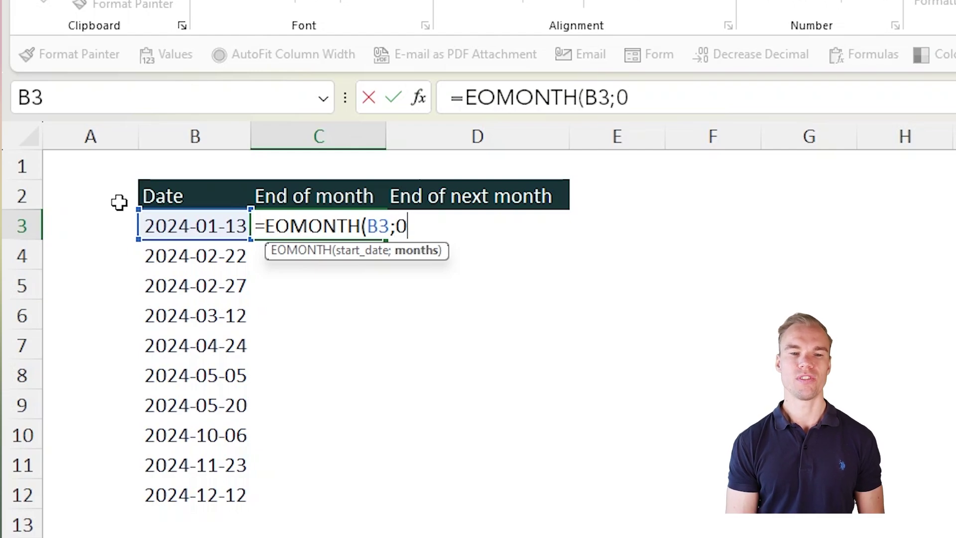
Step: Confirm the EOMONTH formula in C3, fill it down to C12 and check several of the copied cells
{"action": "key", "text": "Return"}
{"action": "key", "text": "Up"}
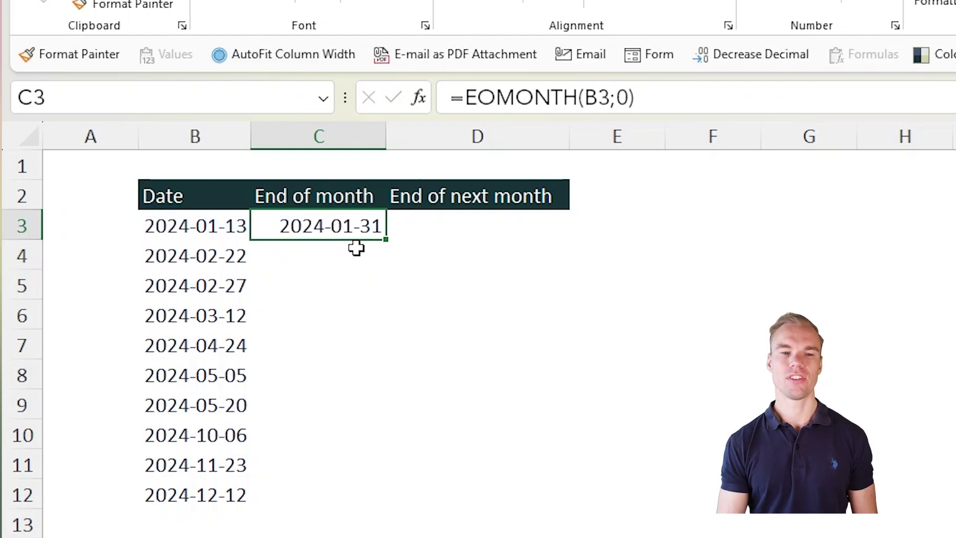
{"action": "double_click", "coordinate": [386, 239]}
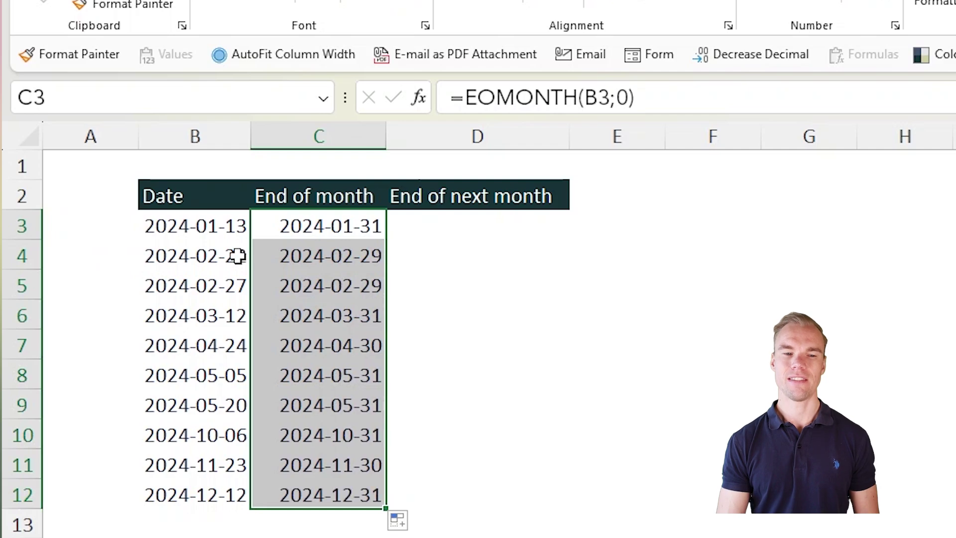
{"action": "left_click", "coordinate": [368, 259]}
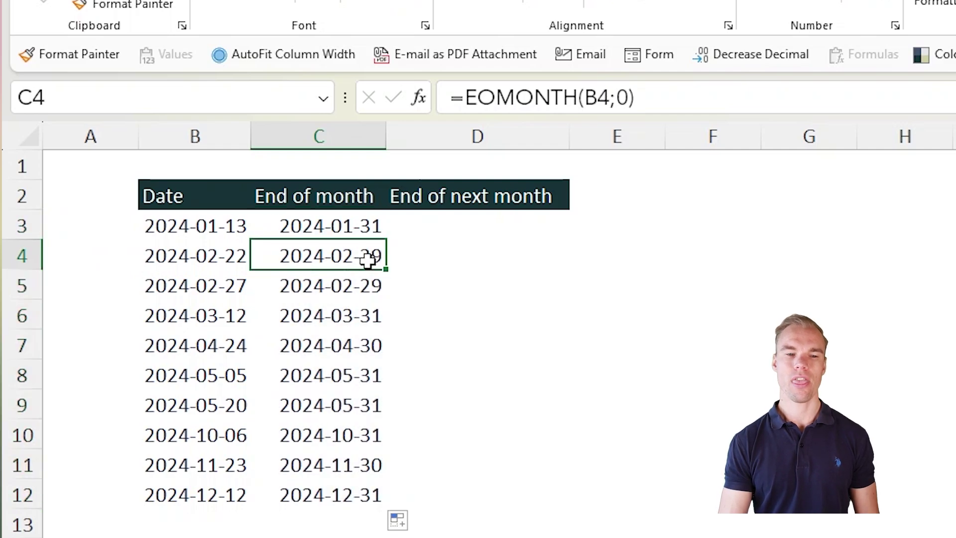
{"action": "left_click", "coordinate": [301, 285]}
{"action": "left_click", "coordinate": [316, 236]}
{"action": "left_click", "coordinate": [316, 284]}
{"action": "key", "text": "Down"}
{"action": "key", "text": "Down"}
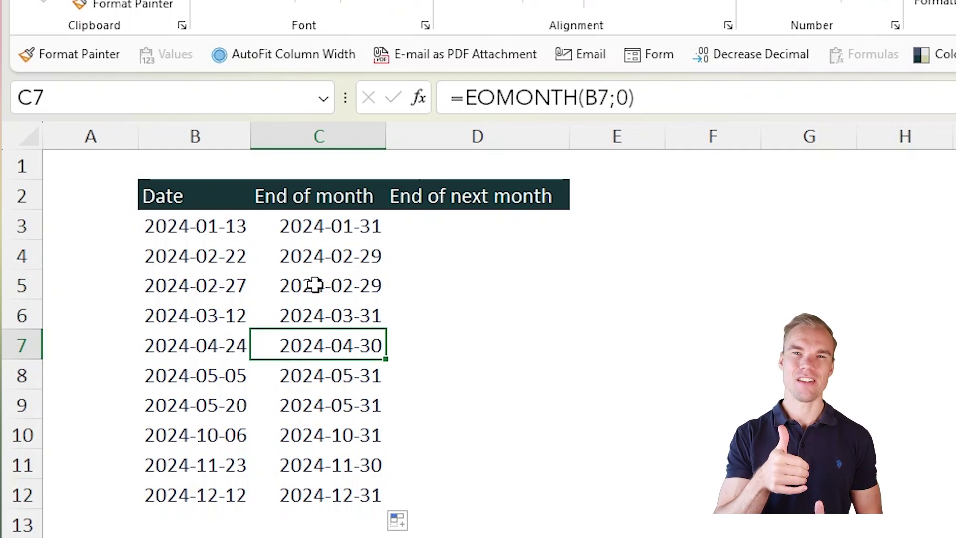
Step: Write an EDATE formula in D3 that adds 1 month to the end-of-month date in C3
{"action": "left_click", "coordinate": [477, 226]}
{"action": "type", "text": "=ed"}
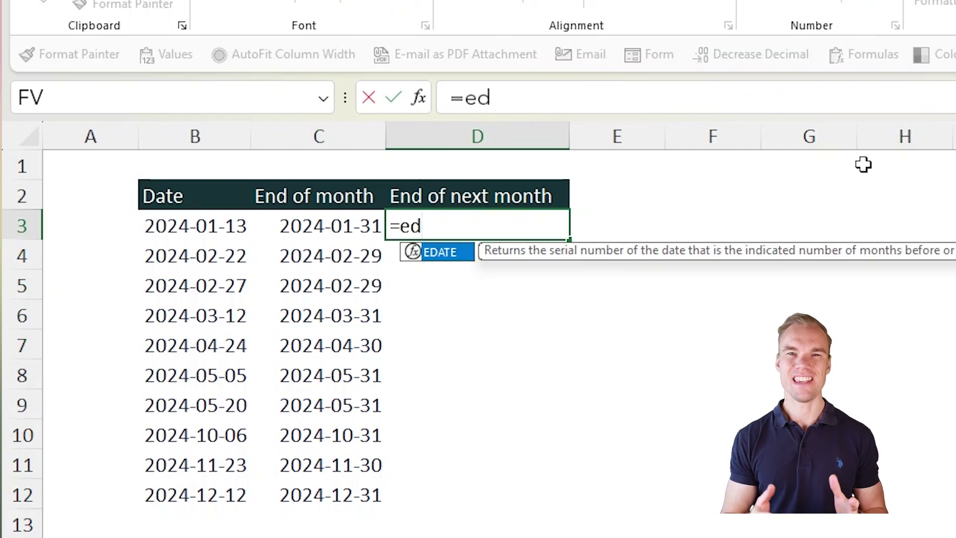
{"action": "key", "text": "Tab"}
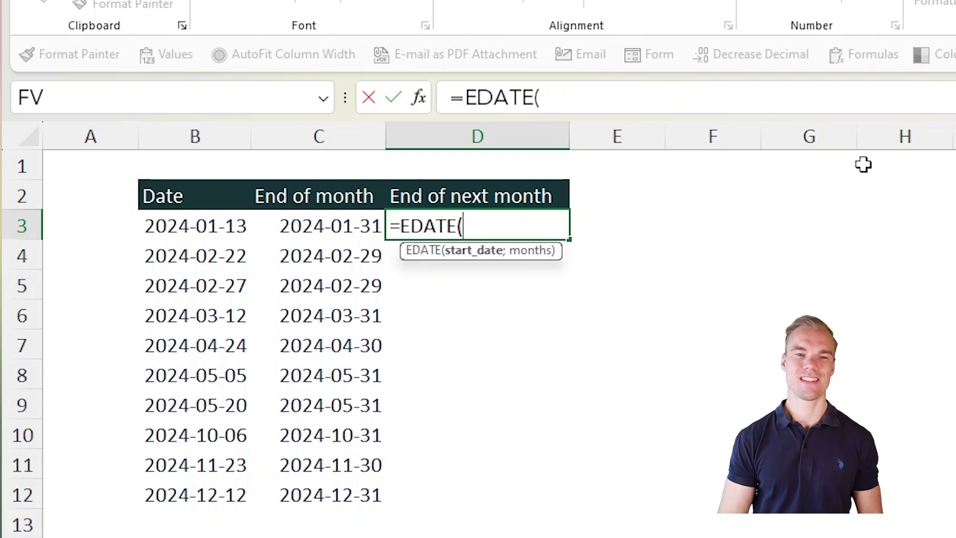
{"action": "key", "text": "Left"}
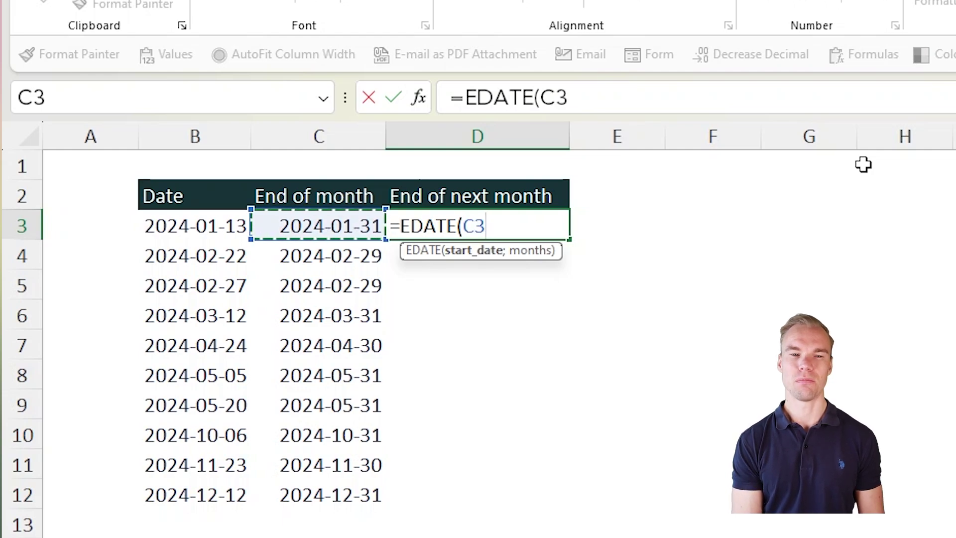
{"action": "type", "text": ";1"}
{"action": "key", "text": "ctrl+Return"}
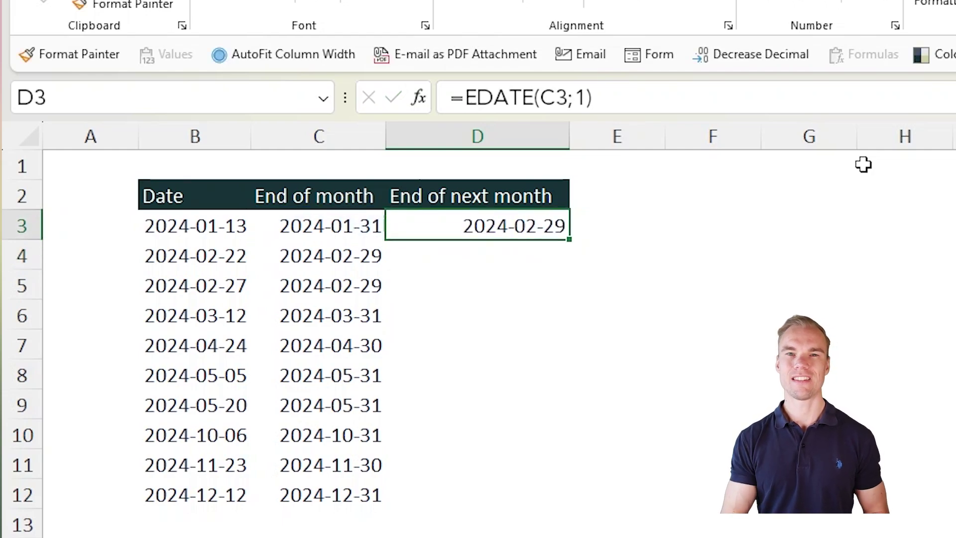
Step: Change the start date of D3's EDATE formula to B3 and compare the result with the original date
{"action": "key", "text": "F2"}
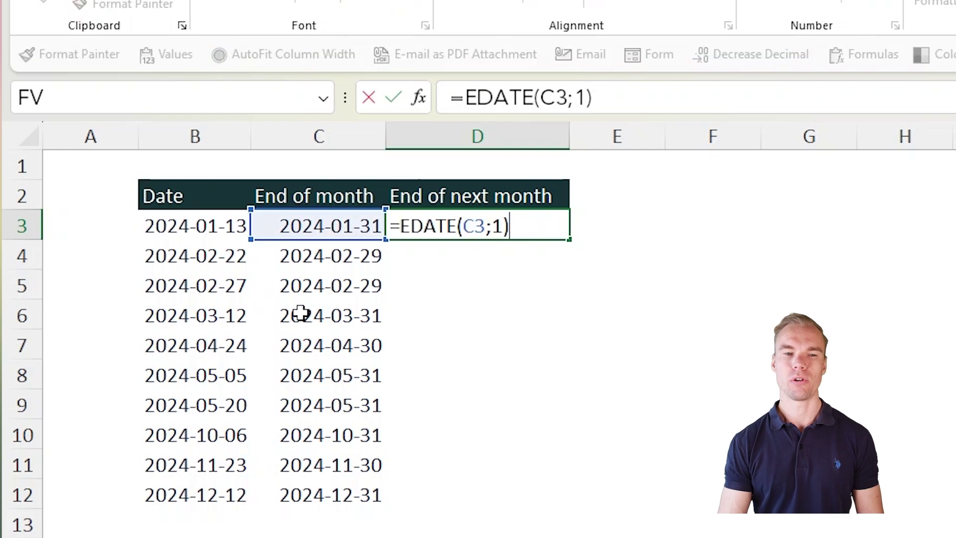
{"action": "left_click_drag", "start_coordinate": [344, 240], "coordinate": [207, 240]}
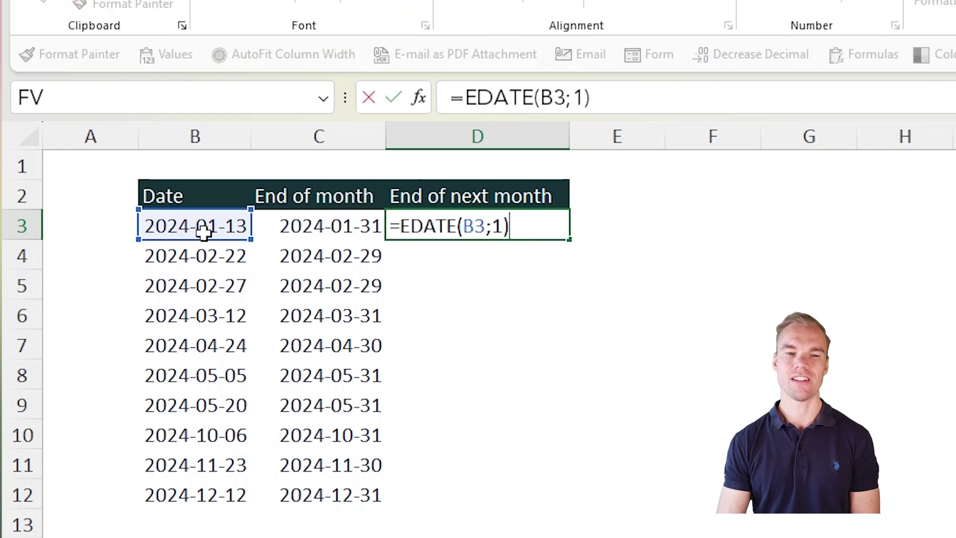
{"action": "key", "text": "ctrl+Return"}
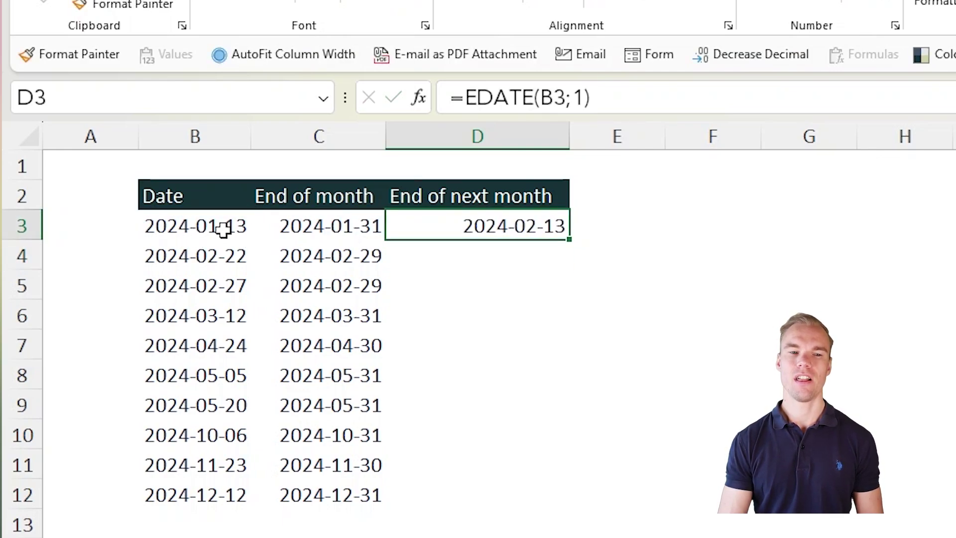
{"action": "left_click", "coordinate": [195, 227]}
{"action": "key", "text": "Right"}
{"action": "key", "text": "Right"}
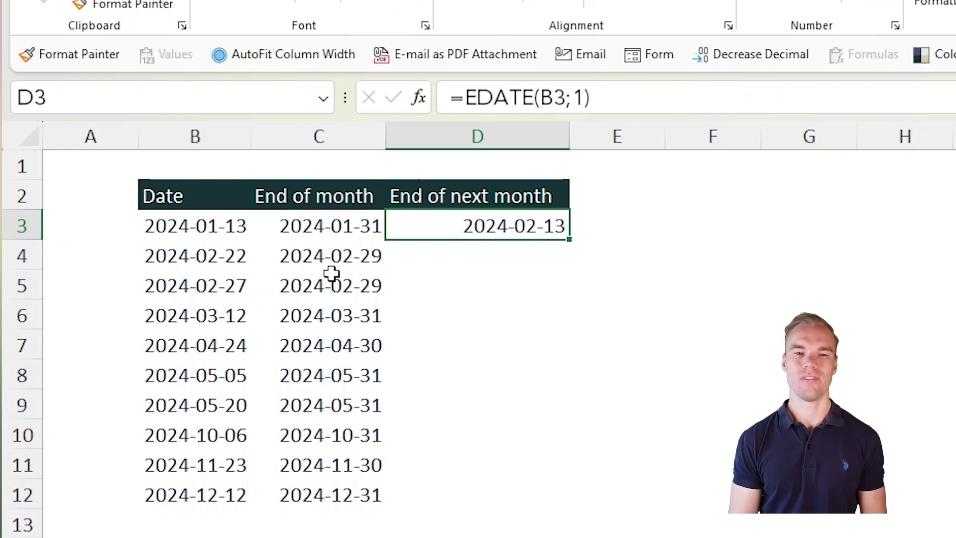
Step: Clear the formula from D3 and enter the date 2024-01-01 there
{"action": "key", "text": "Delete"}
{"action": "key", "text": "Up"}
{"action": "key", "text": "Right"}
{"action": "key", "text": "Left"}
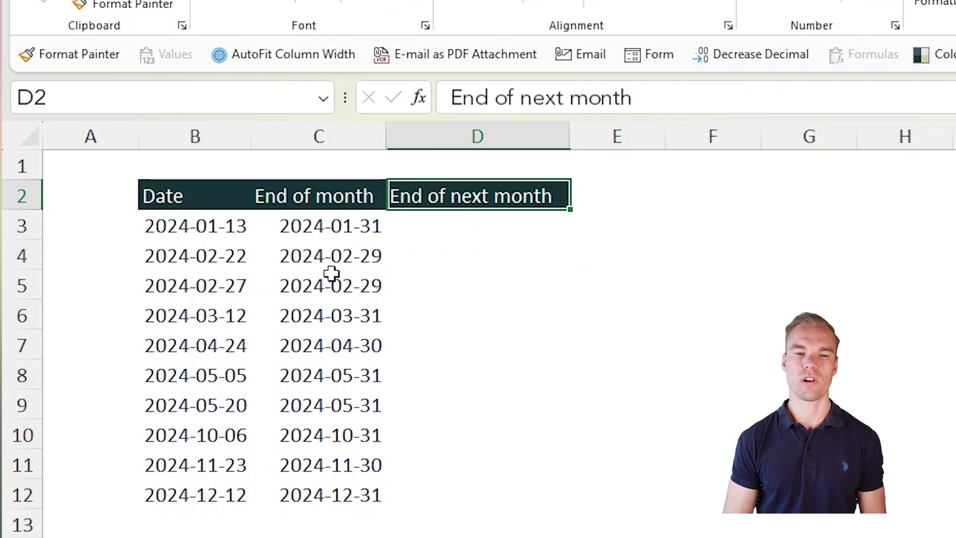
{"action": "key", "text": "Down"}
{"action": "type", "text": "2024-01"}
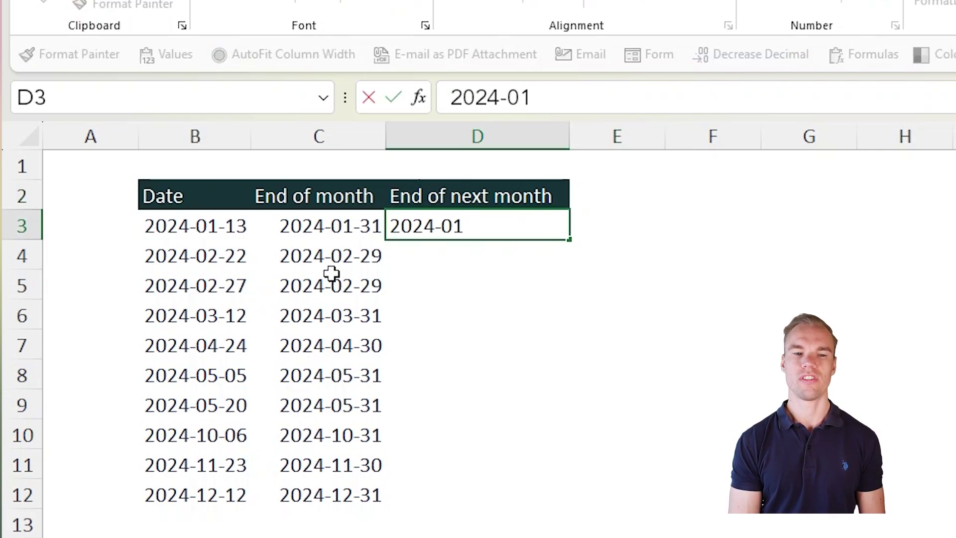
{"action": "type", "text": "-01"}
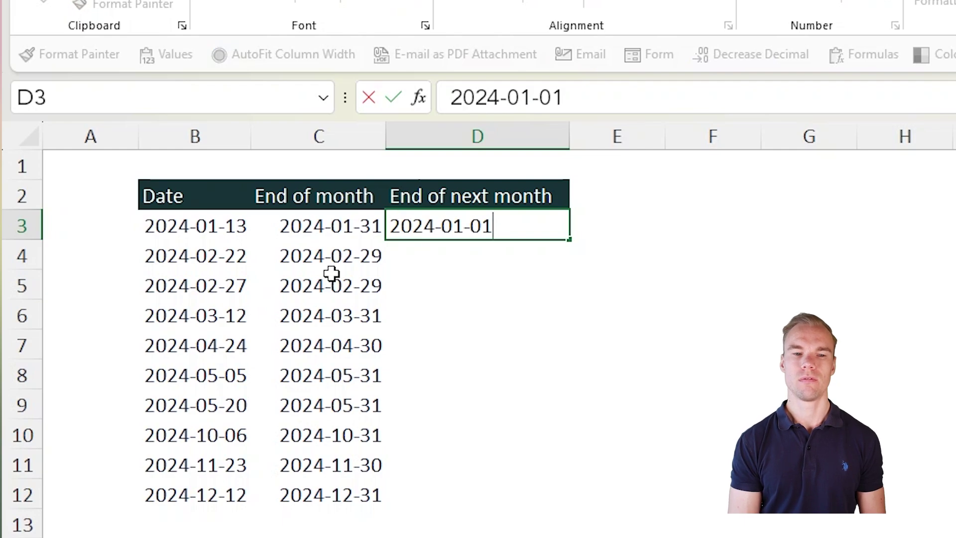
{"action": "key", "text": "Return"}
Step: Write an EDATE formula in D4 that adds 1 month to D3 and fill it down column D
{"action": "type", "text": "=edate("}
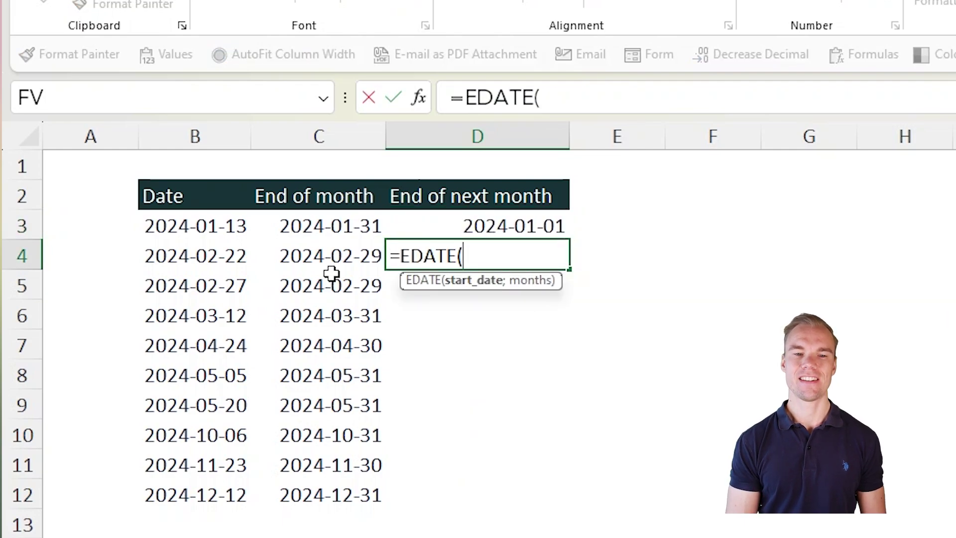
{"action": "key", "text": "Up"}
{"action": "type", "text": ";1)"}
{"action": "key", "text": "ctrl+Return"}
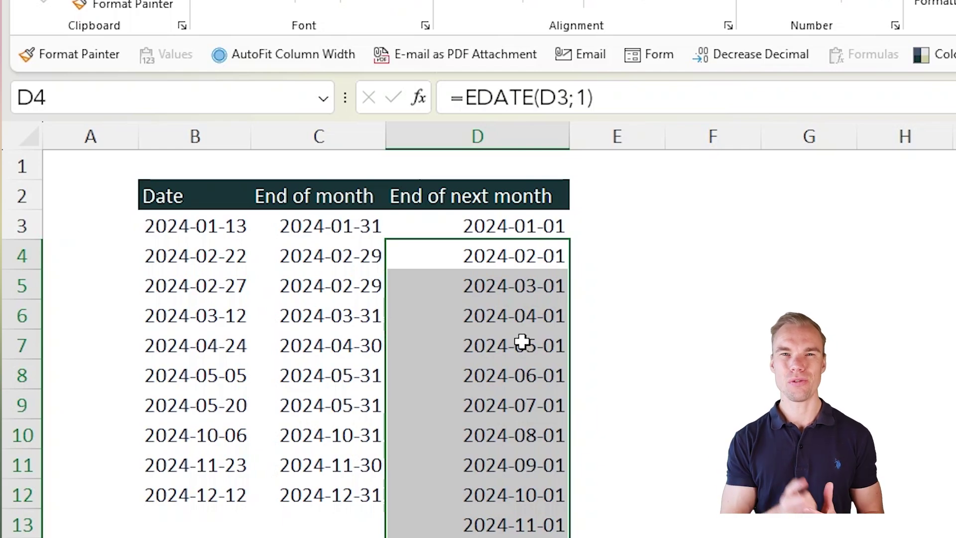
Step: Start a WORKDAY.INTL formula in C3 with B3 as the start date and 3 as the number of days
{"action": "left_click", "coordinate": [513, 343]}
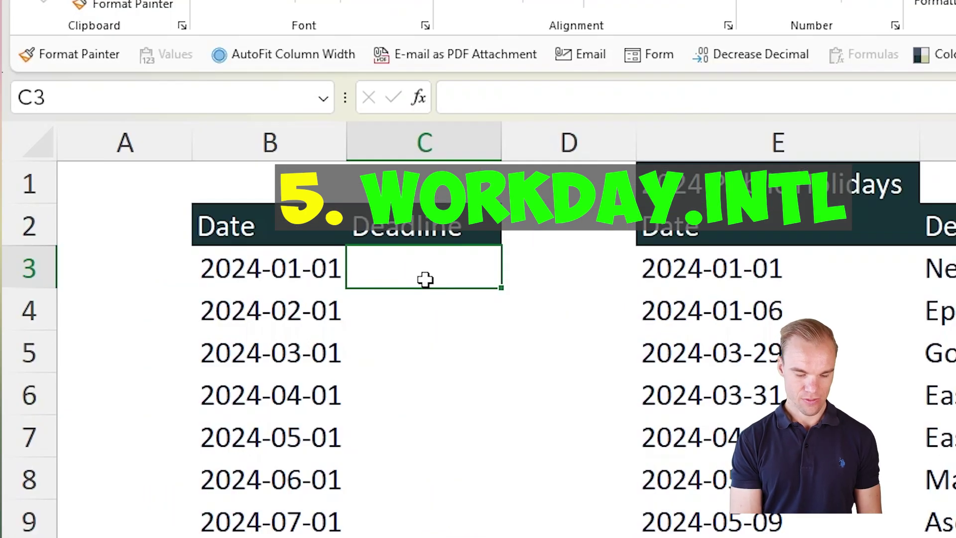
{"action": "type", "text": "=work"}
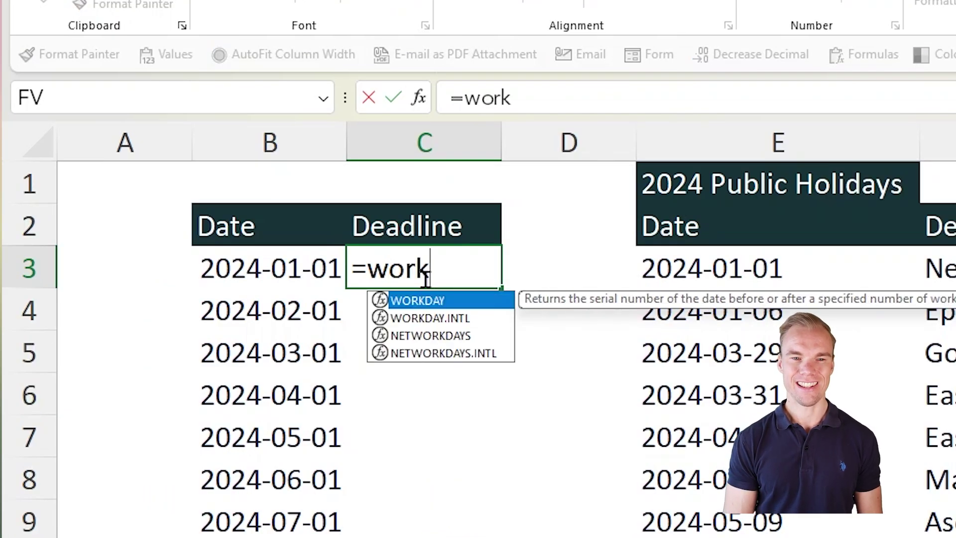
{"action": "key", "text": "Down"}
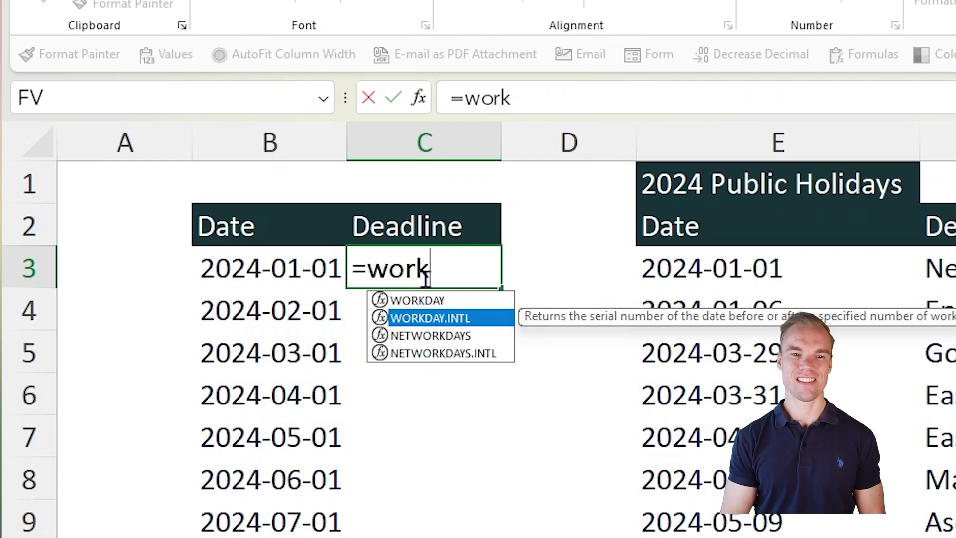
{"action": "key", "text": "Tab"}
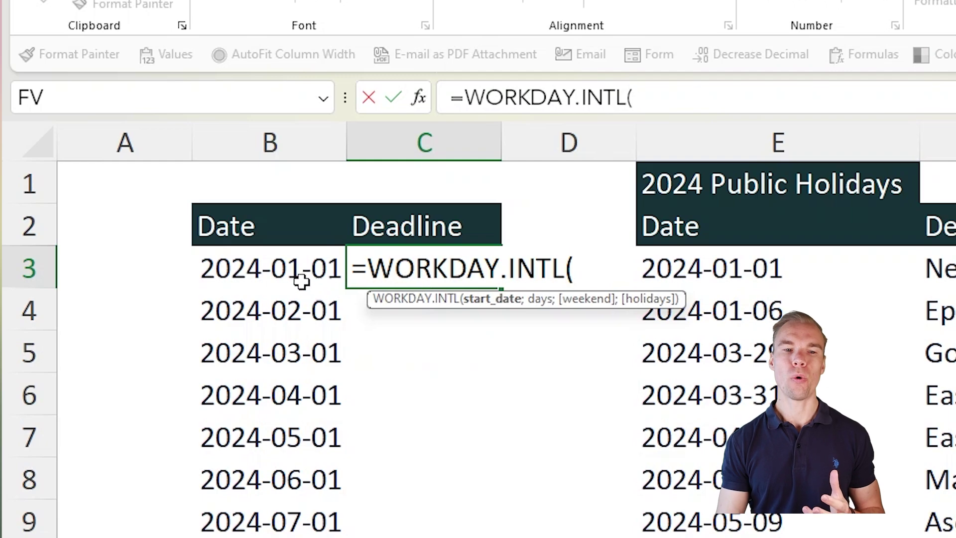
{"action": "left_click", "coordinate": [265, 271]}
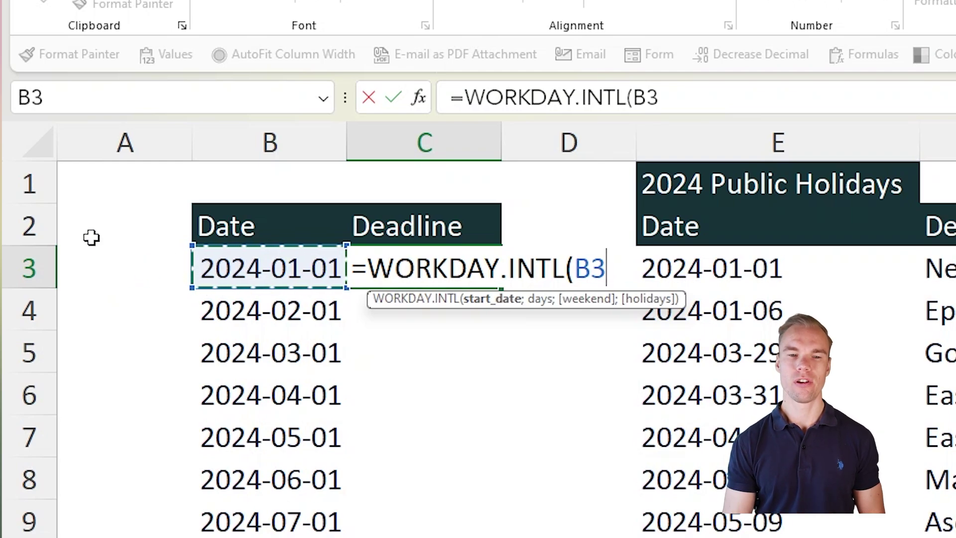
{"action": "type", "text": ";"}
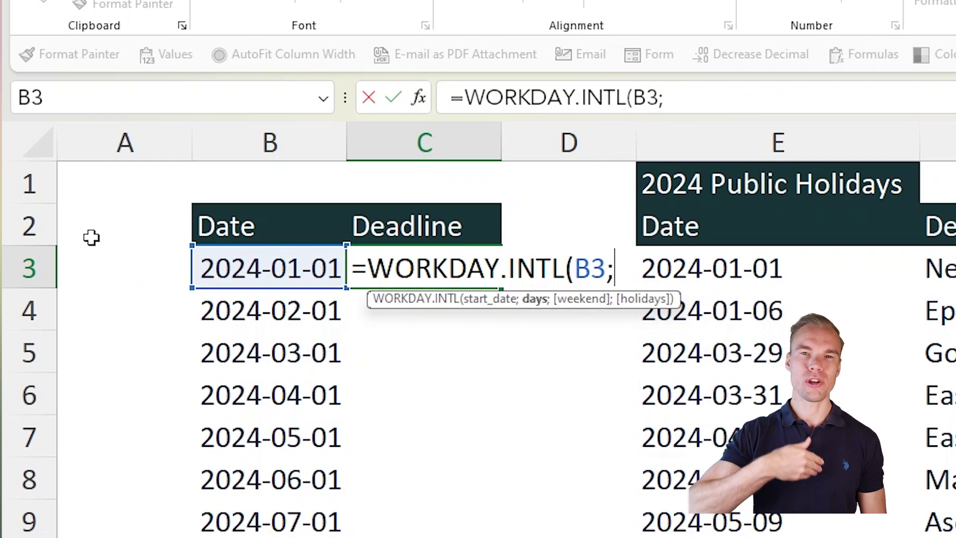
{"action": "type", "text": "3;"}
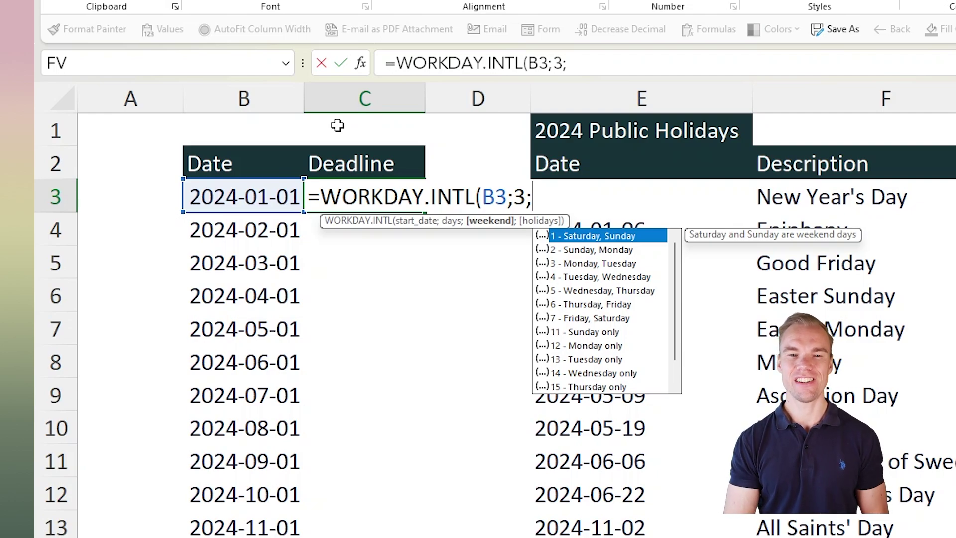
Step: Complete C3's WORKDAY.INTL formula with an empty weekend argument and the absolute holiday range $E$3:$E$15
{"action": "type", "text": ";"}
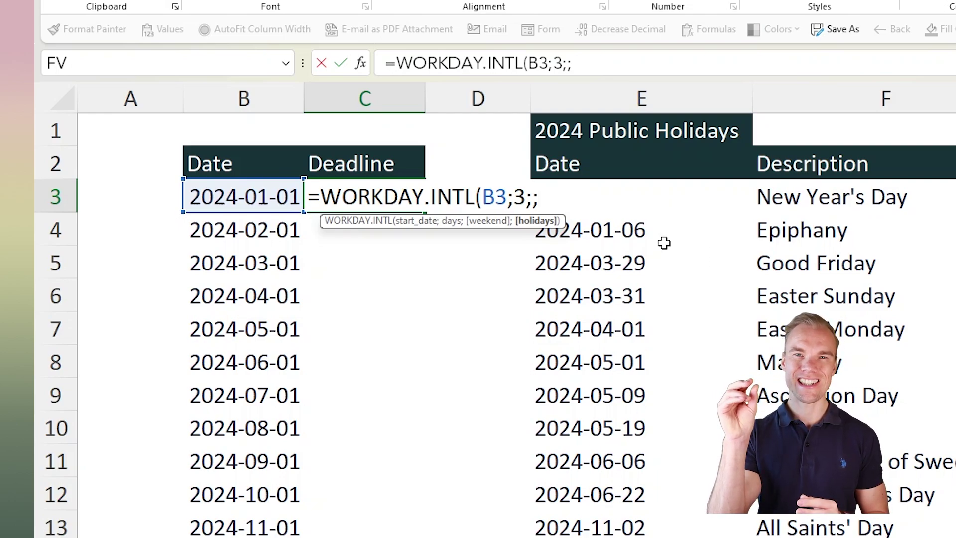
{"action": "left_click_drag", "start_coordinate": [642, 536], "coordinate": [664, 205]}
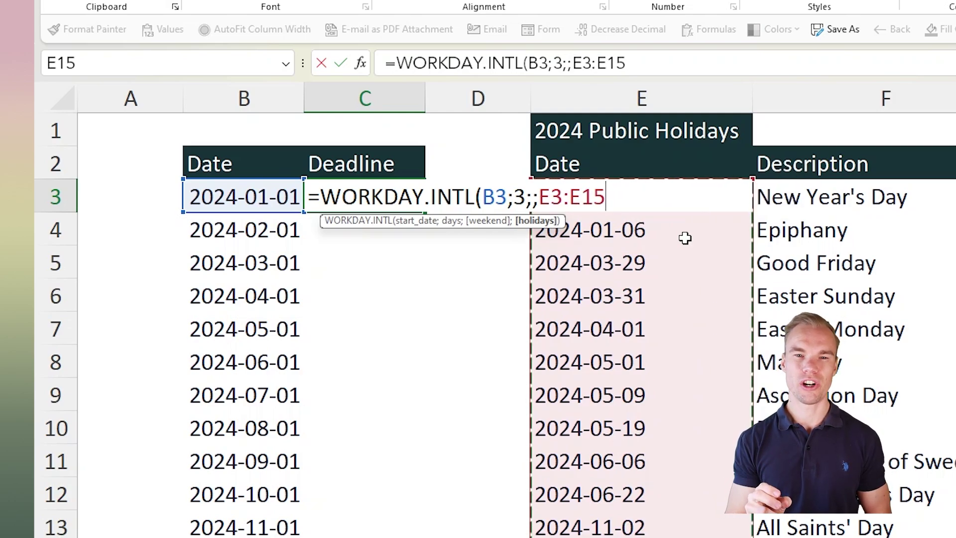
{"action": "key", "text": "F4"}
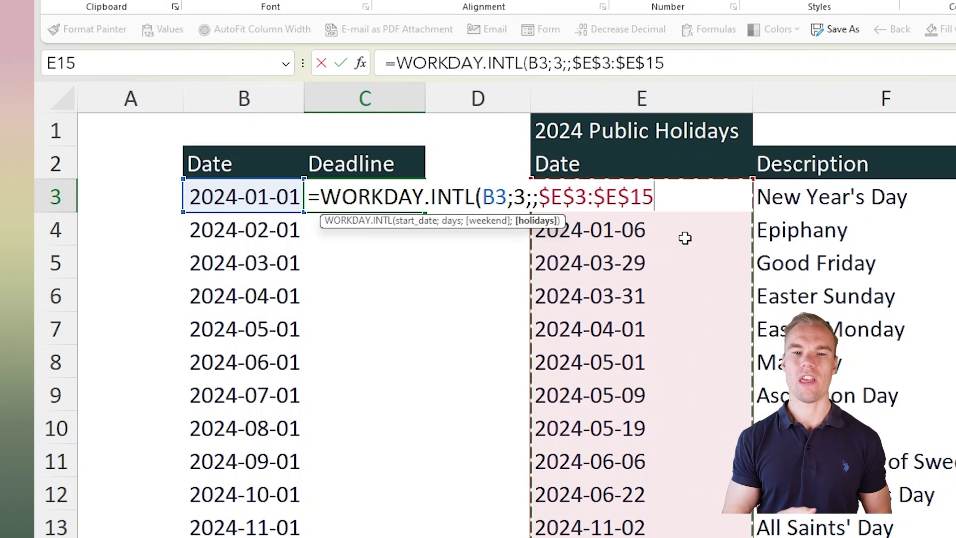
{"action": "type", "text": ")"}
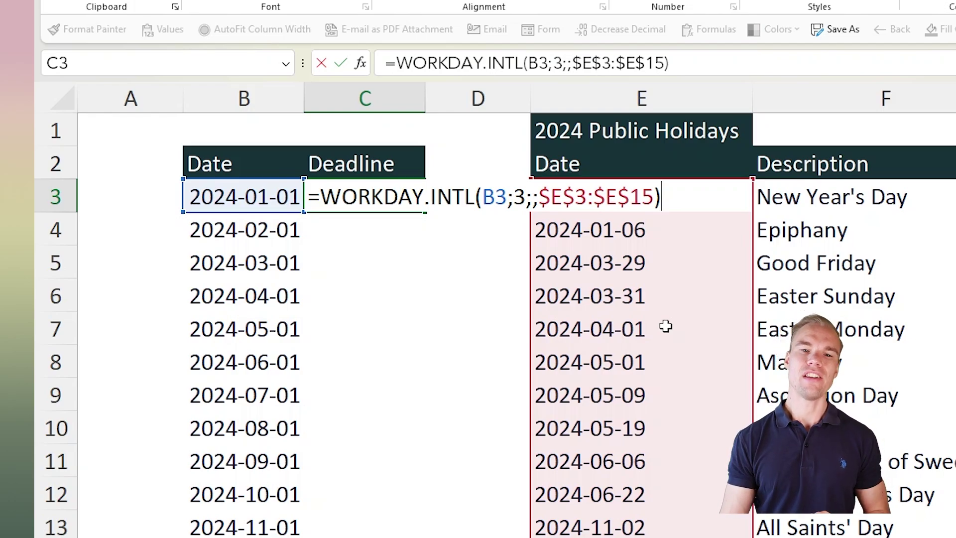
{"action": "left_click", "coordinate": [589, 200]}
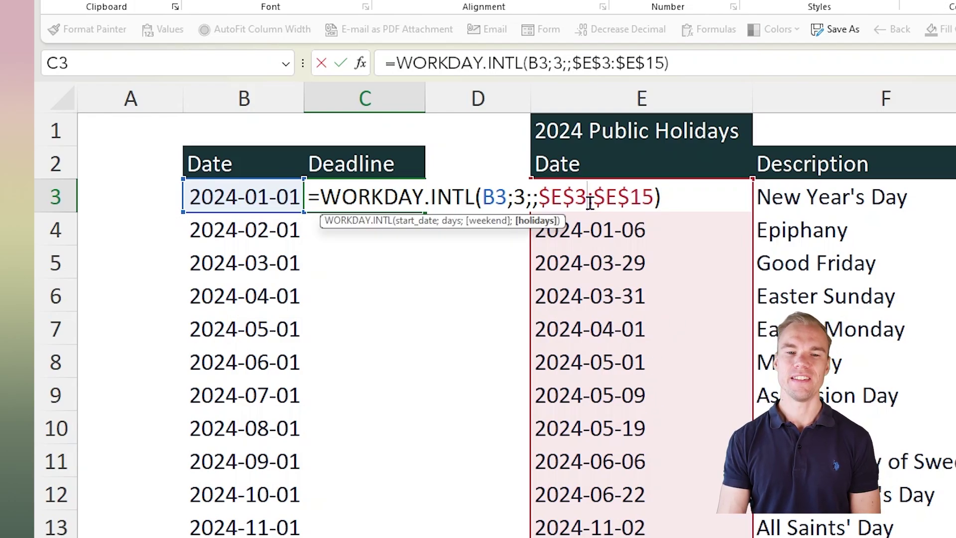
{"action": "key", "text": "ctrl+Return"}
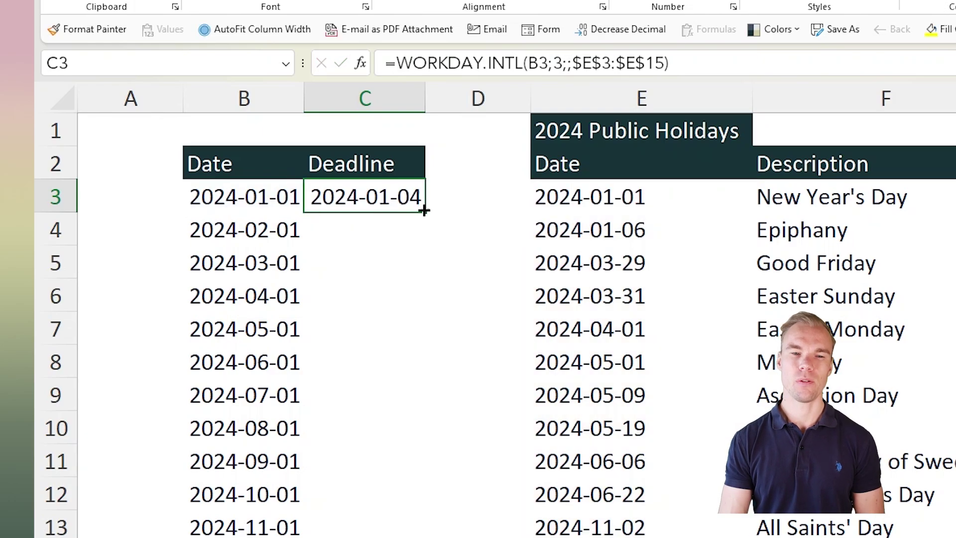
Step: Fill the WORKDAY.INTL formula down the Deadline column and check the copied formula in C8
{"action": "double_click", "coordinate": [424, 211]}
{"action": "left_click", "coordinate": [373, 369]}
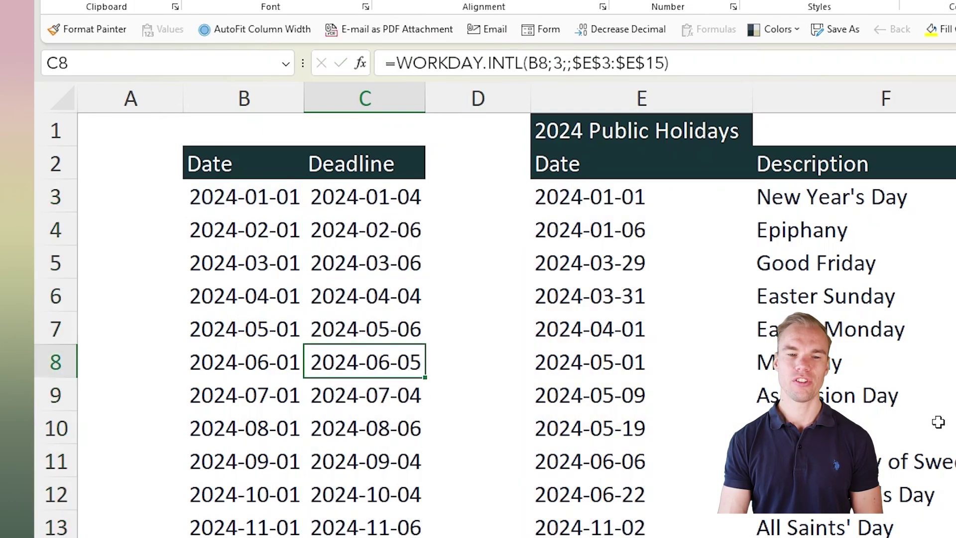
{"action": "left_click", "coordinate": [498, 288]}
{"action": "left_click", "coordinate": [463, 228]}
{"action": "left_click", "coordinate": [406, 224]}
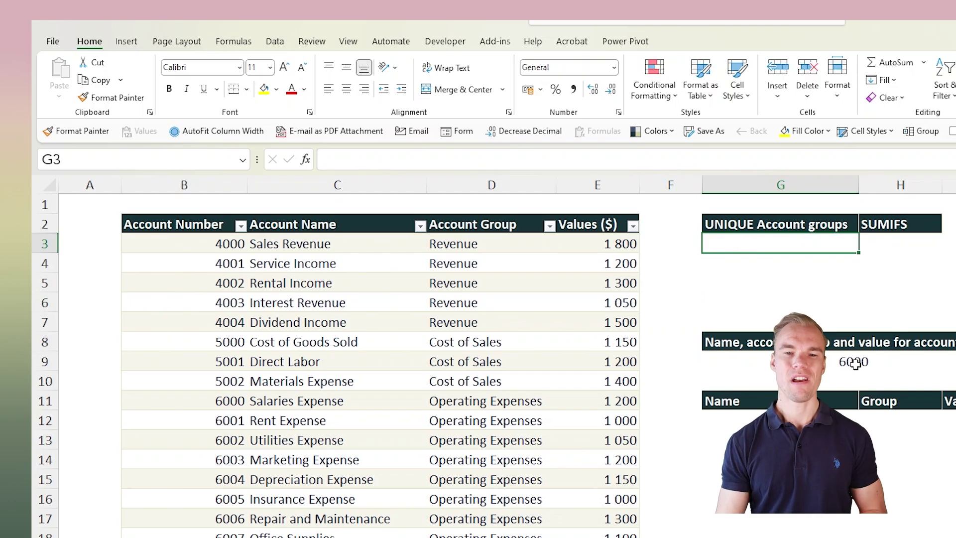
Step: Write a UNIQUE formula in G3 that lists the distinct values of Table2's Account Group column
{"action": "left_click", "coordinate": [217, 240]}
{"action": "left_click", "coordinate": [336, 264]}
{"action": "scroll", "coordinate": [374, 376], "scroll_direction": "down", "scroll_amount": 10}
{"action": "scroll", "coordinate": [374, 376], "scroll_direction": "up", "scroll_amount": 10}
{"action": "left_click", "coordinate": [746, 243]}
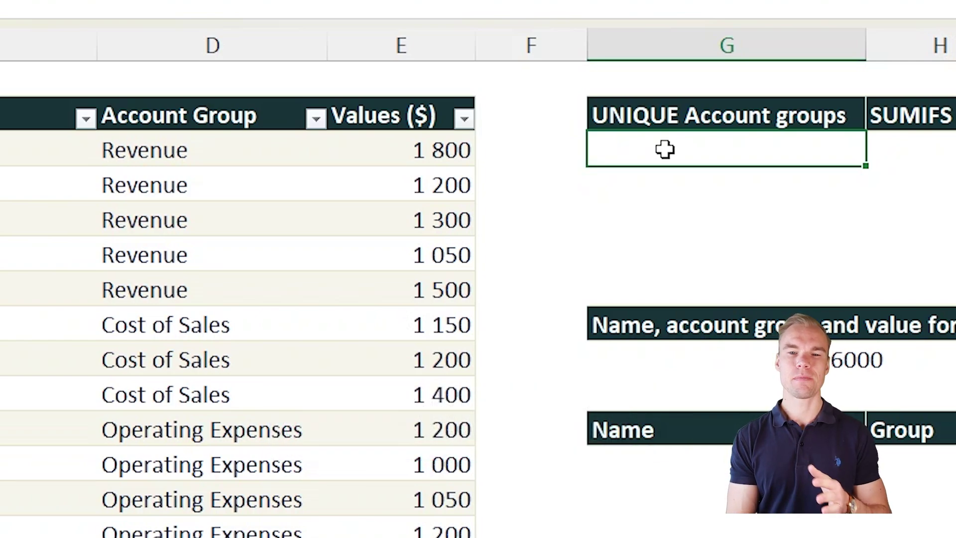
{"action": "double_click", "coordinate": [666, 149]}
{"action": "type", "text": "=uni"}
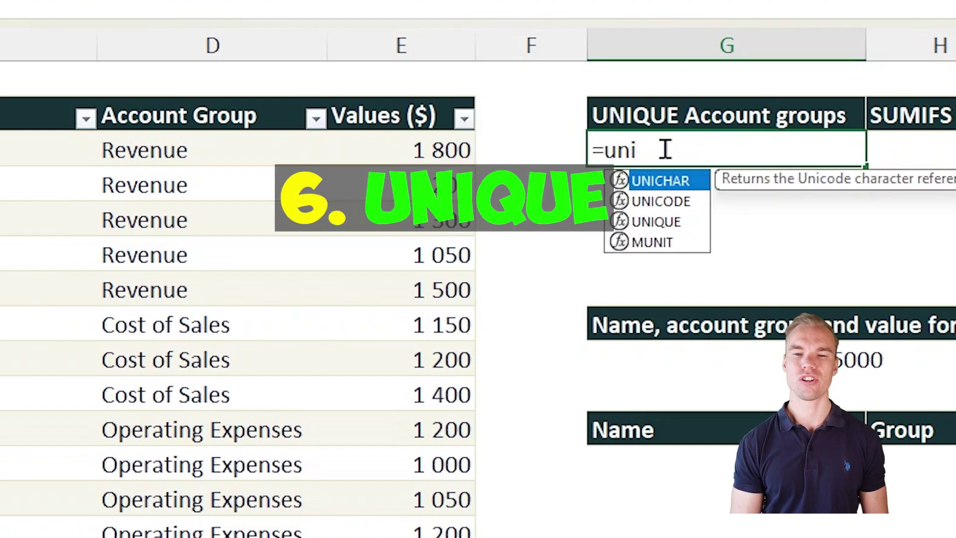
{"action": "key", "text": "Down"}
{"action": "key", "text": "Down"}
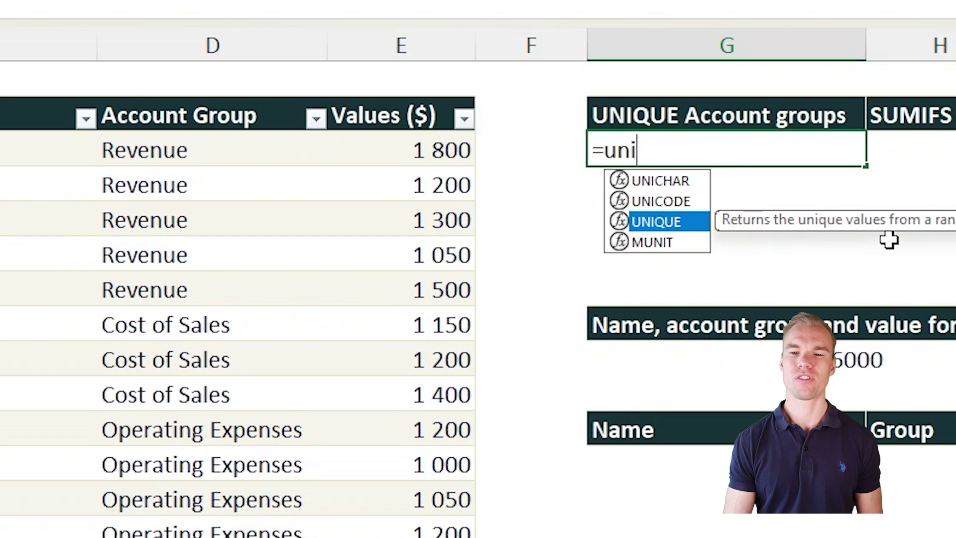
{"action": "key", "text": "Tab"}
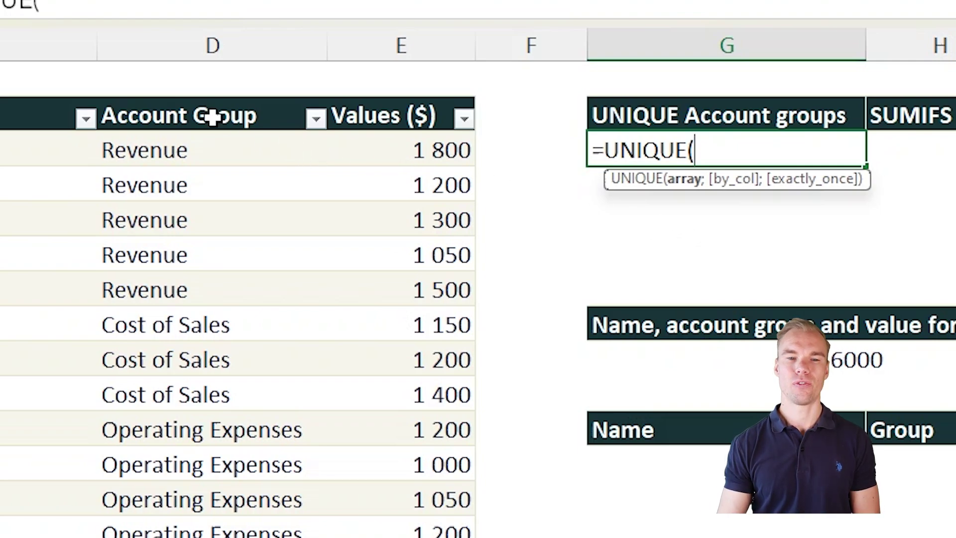
{"action": "left_click", "coordinate": [188, 91]}
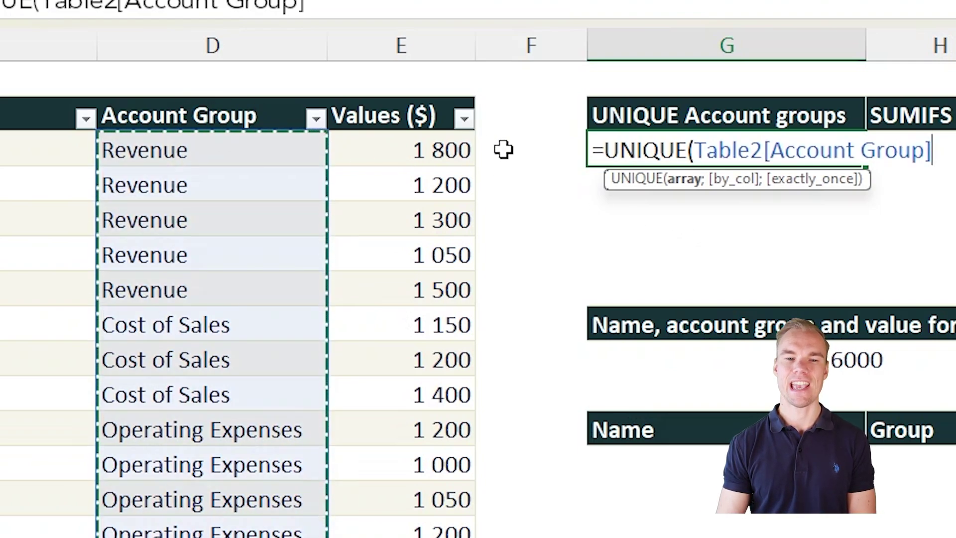
{"action": "key", "text": "BackSpace"}
{"action": "type", "text": "])"}
{"action": "key", "text": "ctrl+Return"}
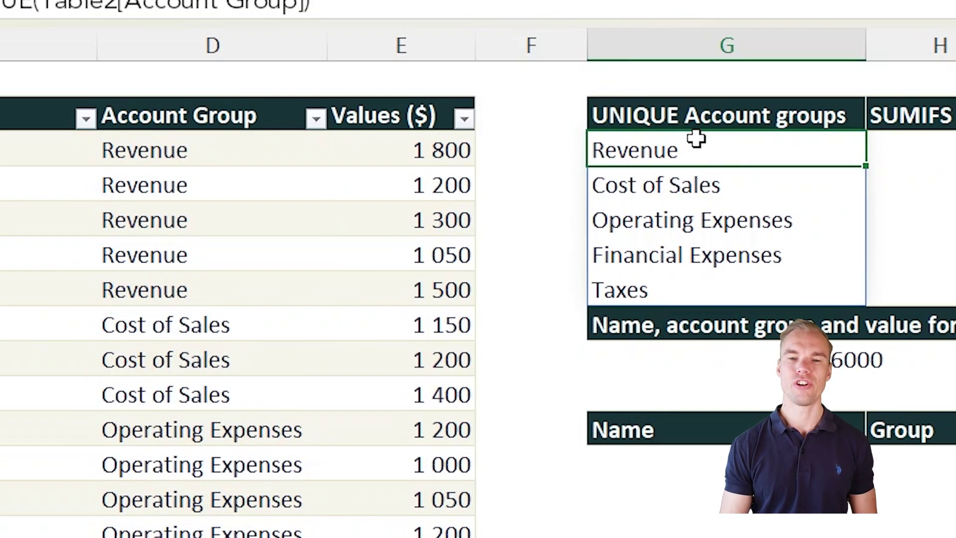
Step: Start a SUMIFS formula in H3 with Table2's Values ($) column as the sum range
{"action": "left_click", "coordinate": [709, 185]}
{"action": "key", "text": "Down"}
{"action": "key", "text": "Down"}
{"action": "key", "text": "Down"}
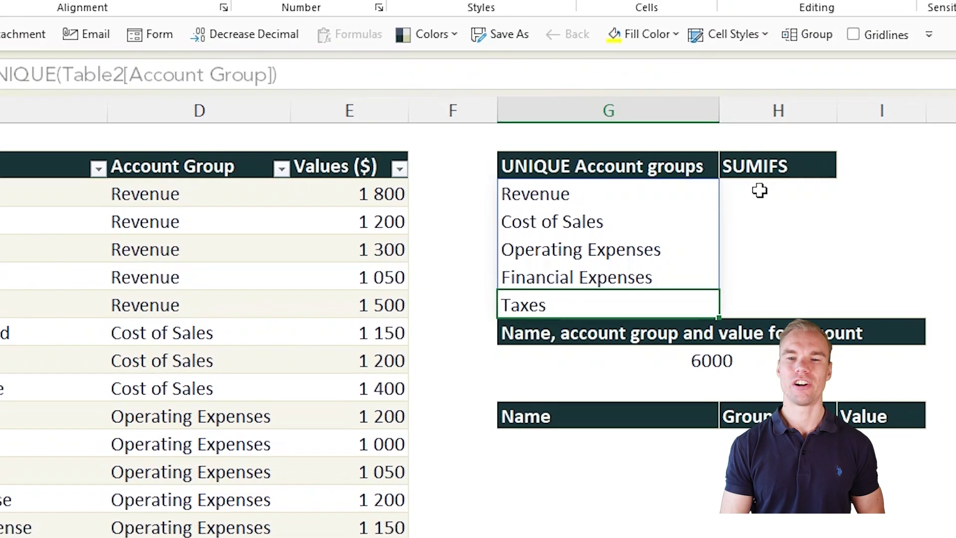
{"action": "left_click", "coordinate": [922, 164]}
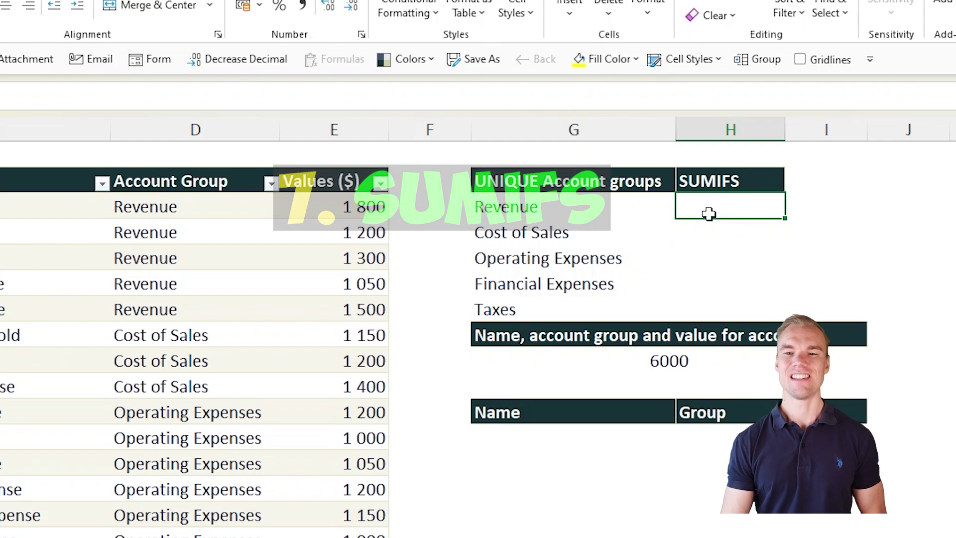
{"action": "type", "text": "=sumi"}
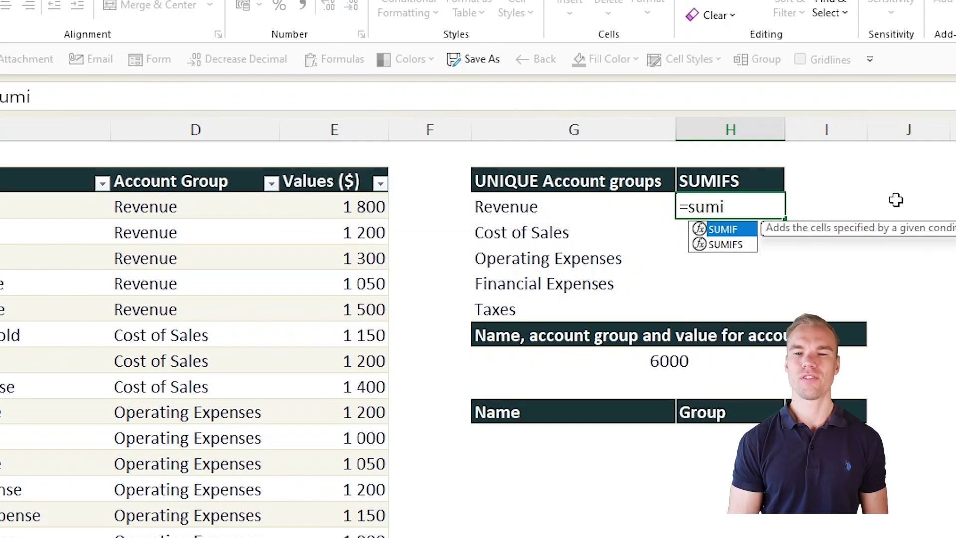
{"action": "key", "text": "Down"}
{"action": "key", "text": "Tab"}
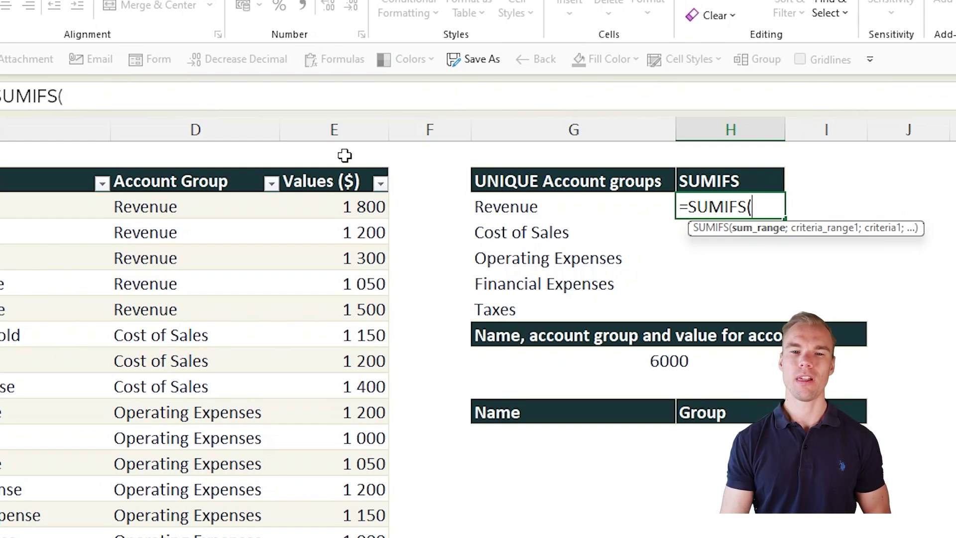
{"action": "left_click", "coordinate": [326, 166]}
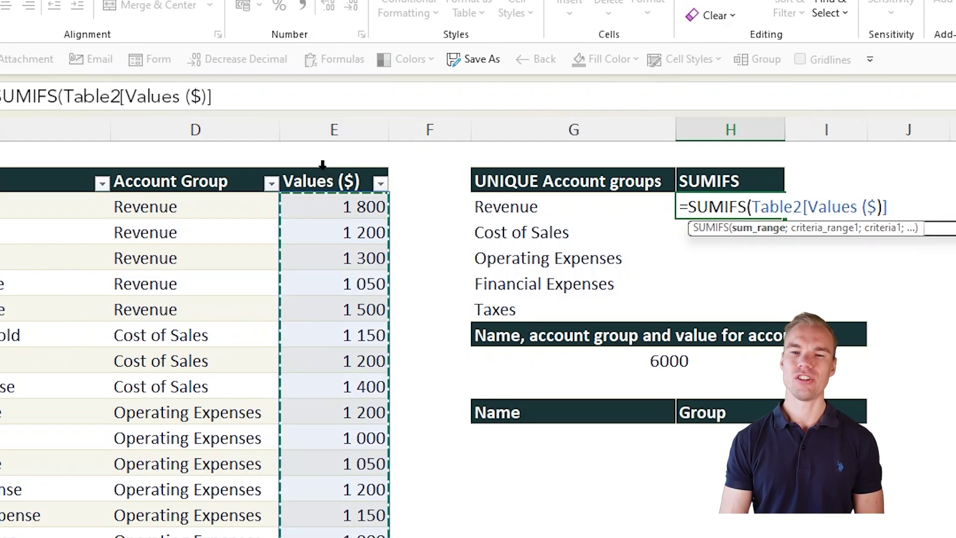
{"action": "type", "text": ";"}
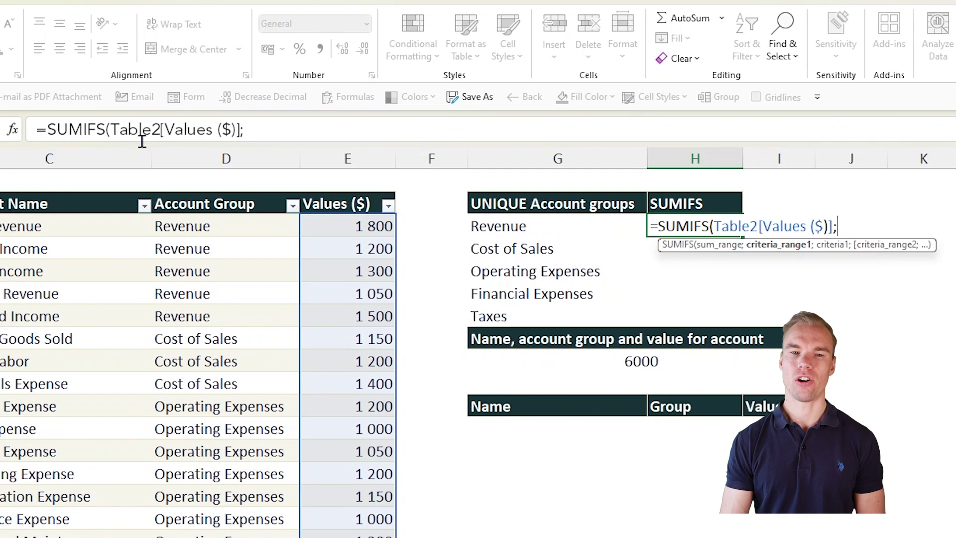
Step: Complete H3's SUMIFS formula with Table2's Account Group column as the criteria range and G3 as the criterion
{"action": "left_click_drag", "start_coordinate": [84, 96], "coordinate": [204, 95]}
{"action": "left_click_drag", "start_coordinate": [233, 129], "coordinate": [240, 129]}
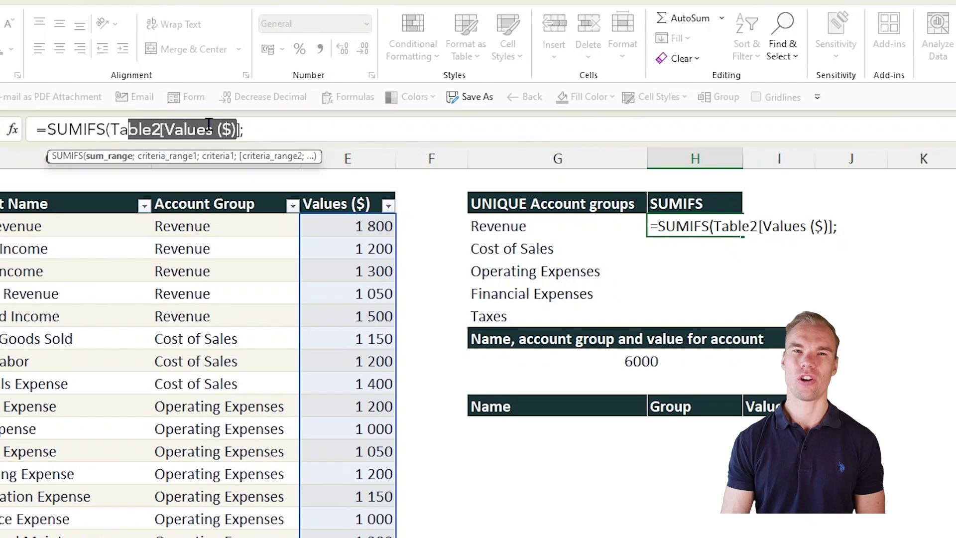
{"action": "left_click", "coordinate": [254, 124]}
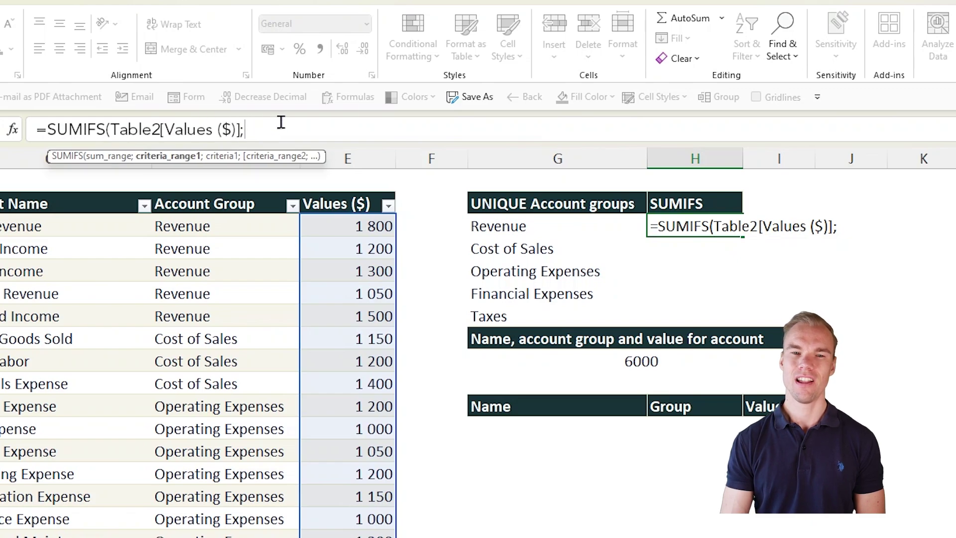
{"action": "left_click", "coordinate": [224, 191]}
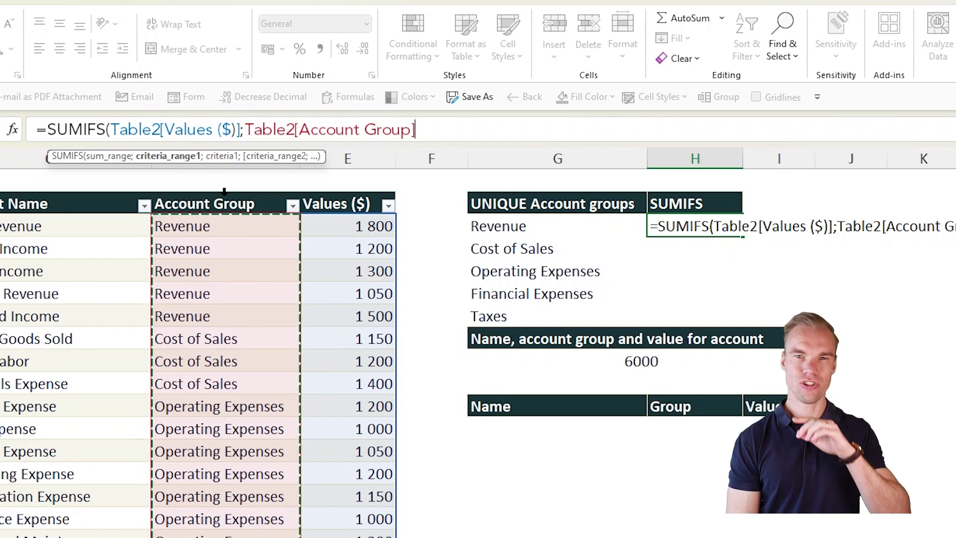
{"action": "type", "text": ";"}
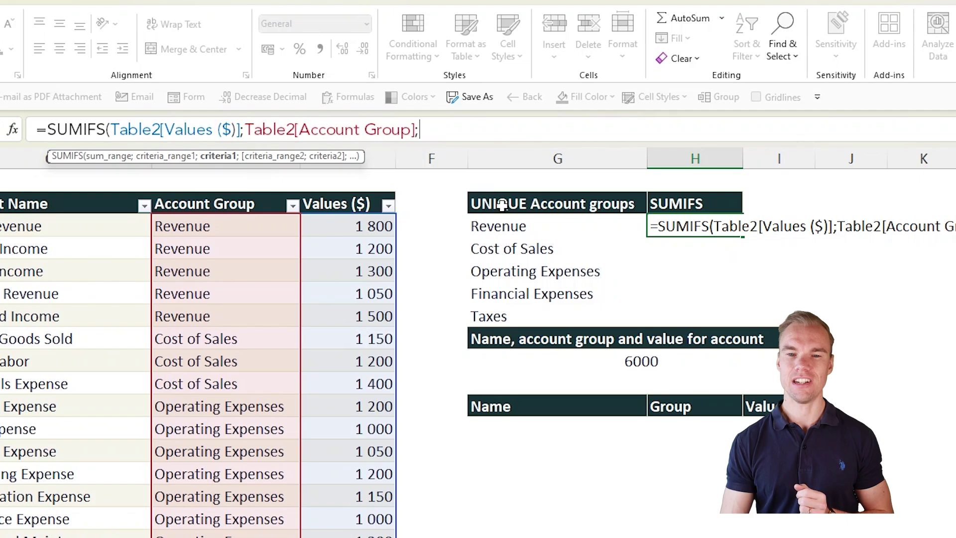
{"action": "left_click", "coordinate": [488, 225]}
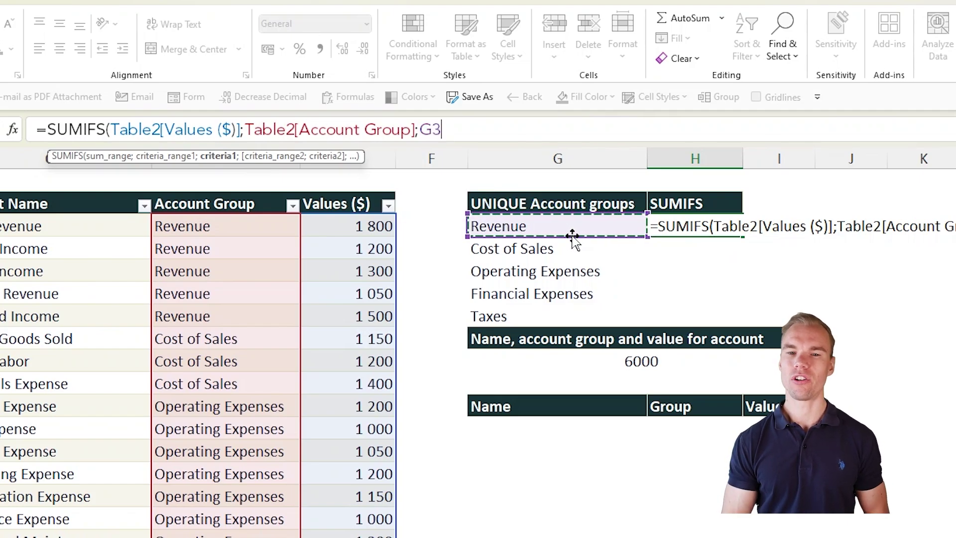
{"action": "key", "text": "ctrl+Return"}
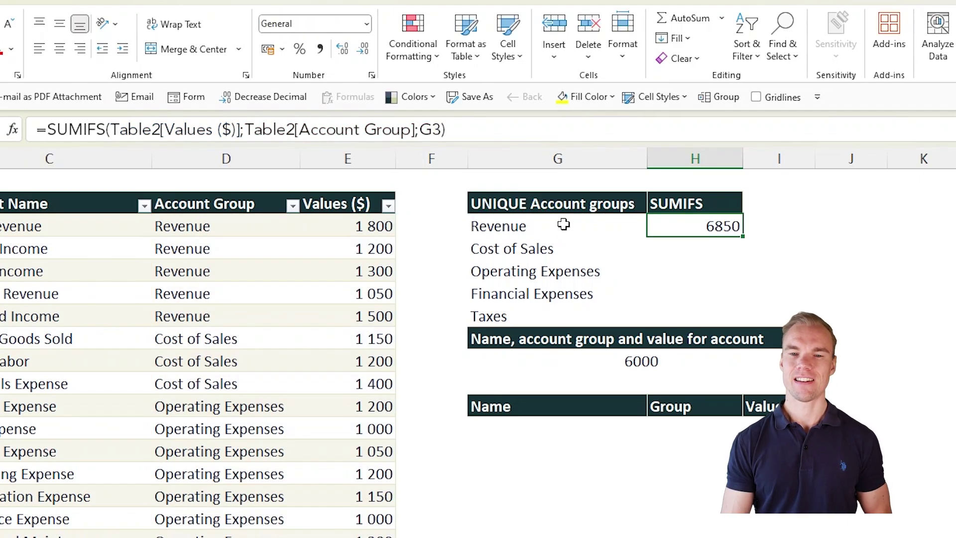
Step: Fill the SUMIFS formula from H3 down to H7 for all the listed account groups
{"action": "left_click", "coordinate": [550, 220]}
{"action": "left_click_drag", "start_coordinate": [549, 220], "coordinate": [551, 314]}
{"action": "left_click", "coordinate": [575, 224]}
{"action": "left_click", "coordinate": [722, 222]}
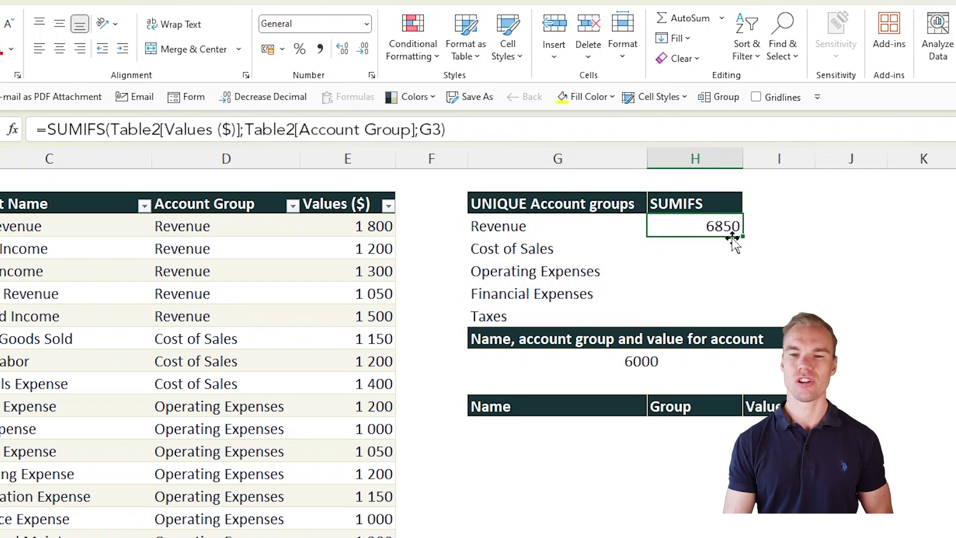
{"action": "left_click_drag", "start_coordinate": [742, 237], "coordinate": [738, 319]}
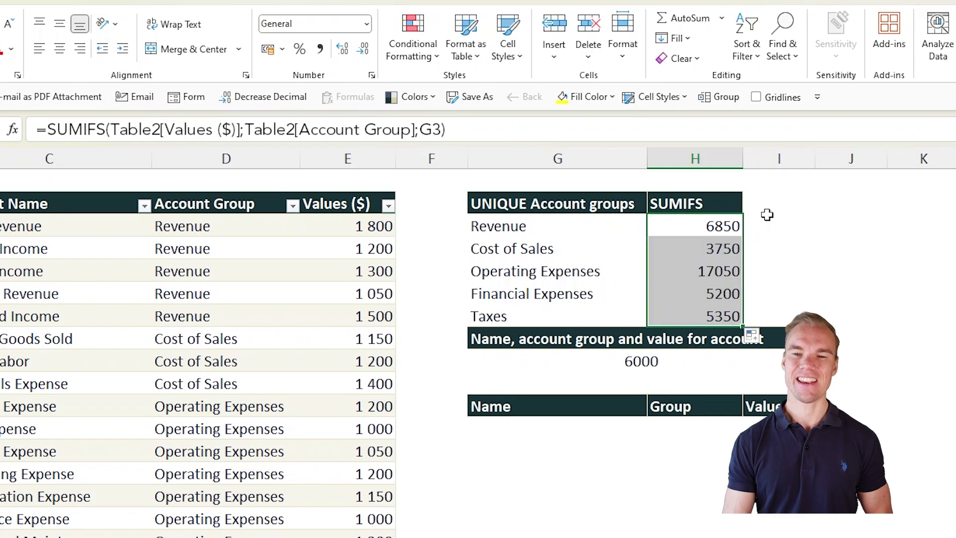
Step: Check the SUMIFS formulas in H3 through H6
{"action": "left_click", "coordinate": [715, 222]}
{"action": "left_click", "coordinate": [701, 255]}
{"action": "left_click", "coordinate": [696, 273]}
{"action": "left_click", "coordinate": [687, 294]}
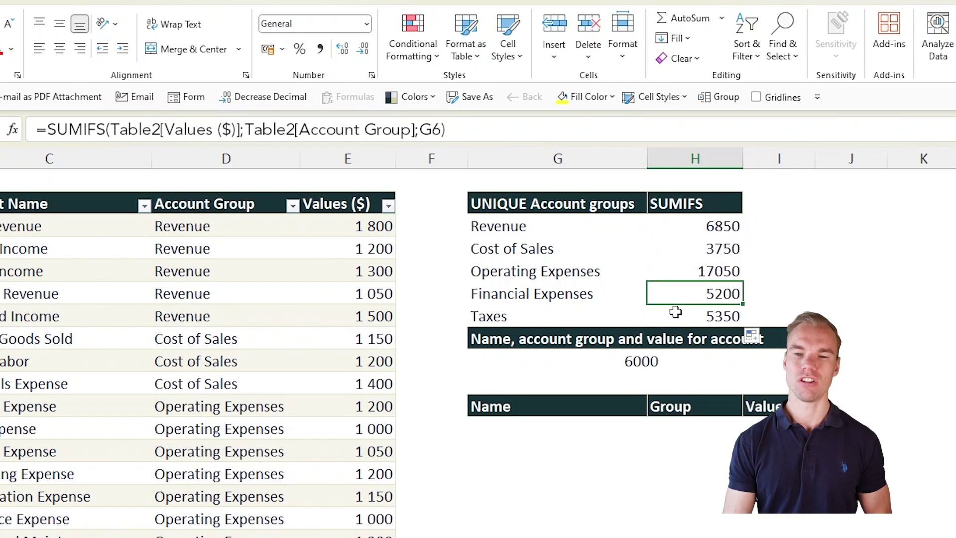
{"action": "left_click", "coordinate": [776, 223]}
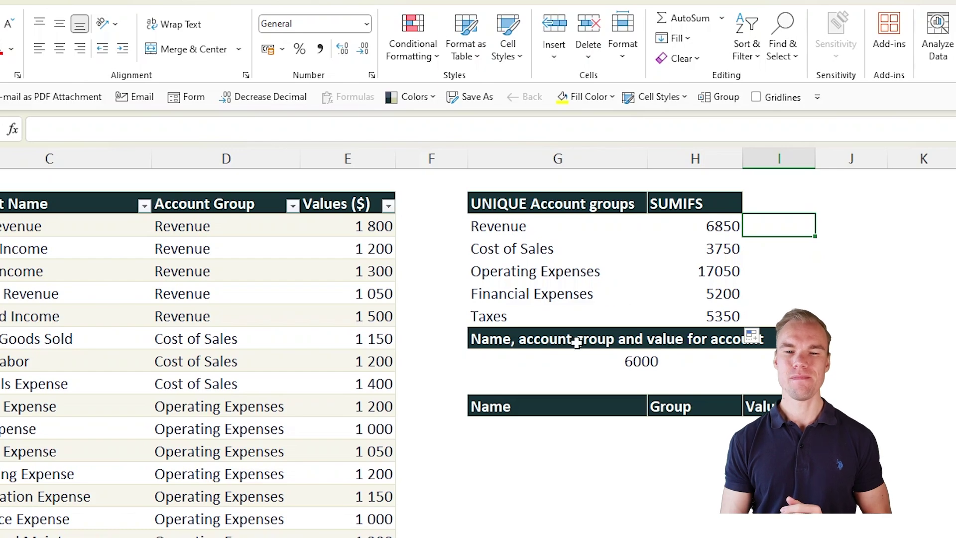
Step: Choose ledger account 6004 in the merged lookup cell G9
{"action": "left_click", "coordinate": [528, 429]}
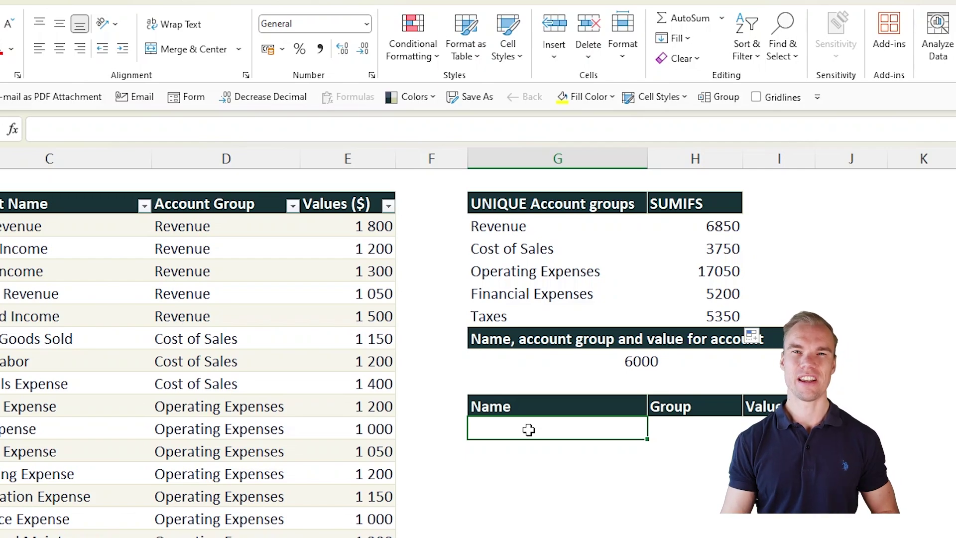
{"action": "left_click", "coordinate": [545, 359]}
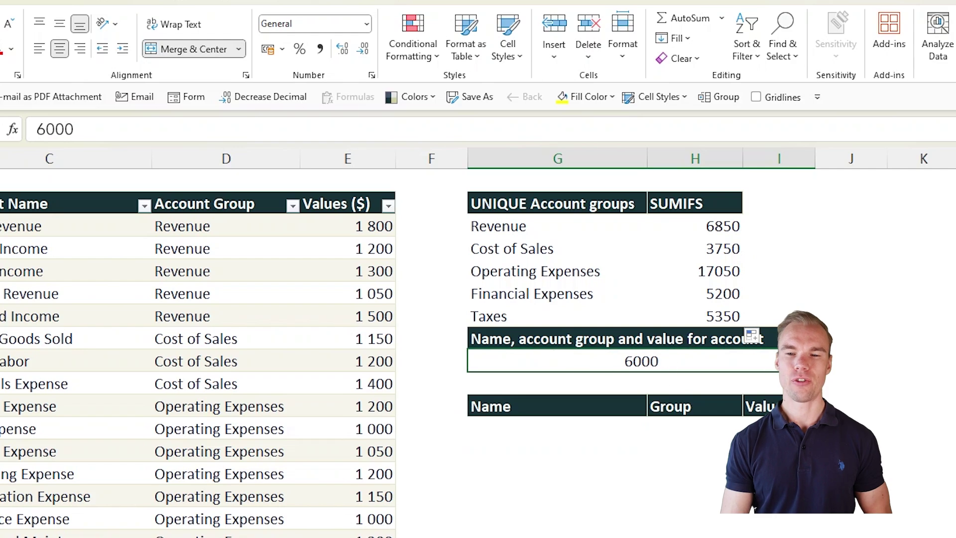
{"action": "left_click", "coordinate": [821, 361]}
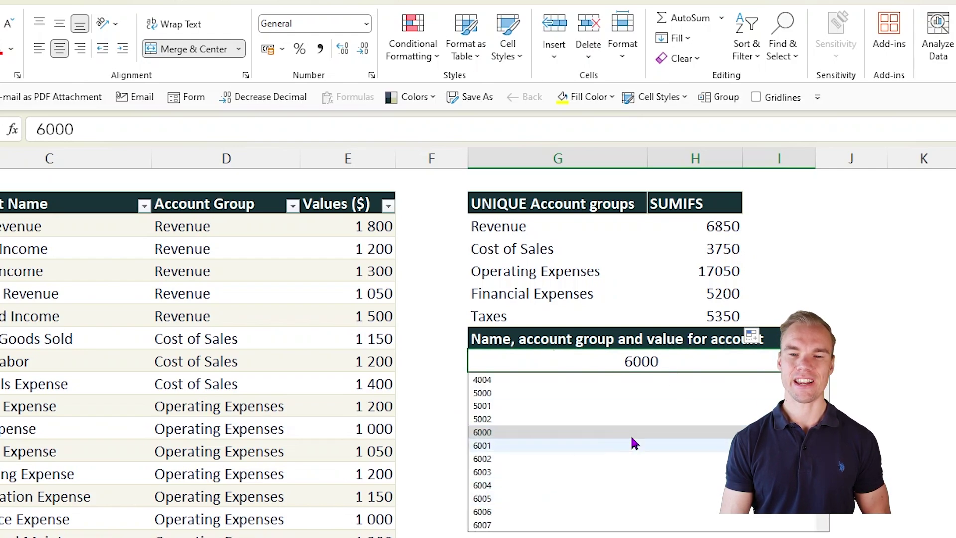
{"action": "left_click", "coordinate": [586, 487]}
{"action": "left_click", "coordinate": [548, 429]}
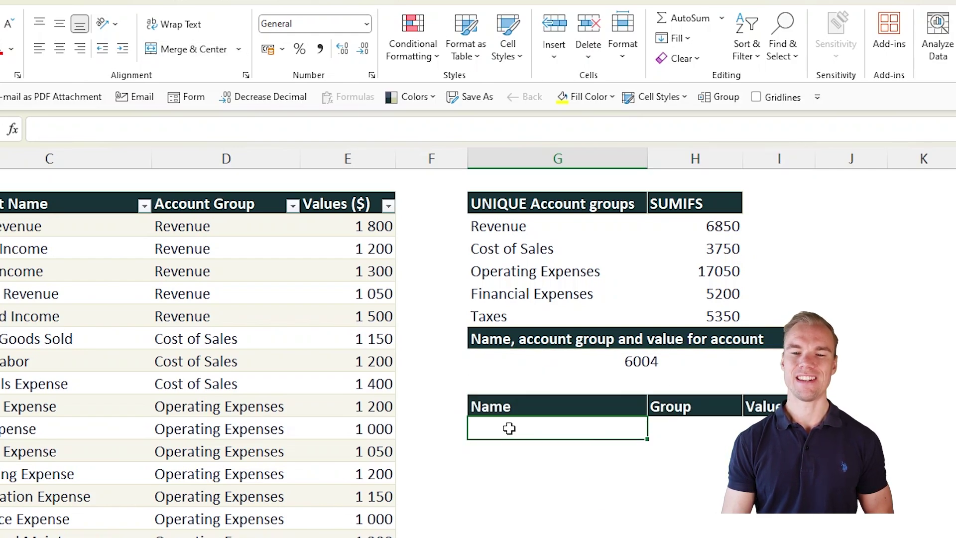
Step: Start an XLOOKUP formula in G12 under the Name header with G9 as the lookup value
{"action": "left_click", "coordinate": [714, 423]}
{"action": "key", "text": "Right"}
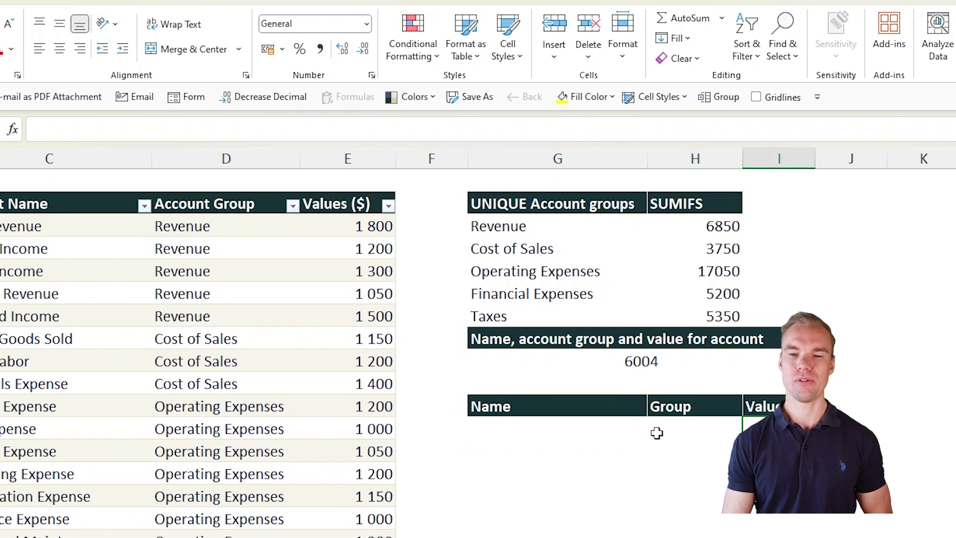
{"action": "left_click", "coordinate": [568, 431]}
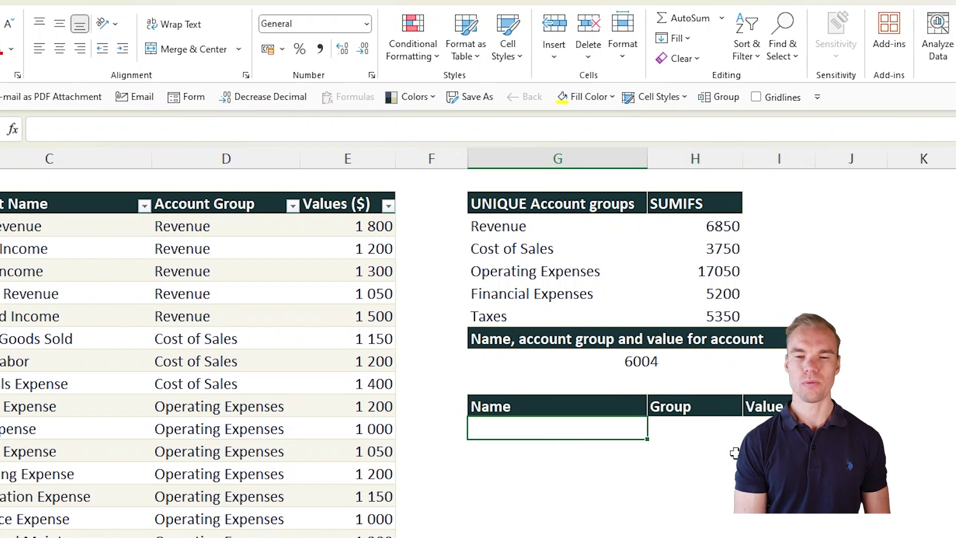
{"action": "type", "text": "=xl"}
{"action": "key", "text": "Tab"}
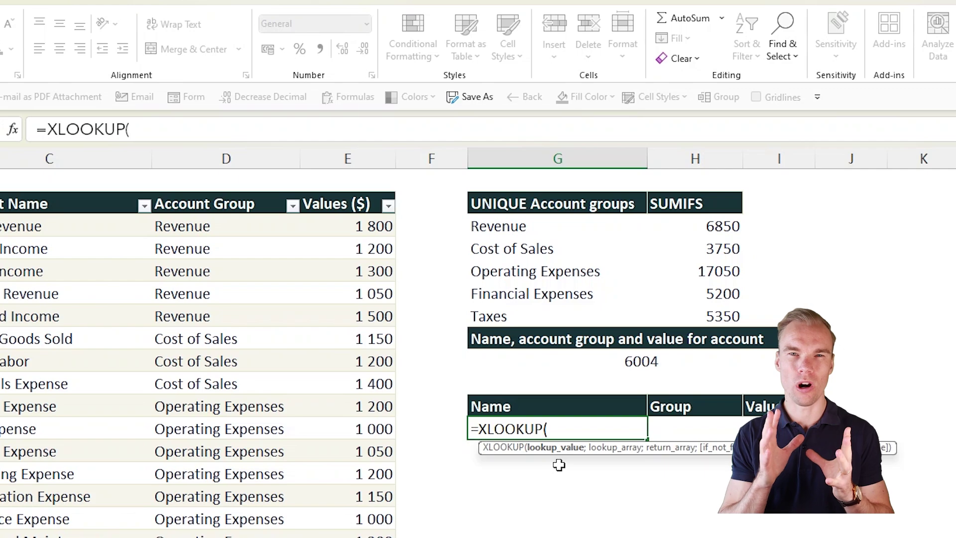
{"action": "left_click", "coordinate": [592, 367]}
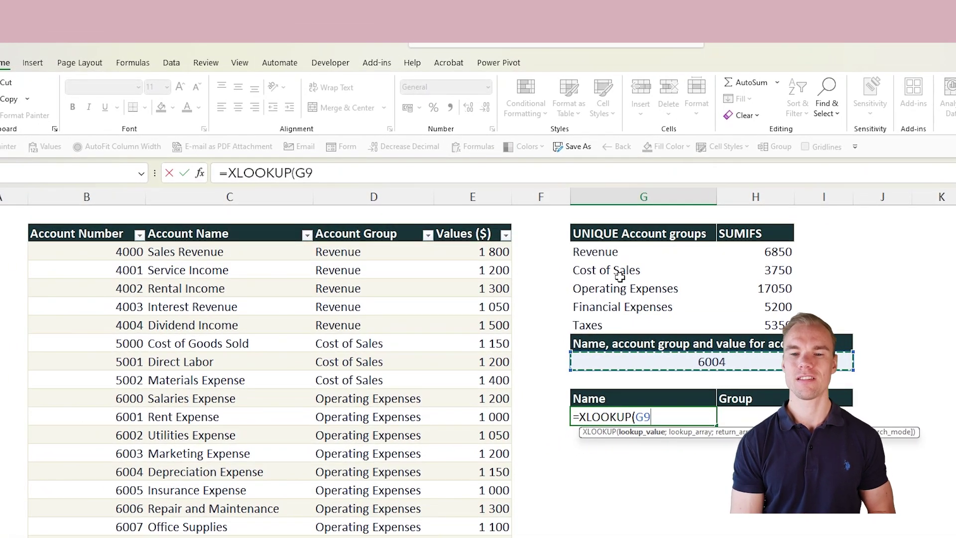
{"action": "type", "text": ";"}
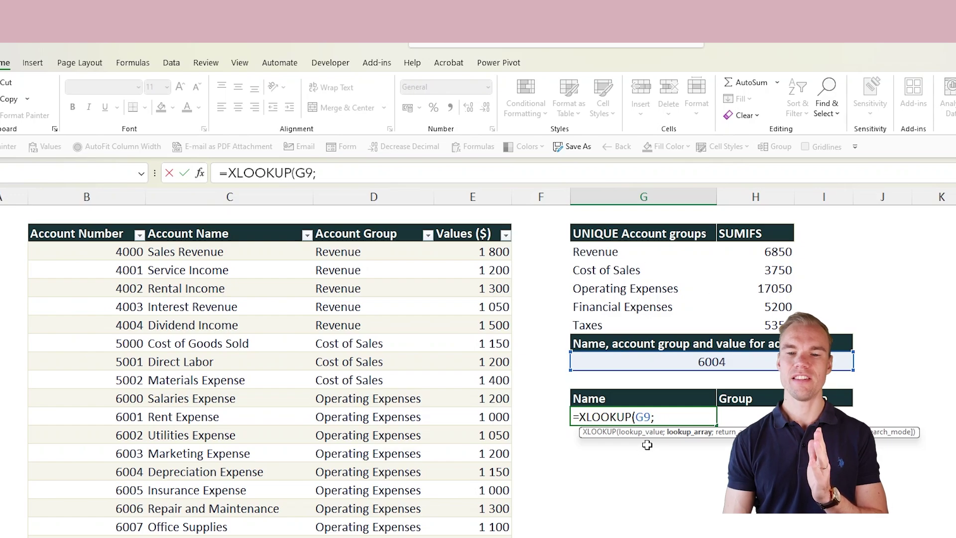
Step: Set the XLOOKUP's lookup array to Table2's Account Number column and its return array to the Account Name through Values ($) columns
{"action": "left_click", "coordinate": [89, 222]}
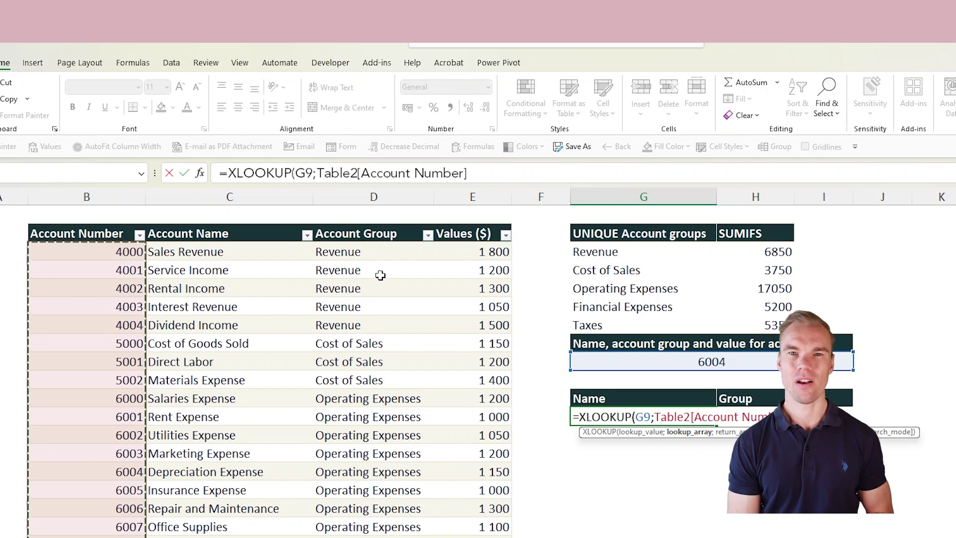
{"action": "type", "text": ";"}
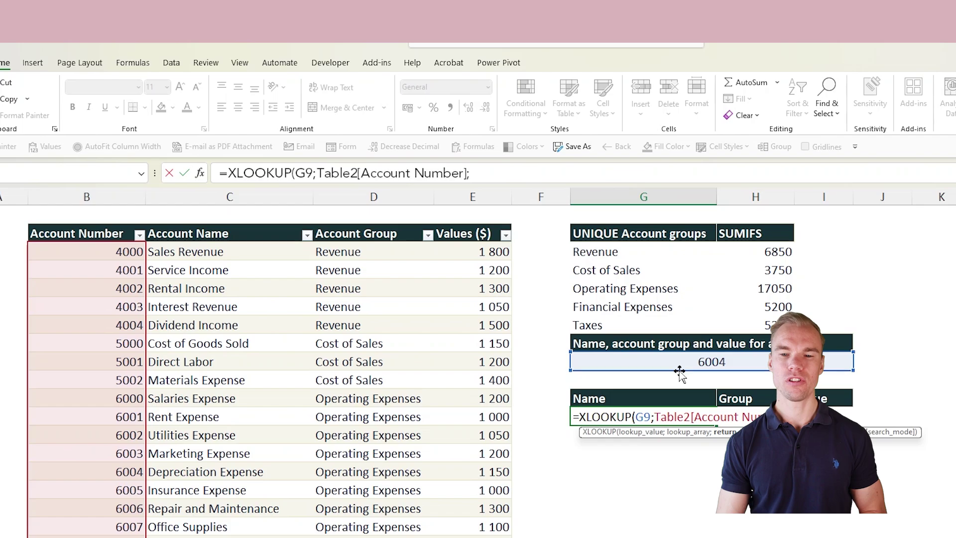
{"action": "left_click", "coordinate": [221, 220]}
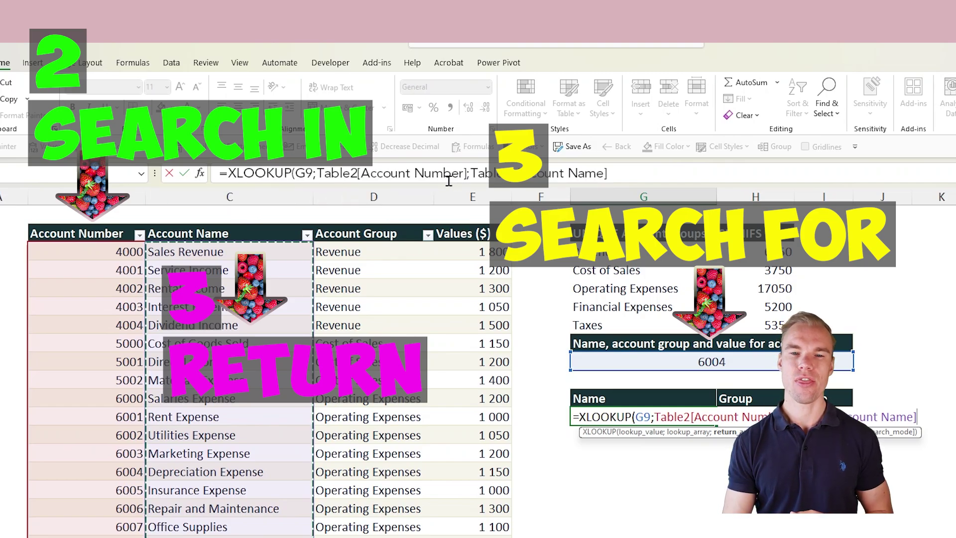
{"action": "left_click", "coordinate": [256, 223]}
{"action": "left_click_drag", "start_coordinate": [288, 229], "coordinate": [441, 225]}
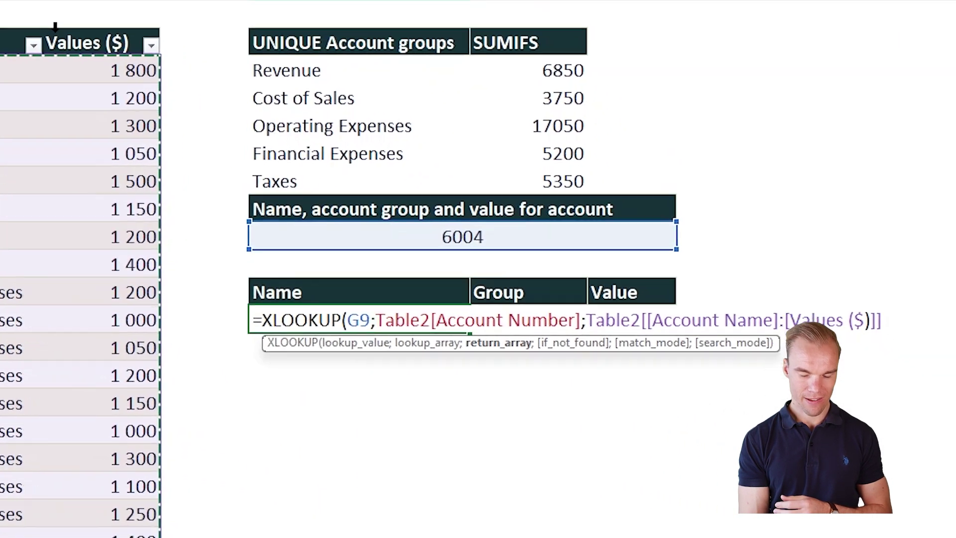
Step: Complete G12's XLOOKUP with the three optional arguments left empty, and check the returned name, group and value cells
{"action": "type", "text": ";"}
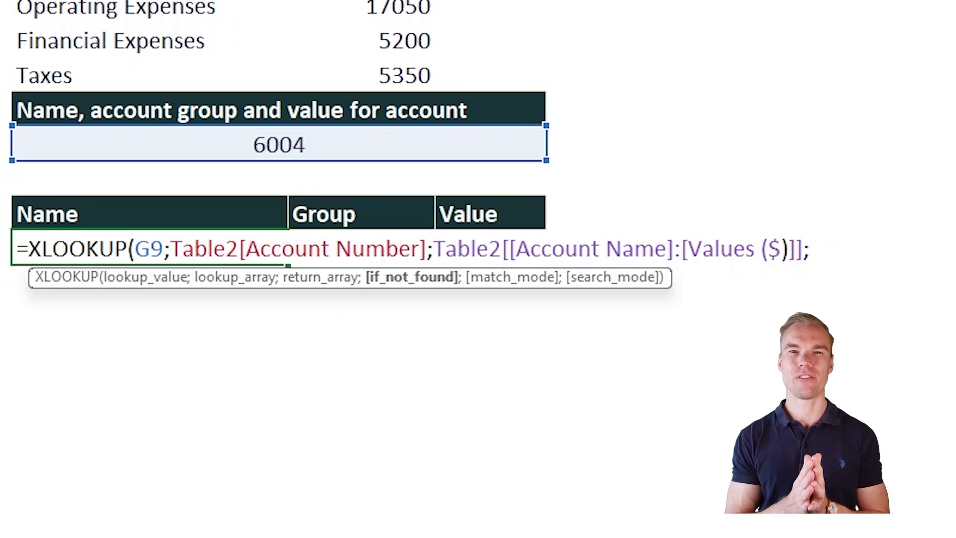
{"action": "type", "text": ";"}
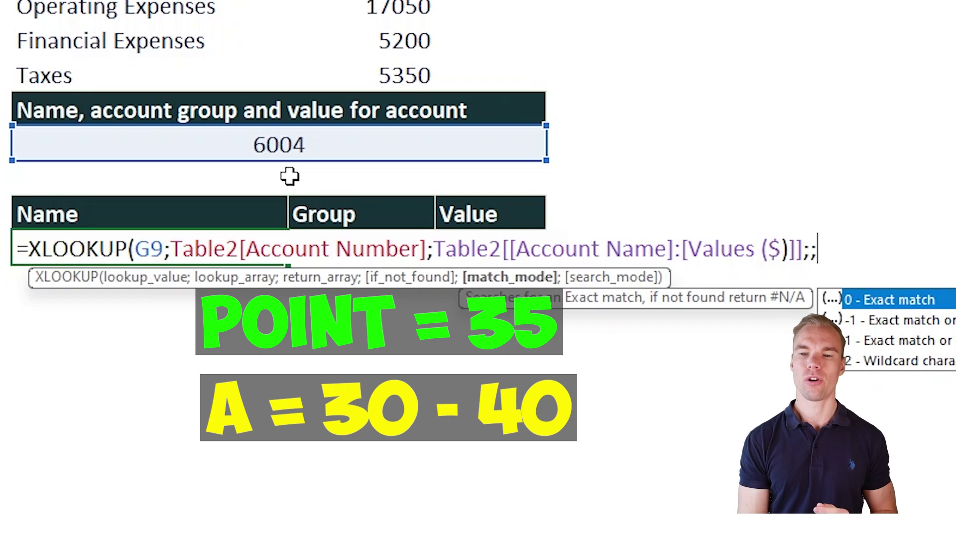
{"action": "type", "text": ";"}
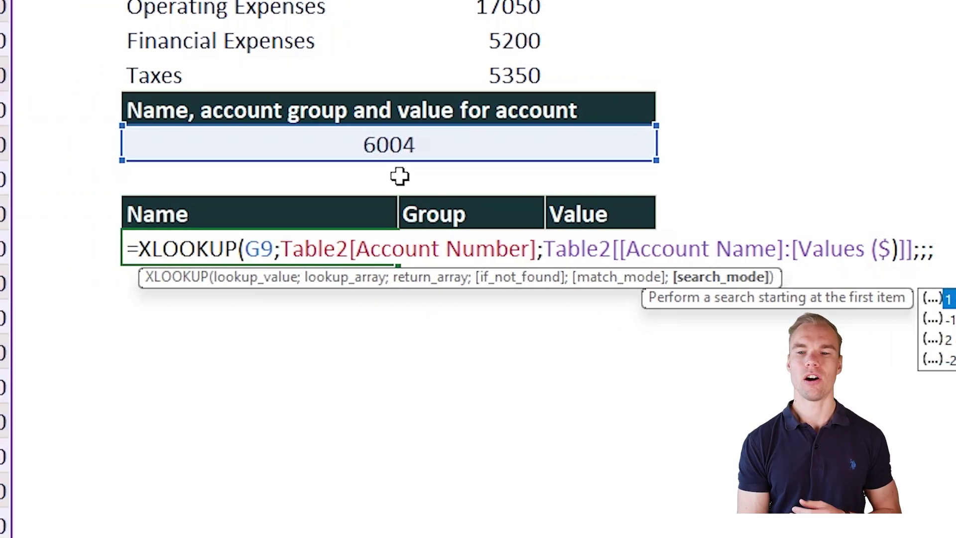
{"action": "type", "text": ")"}
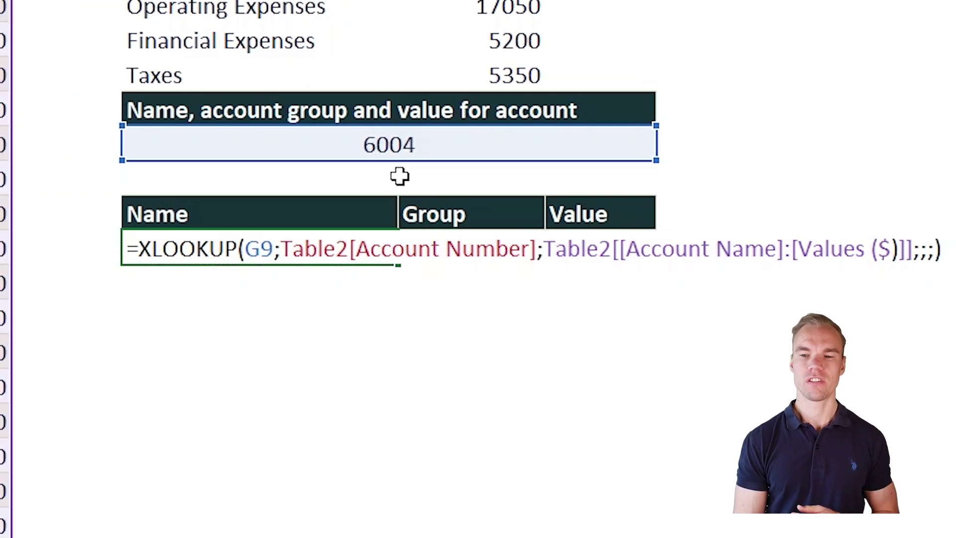
{"action": "key", "text": "Return"}
{"action": "key", "text": "Up"}
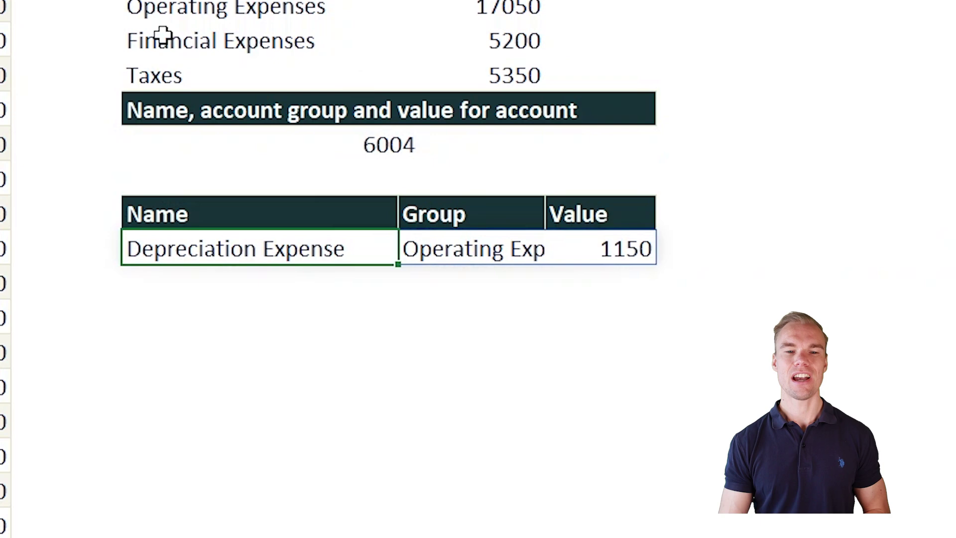
{"action": "left_click", "coordinate": [629, 247]}
{"action": "left_click", "coordinate": [363, 249]}
{"action": "left_click", "coordinate": [478, 250]}
Step: Change the lookup account in G9 to 8000 and check the returned name, group and value cells
{"action": "left_click", "coordinate": [373, 153]}
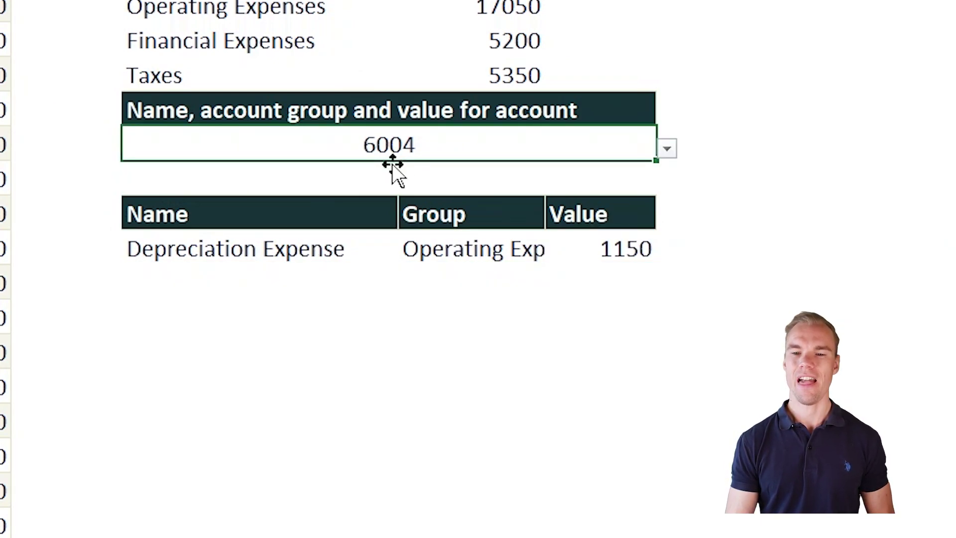
{"action": "left_click", "coordinate": [667, 149]}
{"action": "scroll", "coordinate": [438, 291], "scroll_direction": "down", "scroll_amount": 5}
{"action": "scroll", "coordinate": [438, 291], "scroll_direction": "down", "scroll_amount": 1}
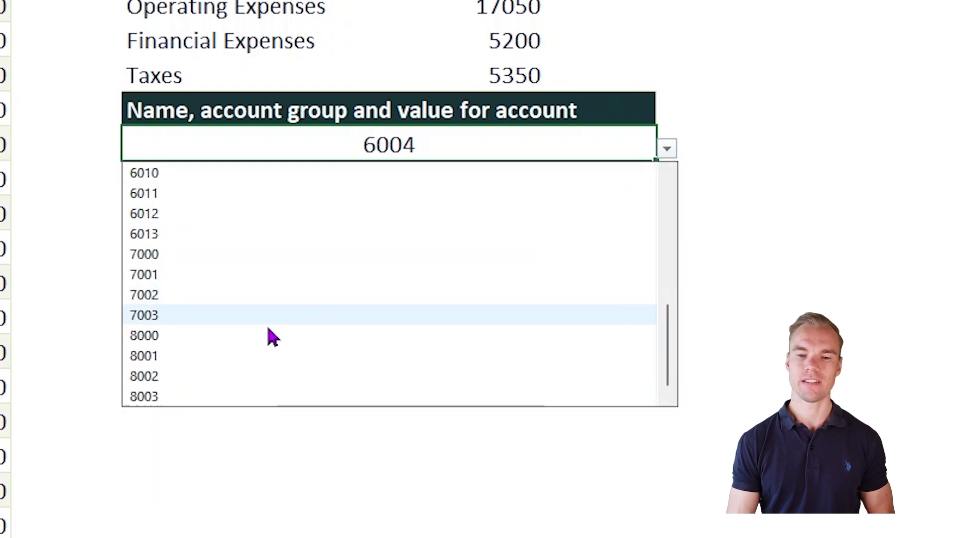
{"action": "left_click", "coordinate": [214, 337]}
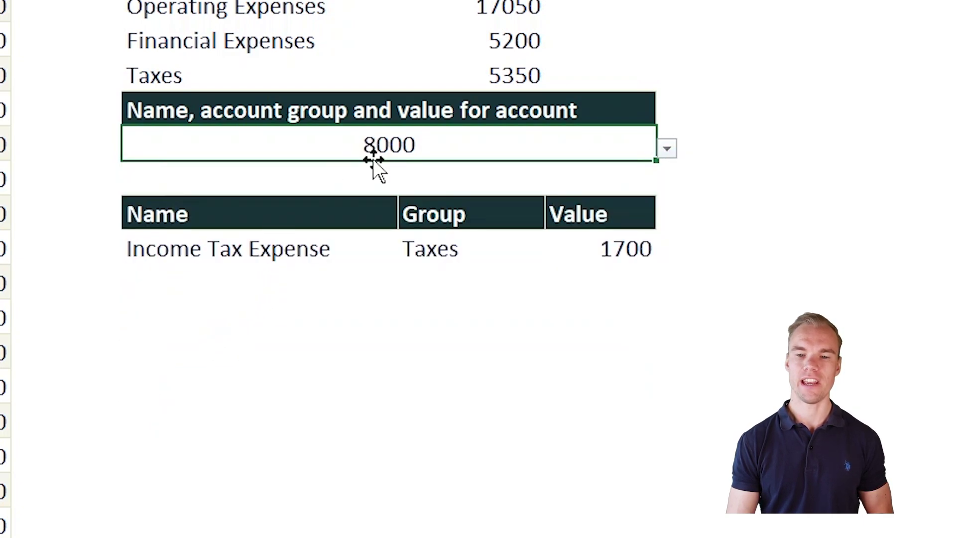
{"action": "left_click", "coordinate": [222, 256]}
{"action": "left_click", "coordinate": [434, 254]}
{"action": "left_click", "coordinate": [554, 250]}
{"action": "left_click", "coordinate": [455, 338]}
{"action": "left_click", "coordinate": [275, 243]}
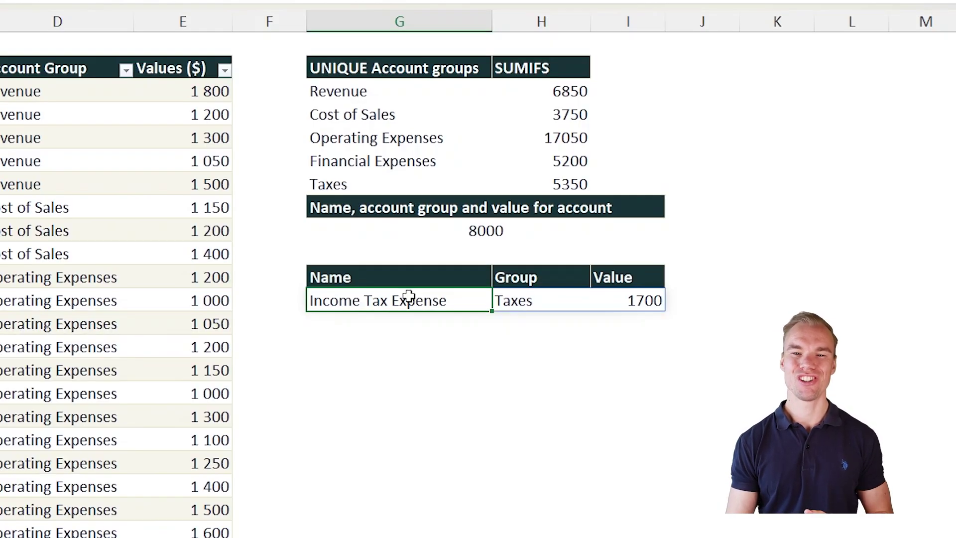
Step: Start an IF formula in F3 that tests whether the row's Account Number is less than 5000
{"action": "left_click", "coordinate": [382, 336]}
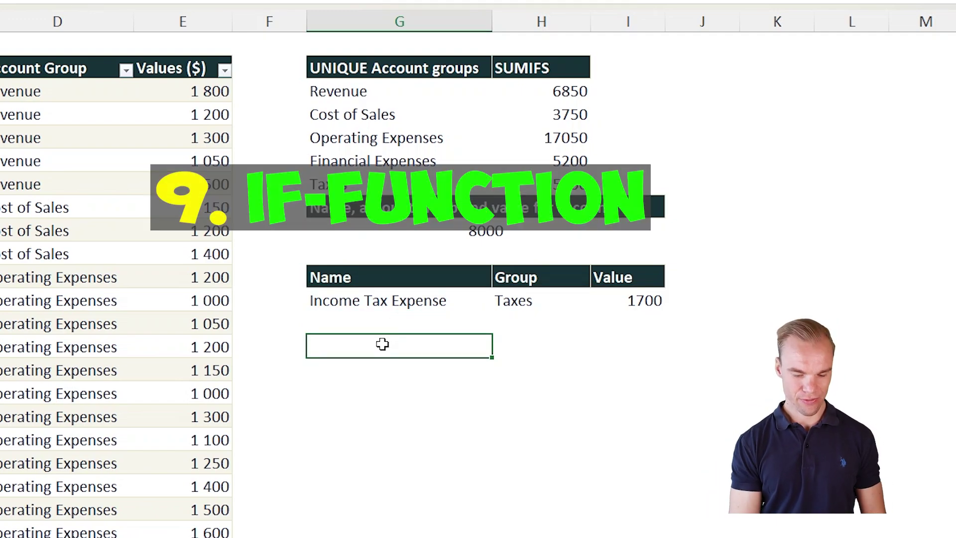
{"action": "type", "text": "=if"}
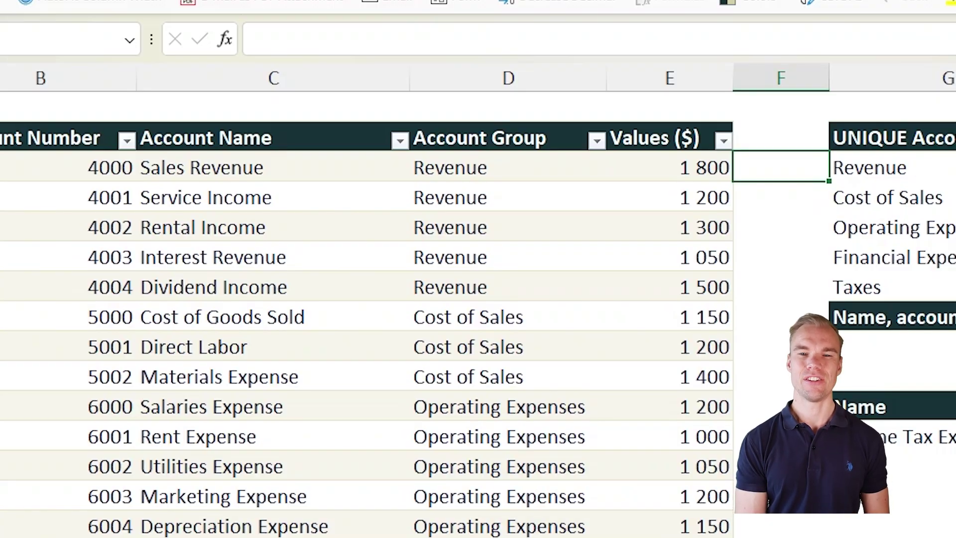
{"action": "type", "text": "=if"}
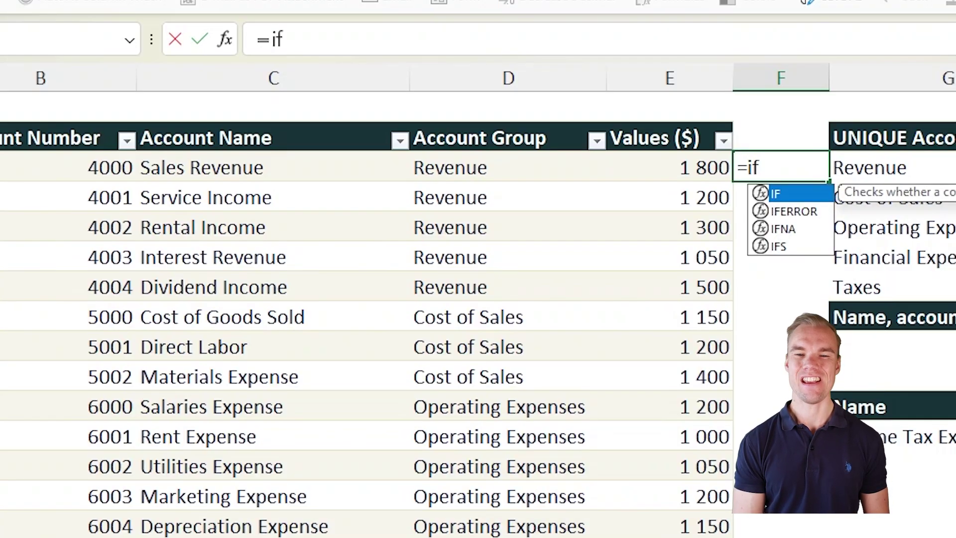
{"action": "key", "text": "Tab"}
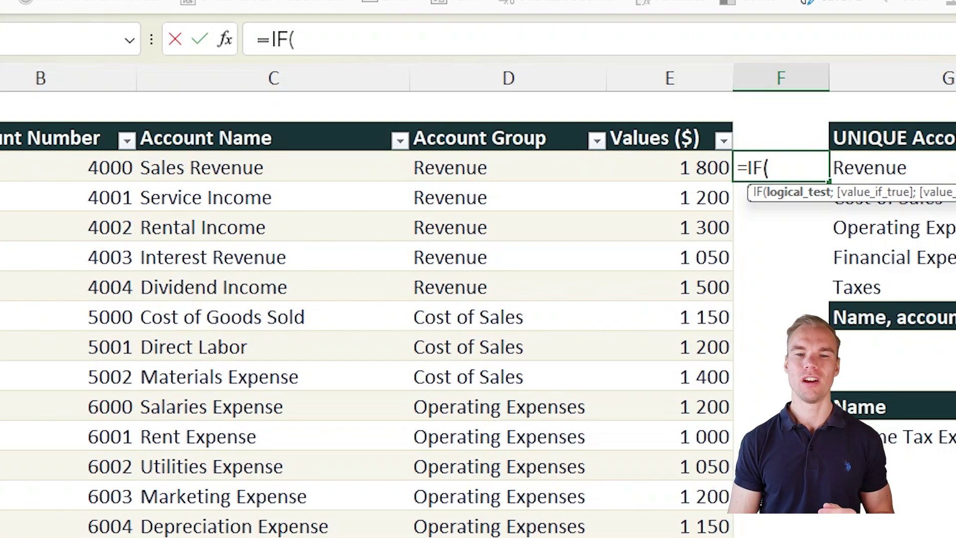
{"action": "key", "text": "Left"}
{"action": "key", "text": "Left"}
{"action": "key", "text": "Left"}
{"action": "key", "text": "Left"}
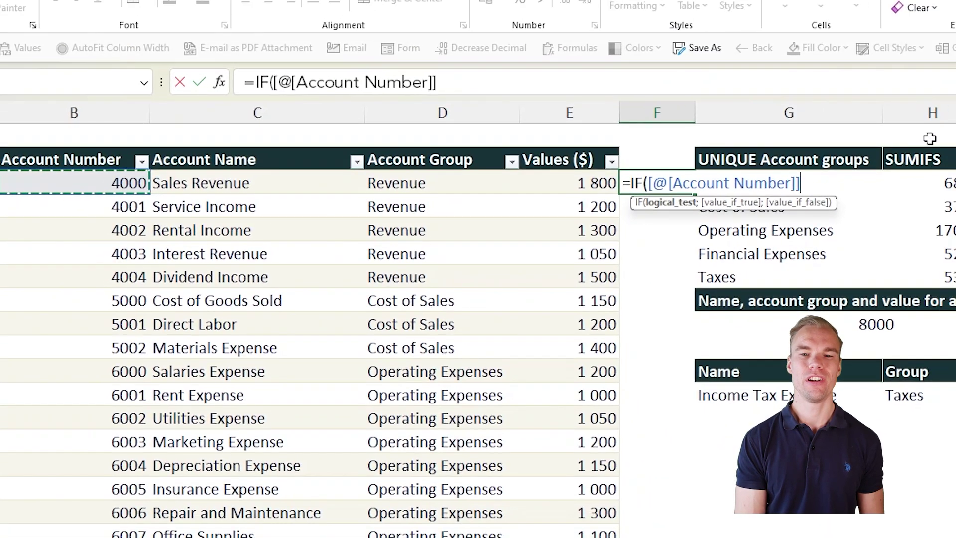
{"action": "type", "text": "<"}
{"action": "type", "text": "5000"}
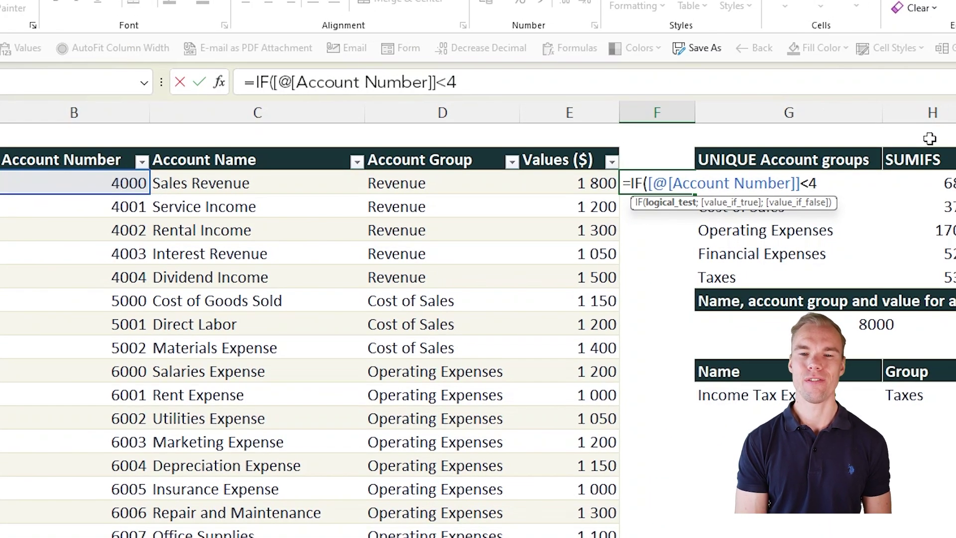
{"action": "type", "text": ";"}
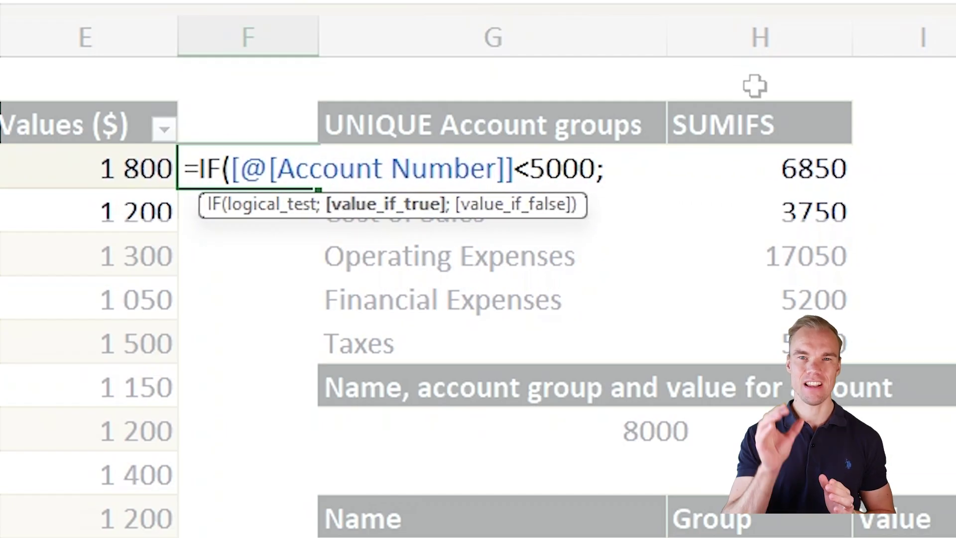
Step: Set the IF formula in F3 to return "Revenue" when the test is true and "Cost" when it is false
{"action": "type", "text": "\"Revue"}
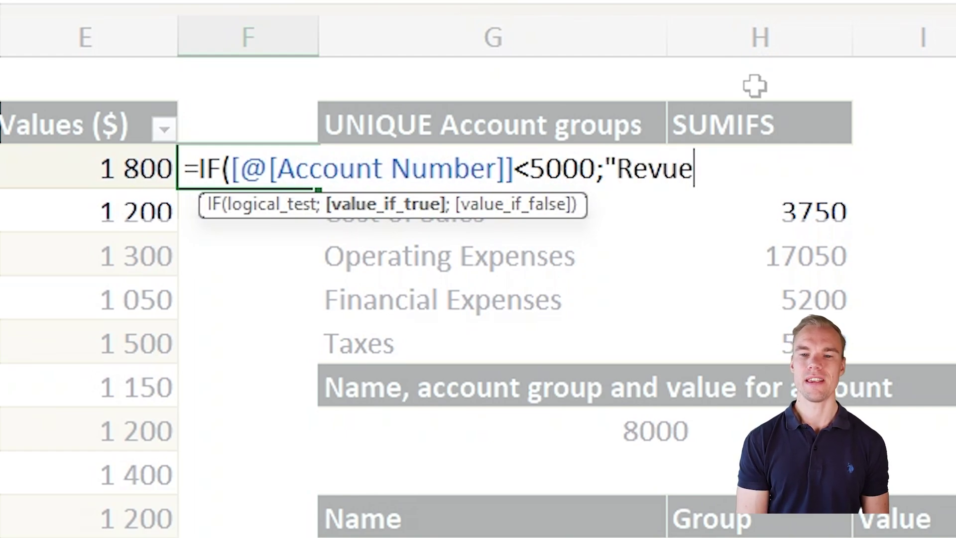
{"action": "key", "text": "BackSpace"}
{"action": "key", "text": "BackSpace"}
{"action": "type", "text": "enuy"}
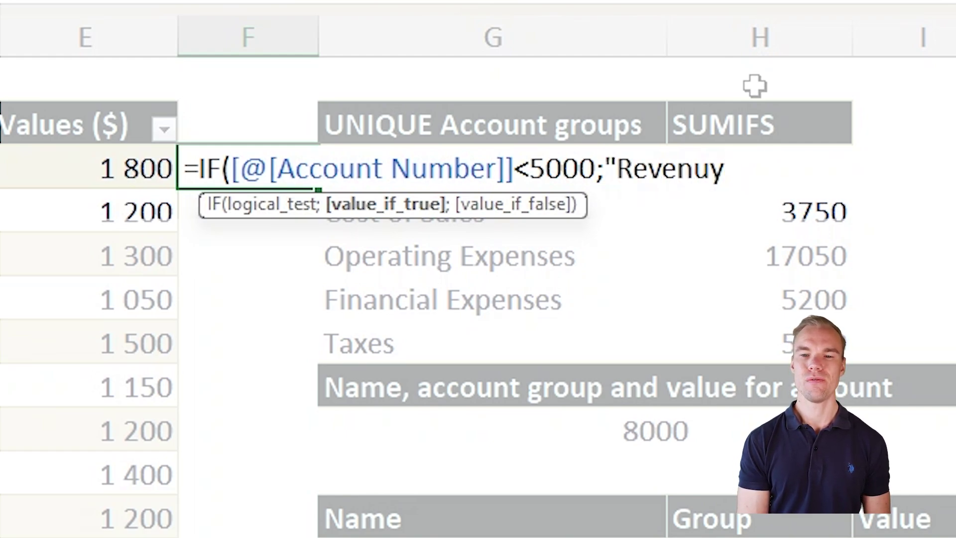
{"action": "key", "text": "BackSpace"}
{"action": "type", "text": "e\";"}
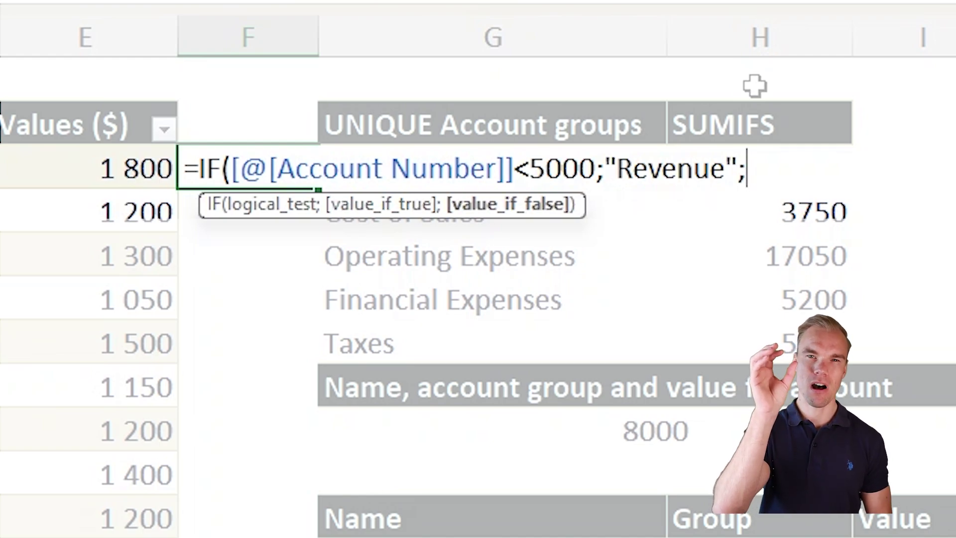
{"action": "type", "text": "\"Cost\""}
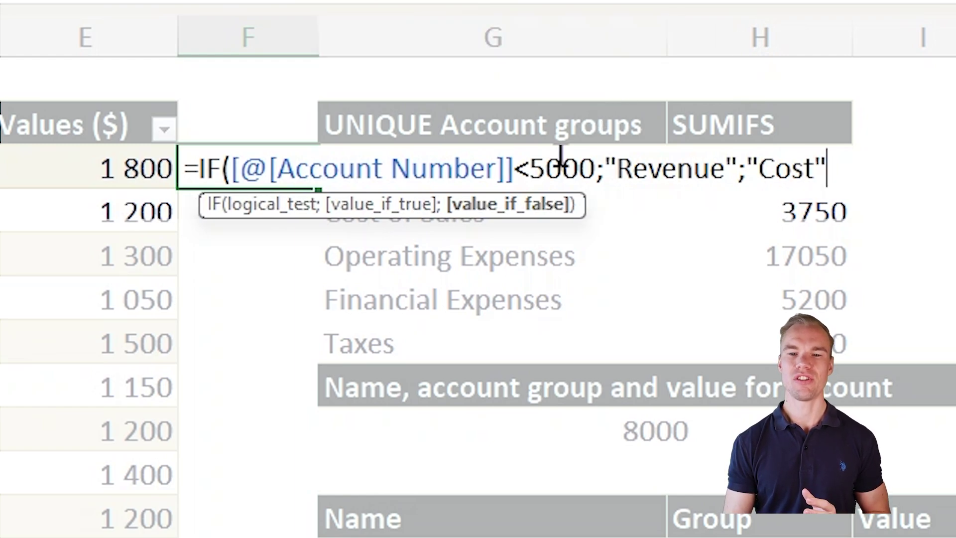
Step: Review the IF formula's logical test and its two return values, and enter it to fill the new table column
{"action": "left_click_drag", "start_coordinate": [578, 168], "coordinate": [280, 166]}
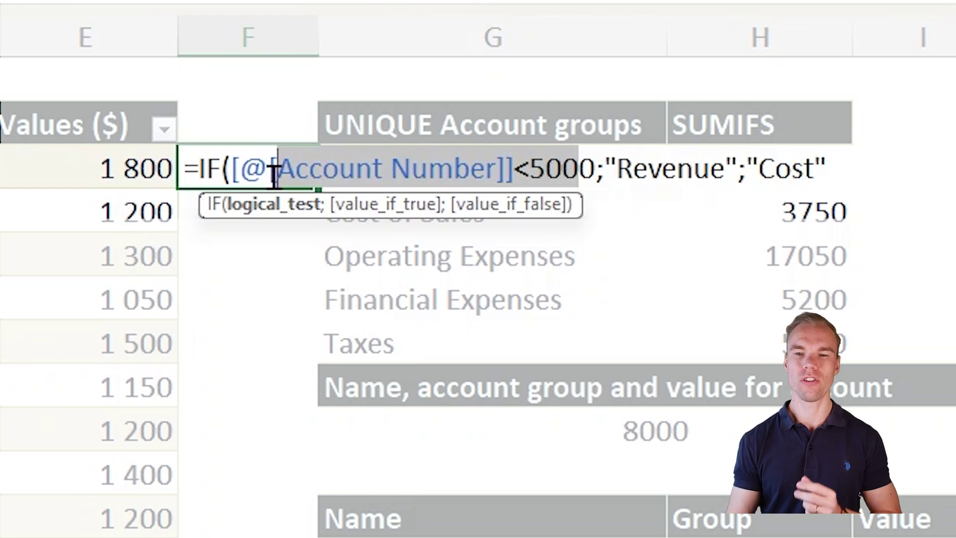
{"action": "left_click_drag", "start_coordinate": [647, 167], "coordinate": [693, 165]}
{"action": "left_click", "coordinate": [695, 166]}
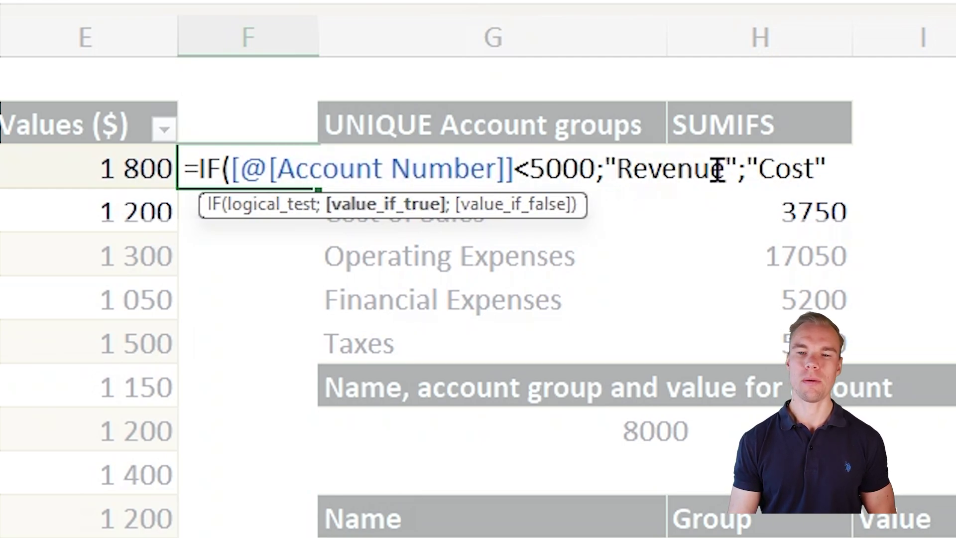
{"action": "left_click_drag", "start_coordinate": [751, 164], "coordinate": [794, 165]}
{"action": "left_click", "coordinate": [801, 168]}
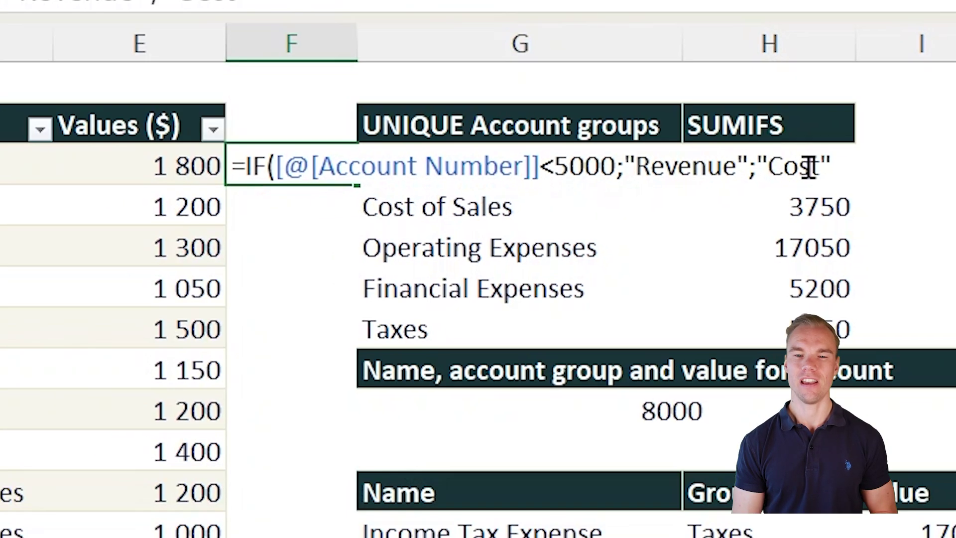
{"action": "key", "text": "Return"}
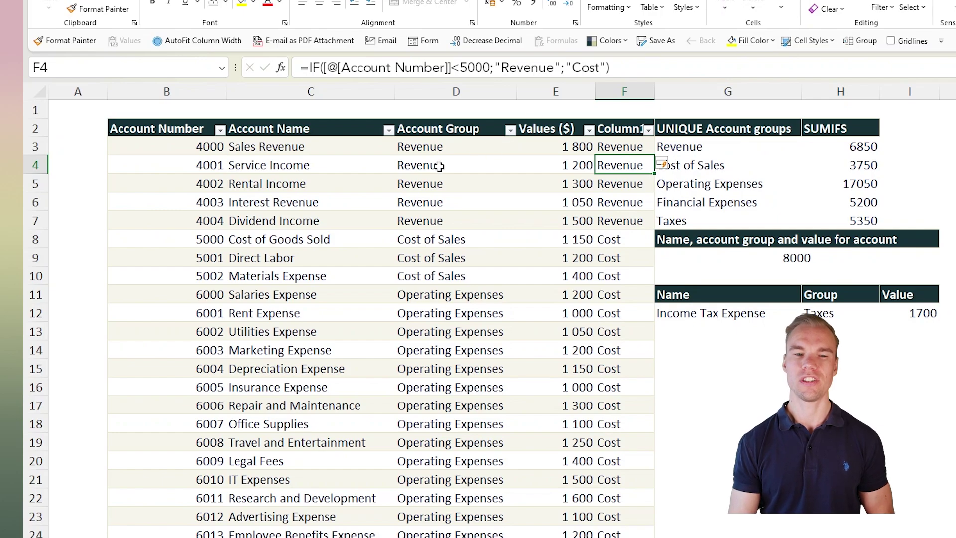
Step: Compare the 4000-series account numbers with their labels in the new column, and check the labels down to the table's last row
{"action": "left_click_drag", "start_coordinate": [199, 147], "coordinate": [195, 218]}
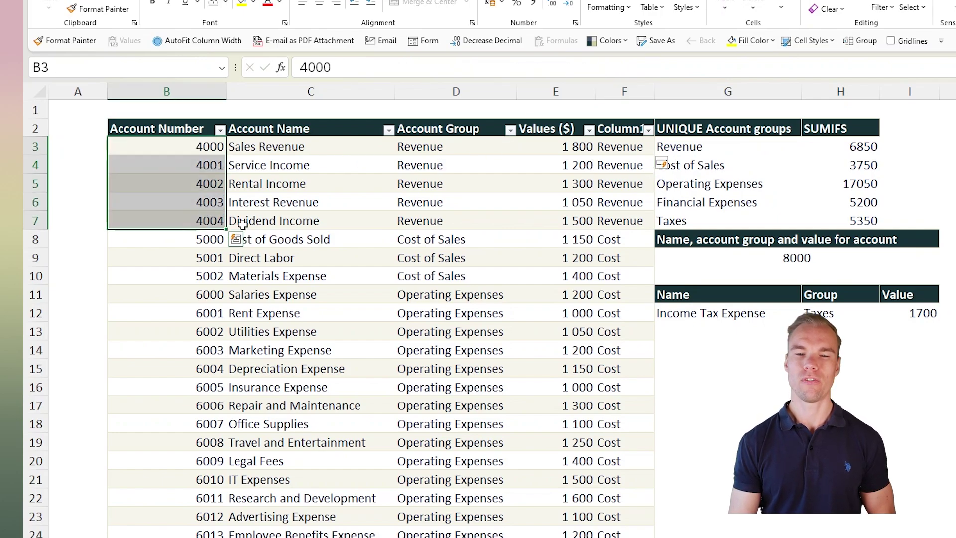
{"action": "left_click_drag", "start_coordinate": [619, 149], "coordinate": [621, 202]}
{"action": "left_click", "coordinate": [621, 240]}
{"action": "scroll", "coordinate": [628, 261], "scroll_direction": "down", "scroll_amount": 4}
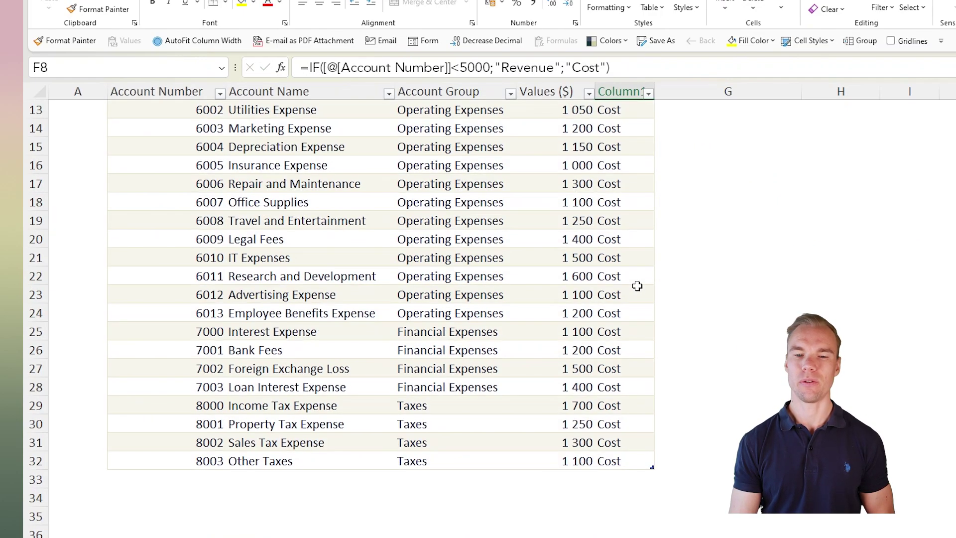
{"action": "scroll", "coordinate": [643, 332], "scroll_direction": "up", "scroll_amount": 4}
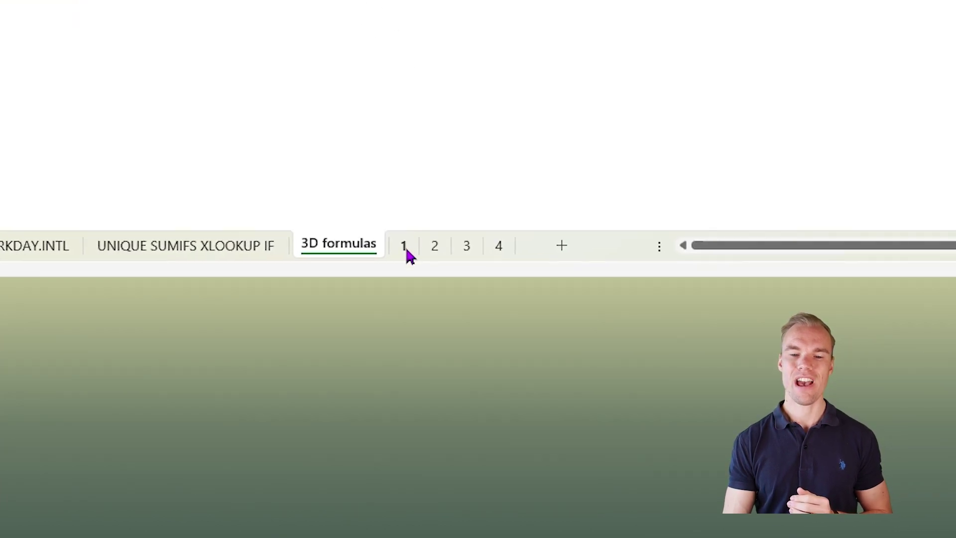
Step: Look through sheets 1, 2, 3 and 4 and examine the values in A2:A10
{"action": "left_click", "coordinate": [404, 246]}
{"action": "left_click", "coordinate": [434, 247]}
{"action": "left_click", "coordinate": [466, 247]}
{"action": "left_click", "coordinate": [499, 247]}
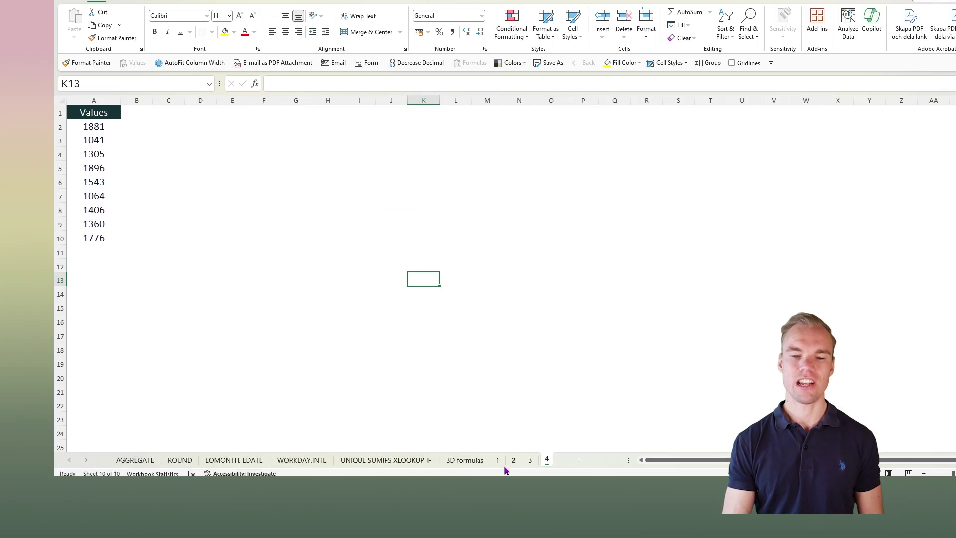
{"action": "left_click", "coordinate": [499, 461]}
{"action": "left_click", "coordinate": [513, 461]}
{"action": "left_click", "coordinate": [530, 461]}
{"action": "left_click", "coordinate": [546, 461]}
{"action": "left_click_drag", "start_coordinate": [99, 126], "coordinate": [102, 231]}
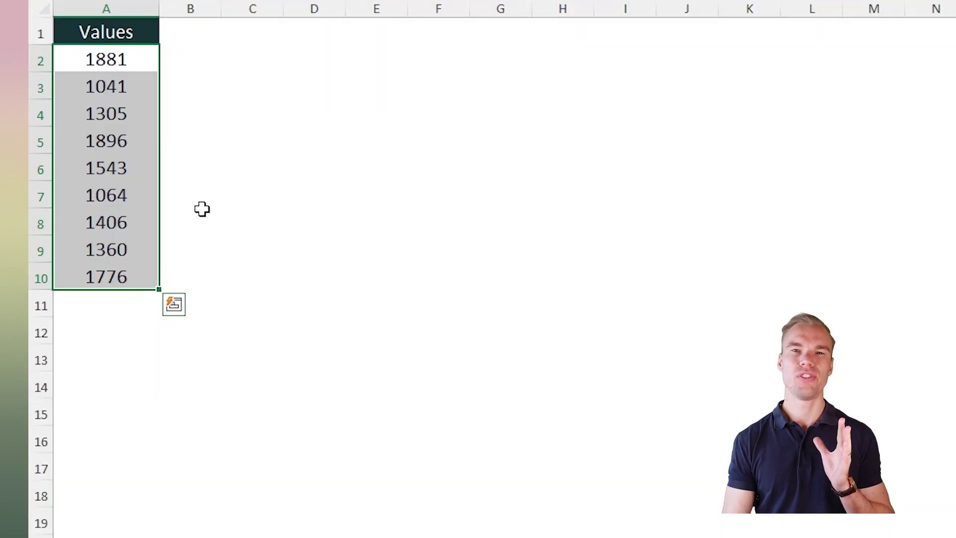
{"action": "left_click", "coordinate": [126, 69]}
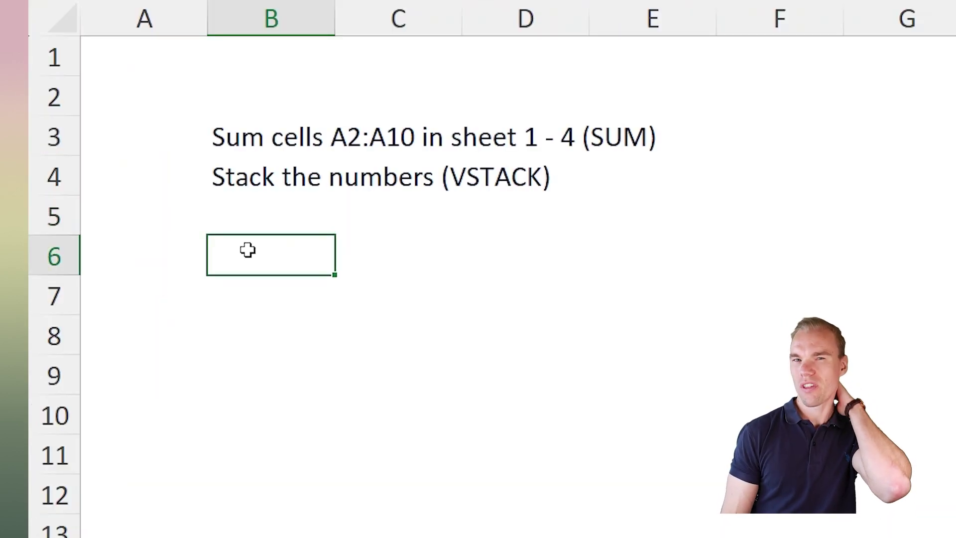
Step: In B6 of the 3D formulas sheet, enter a SUM that adds A2:A10 from sheets 1, 2, 3 and 4 as separate arguments
{"action": "type", "text": "=sum"}
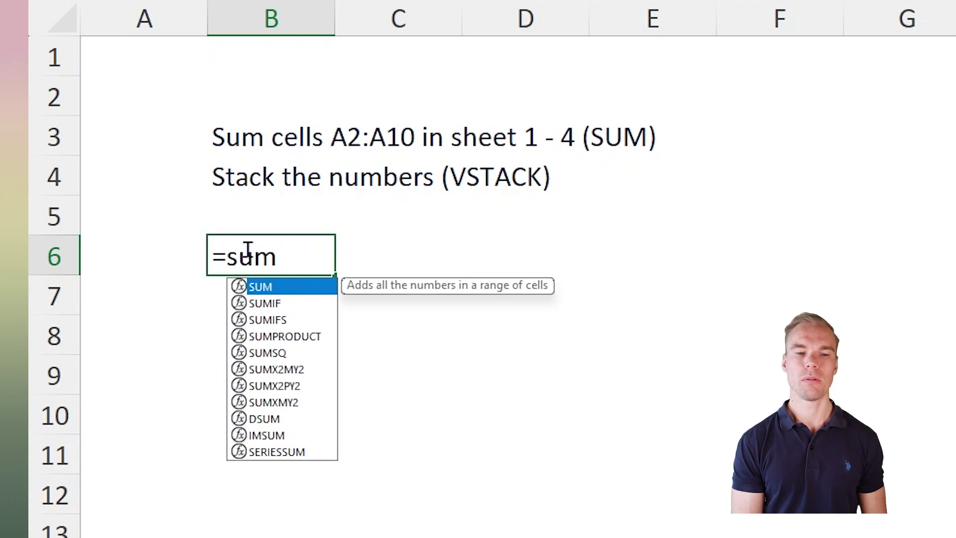
{"action": "key", "text": "Tab"}
{"action": "key", "text": "ctrl+Page_Up"}
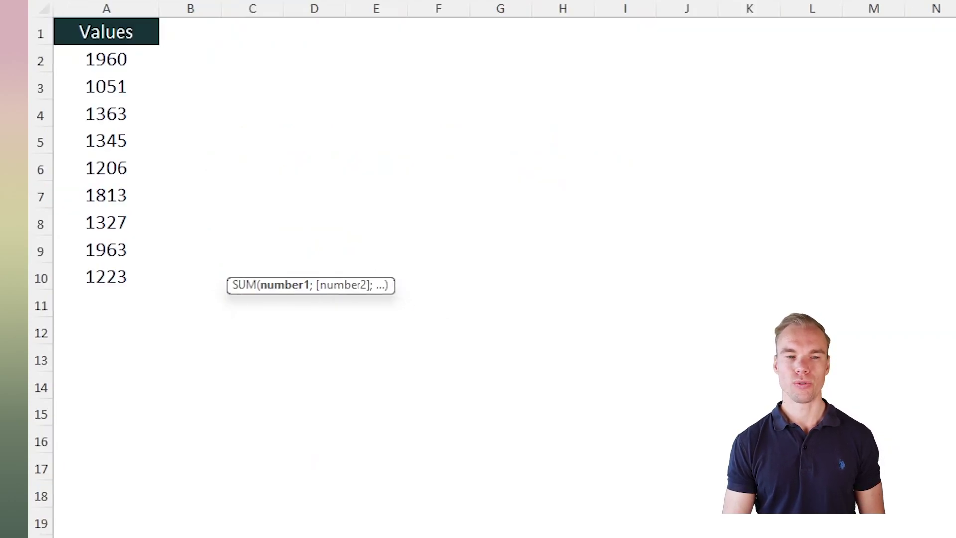
{"action": "left_click_drag", "start_coordinate": [118, 57], "coordinate": [109, 275]}
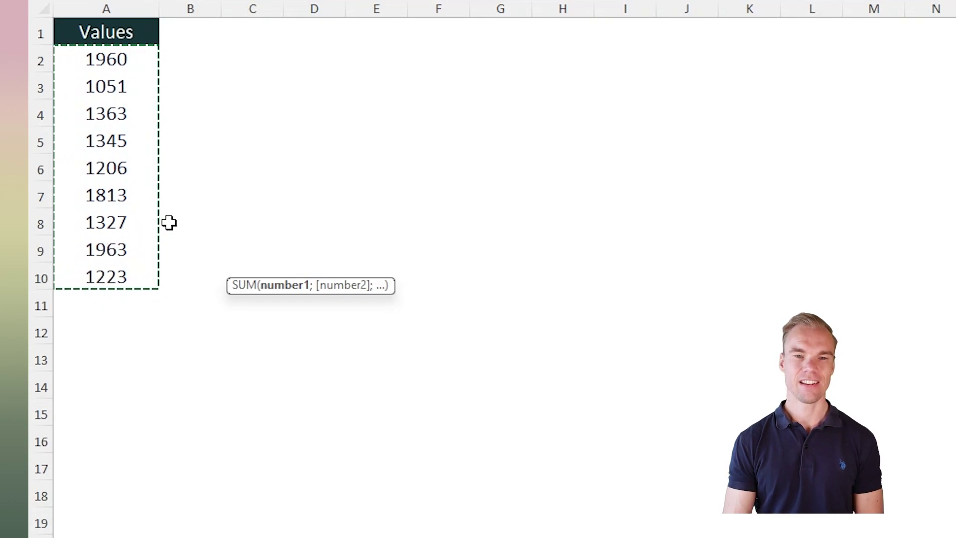
{"action": "type", "text": ";"}
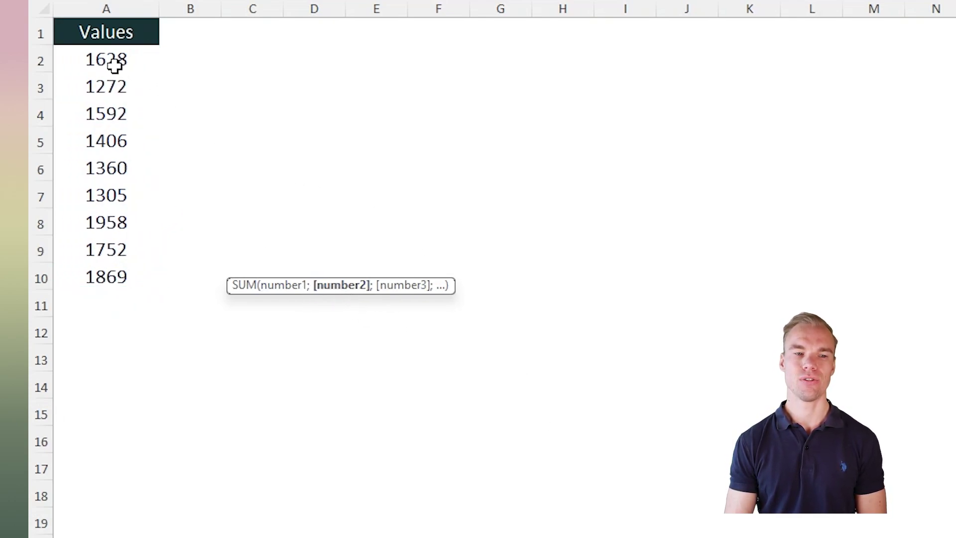
{"action": "left_click_drag", "start_coordinate": [115, 64], "coordinate": [100, 275]}
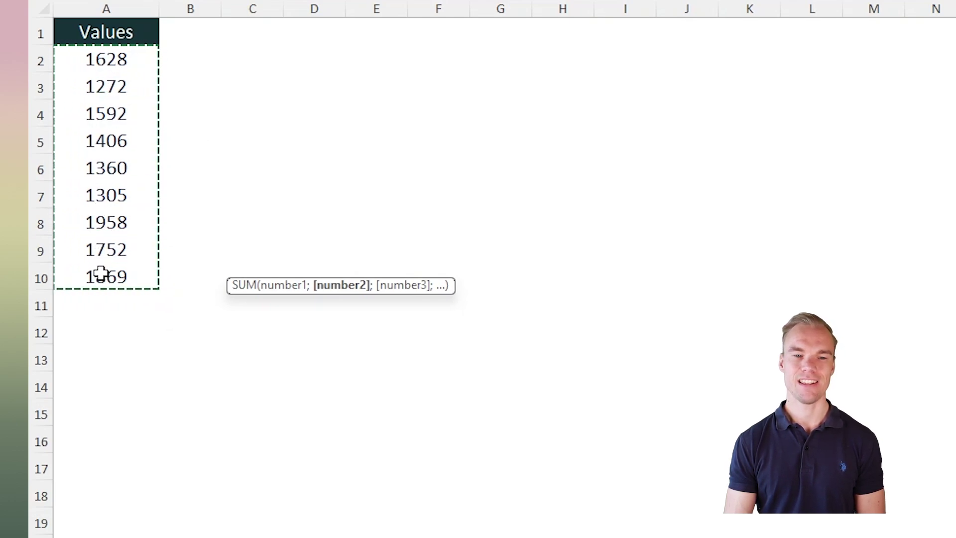
{"action": "type", "text": ";"}
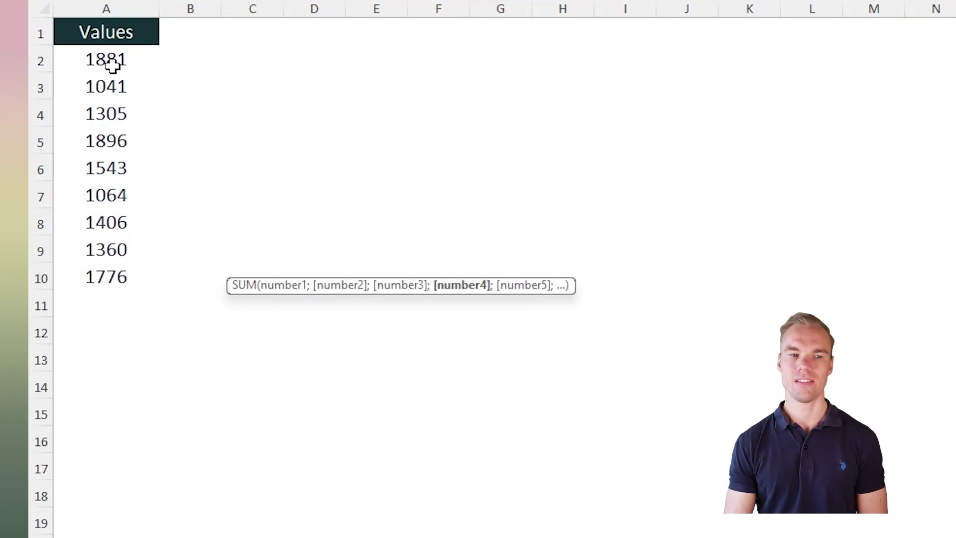
{"action": "left_click_drag", "start_coordinate": [111, 67], "coordinate": [114, 282]}
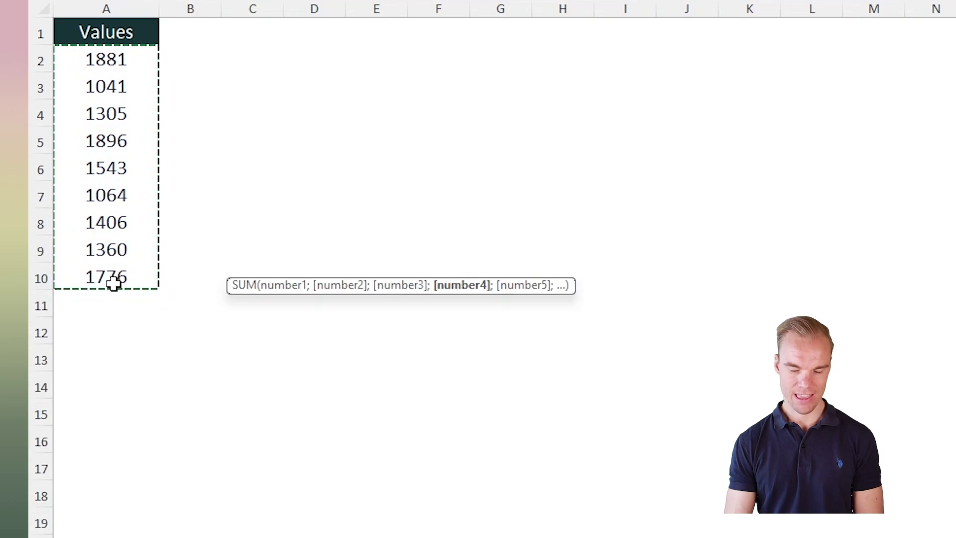
{"action": "key", "text": "Return"}
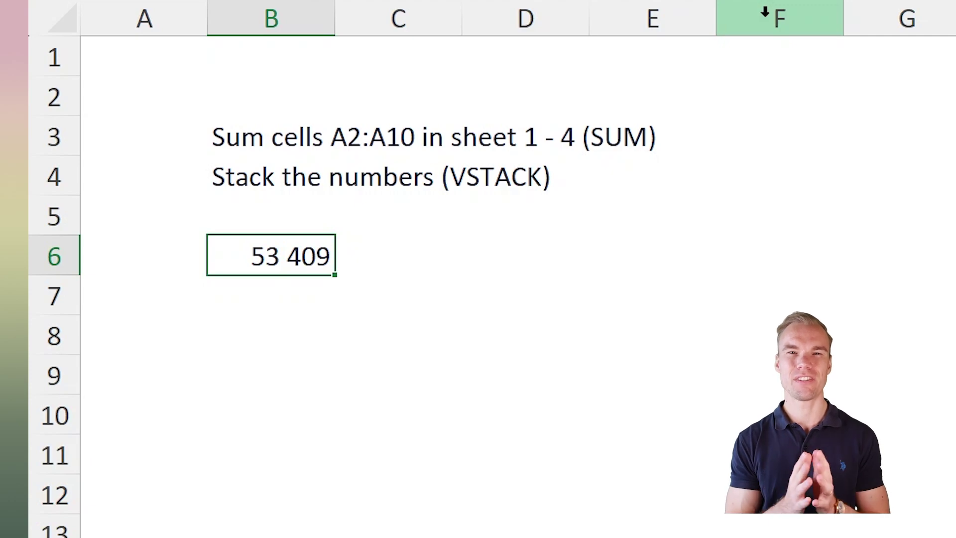
Step: Enter a SUM formula in B7 that adds A2:A10 on sheet 1 only
{"action": "key", "text": "Down"}
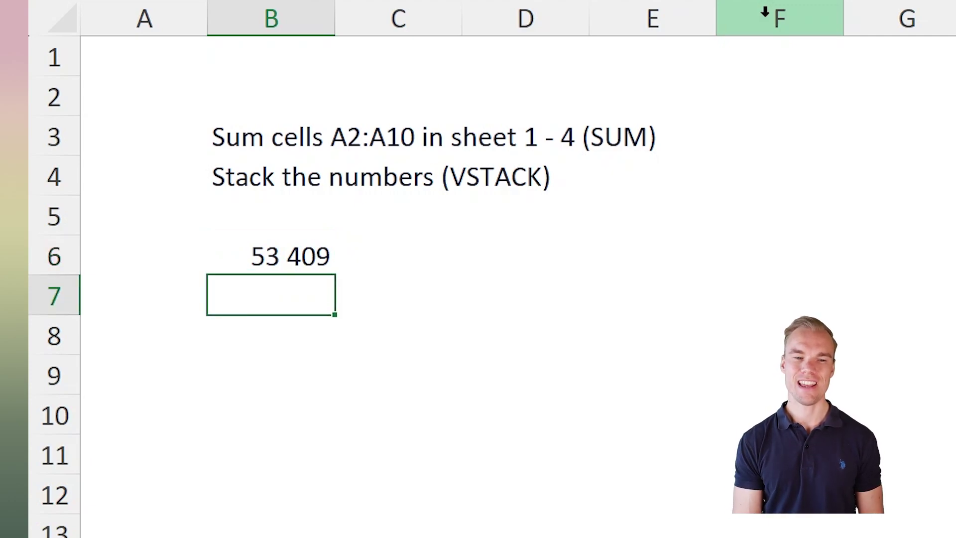
{"action": "type", "text": "=sum"}
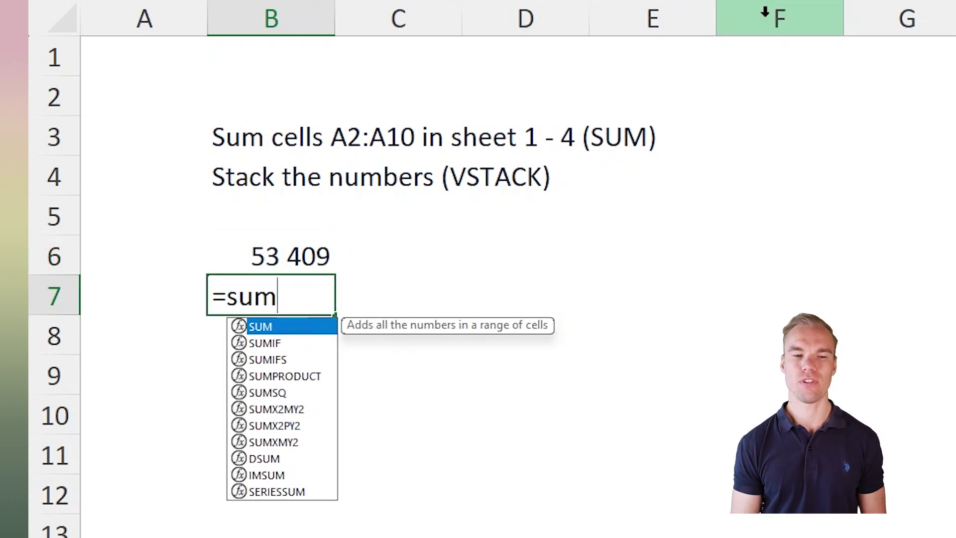
{"action": "key", "text": "Tab"}
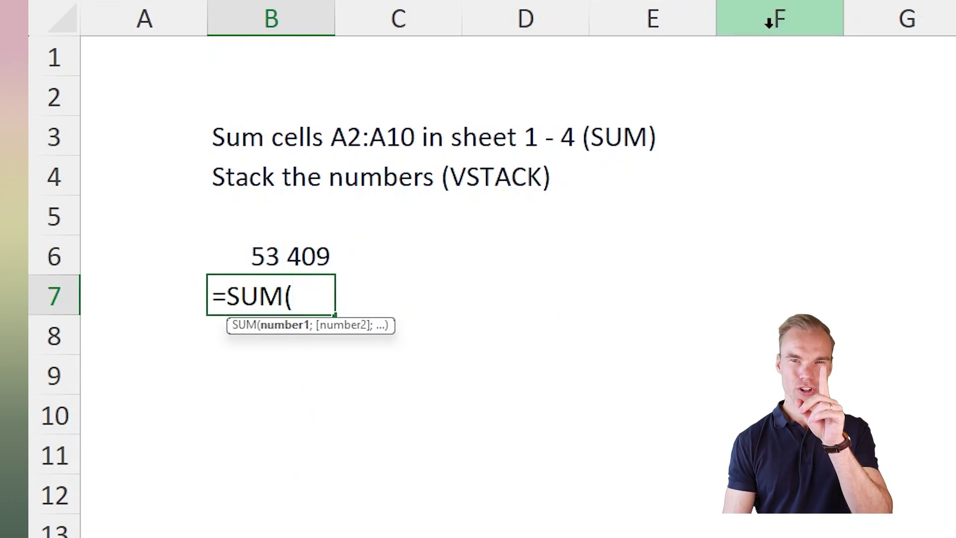
{"action": "key", "text": "ctrl+Page_Up"}
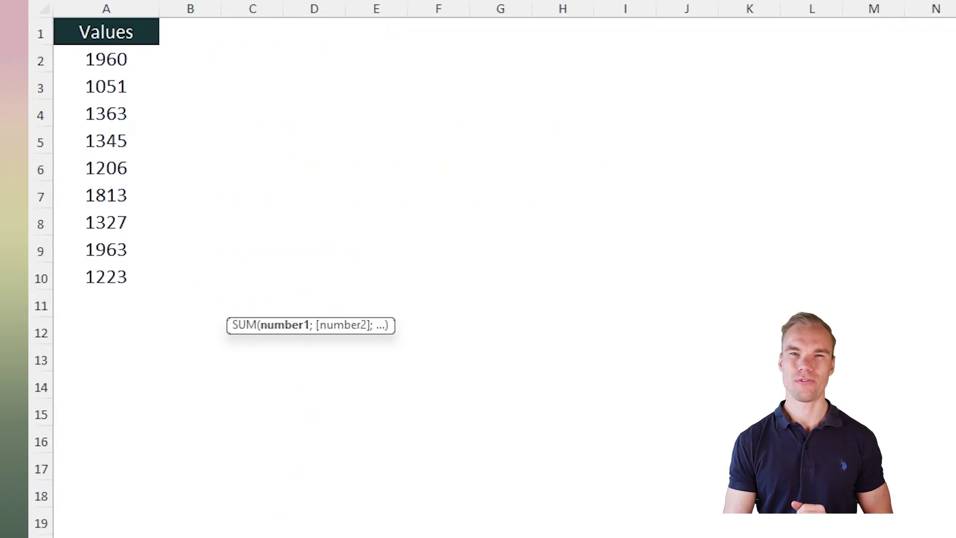
{"action": "left_click_drag", "start_coordinate": [106, 60], "coordinate": [108, 271]}
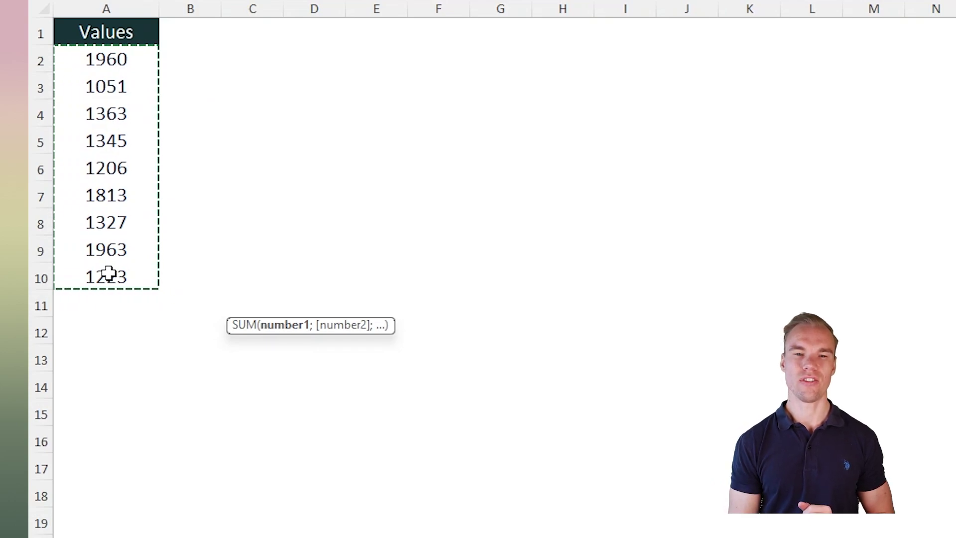
{"action": "key", "text": "Return"}
{"action": "key", "text": "Up"}
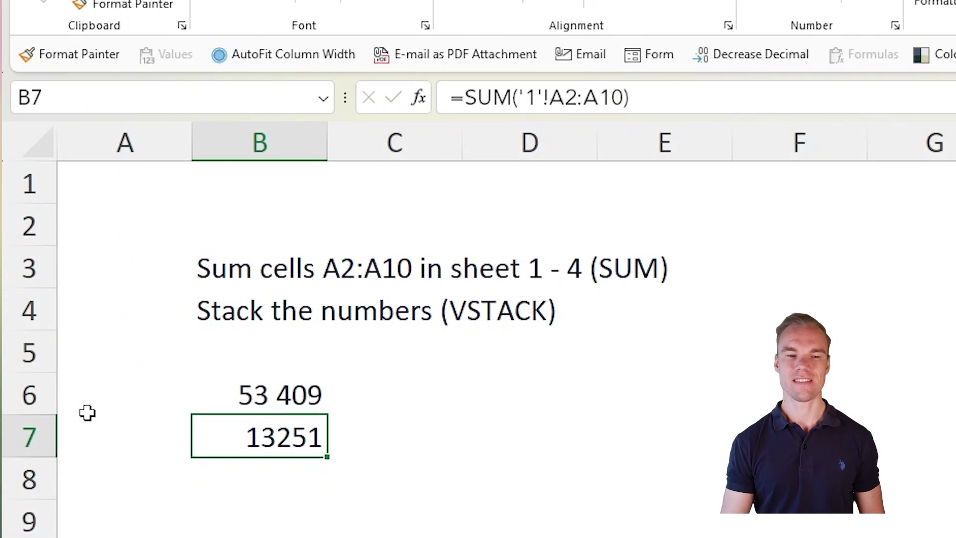
Step: Format B7 as a number with a thousands separator and no decimals
{"action": "key", "text": "ctrl+shift+1"}
{"action": "left_click", "coordinate": [900, 4]}
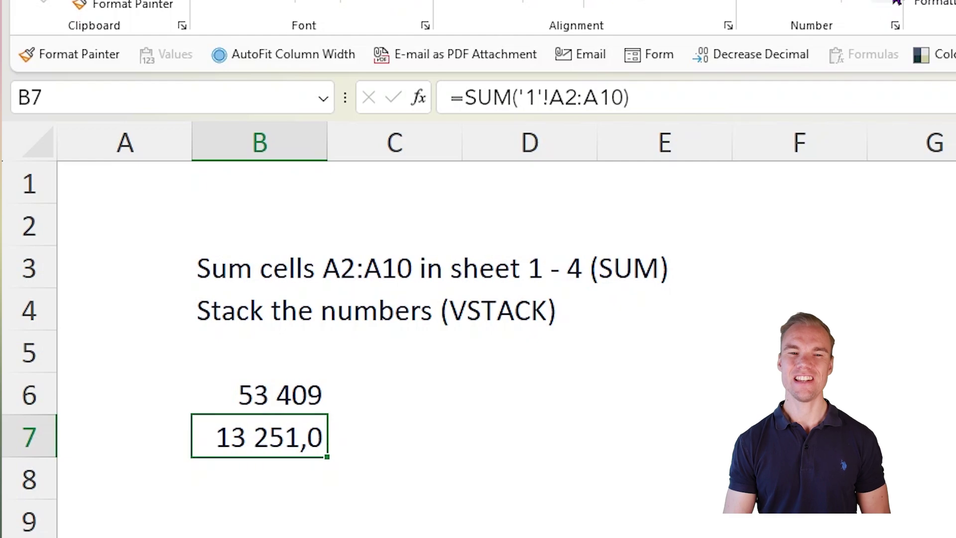
{"action": "left_click", "coordinate": [900, 4]}
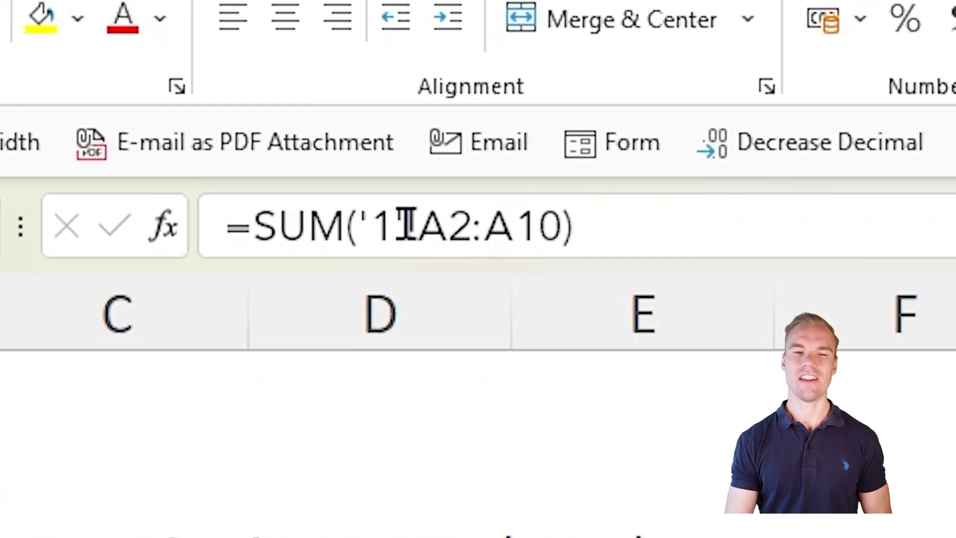
Step: Extend the sheet reference in B7's SUM formula to '1:4' so it adds A2:A10 across sheets 1 to 4
{"action": "double_click", "coordinate": [523, 96]}
{"action": "left_click", "coordinate": [351, 220]}
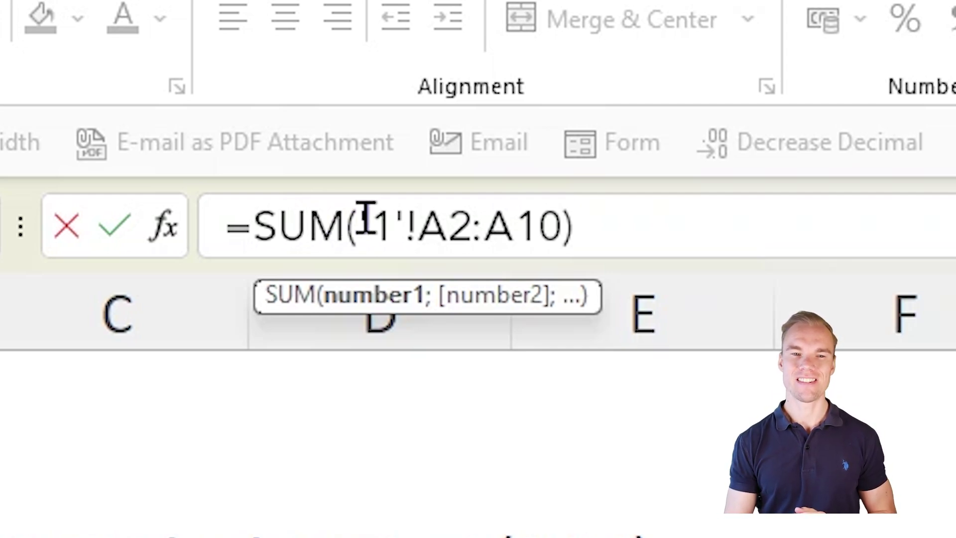
{"action": "left_click", "coordinate": [400, 228]}
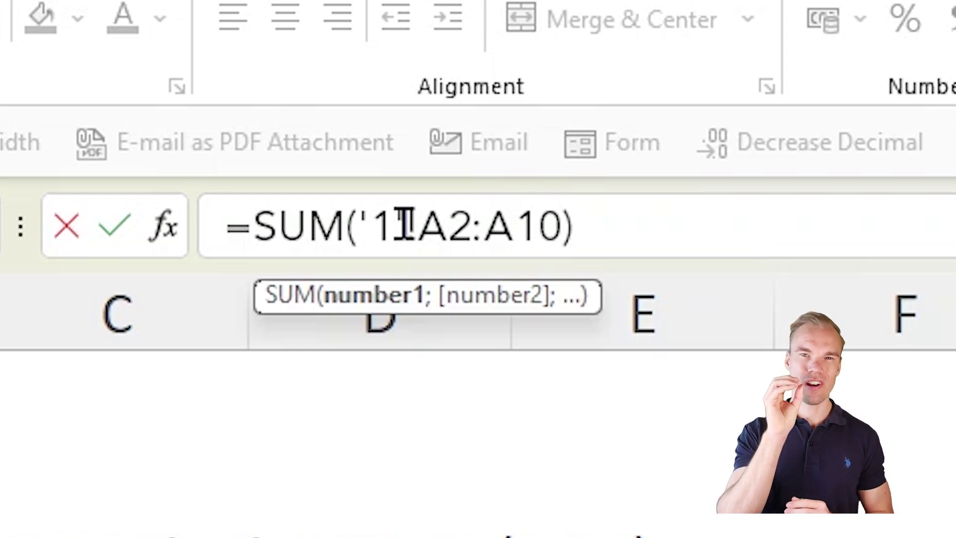
{"action": "mouse_move", "coordinate": [406, 224]}
{"action": "left_mouse_down"}
{"action": "mouse_move", "coordinate": [365, 219]}
{"action": "mouse_move", "coordinate": [394, 221]}
{"action": "left_mouse_up"}
{"action": "left_click", "coordinate": [427, 222]}
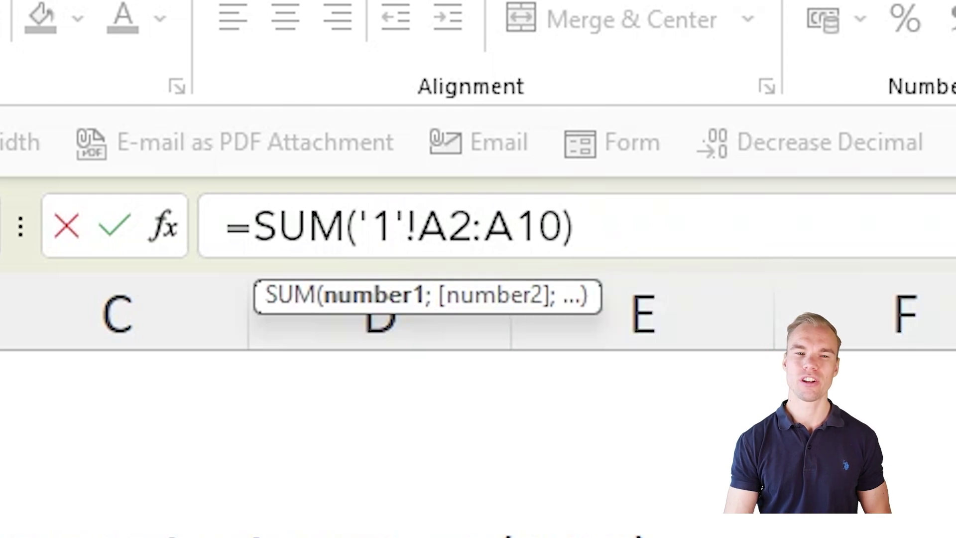
{"action": "type", "text": ":"}
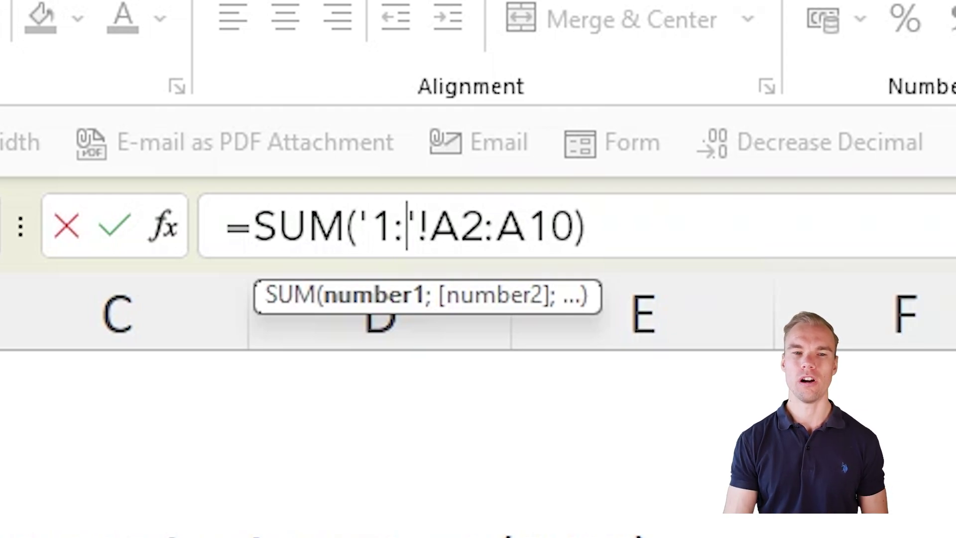
{"action": "type", "text": "4"}
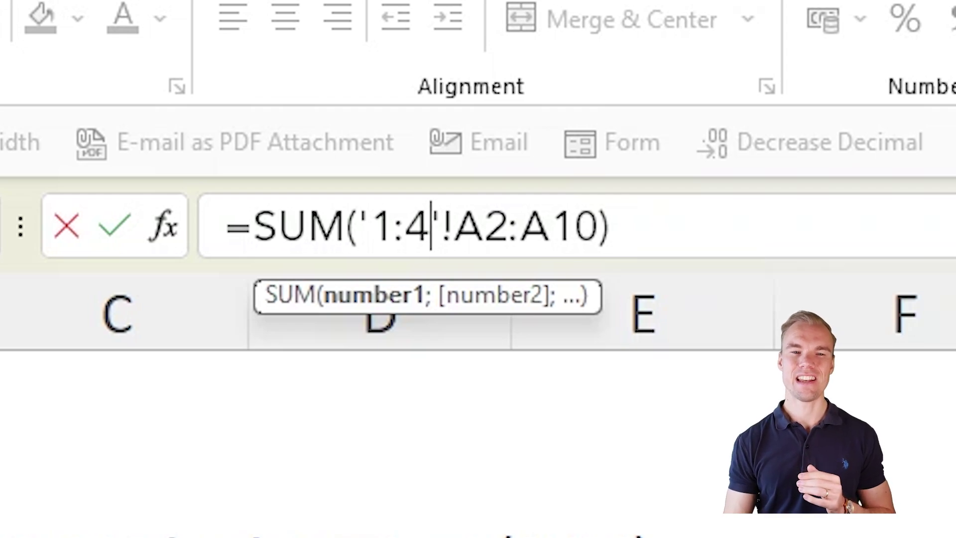
{"action": "left_click_drag", "start_coordinate": [373, 222], "coordinate": [390, 222]}
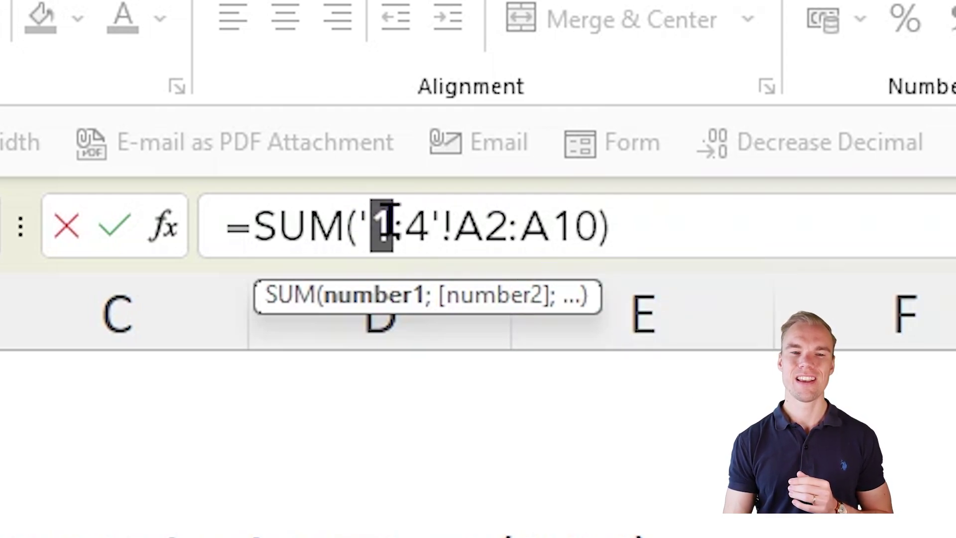
{"action": "left_click_drag", "start_coordinate": [404, 222], "coordinate": [421, 222]}
{"action": "left_click", "coordinate": [423, 222]}
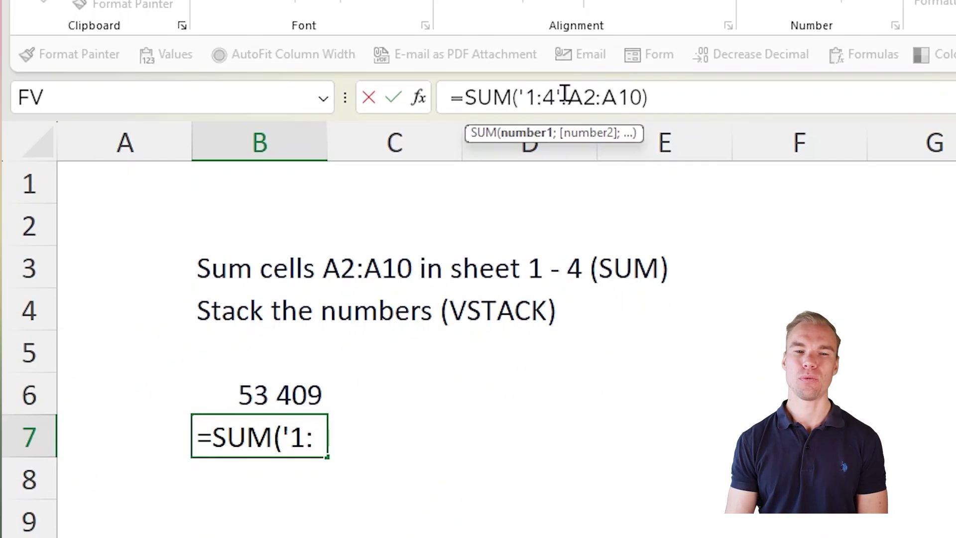
{"action": "key", "text": "ctrl+Return"}
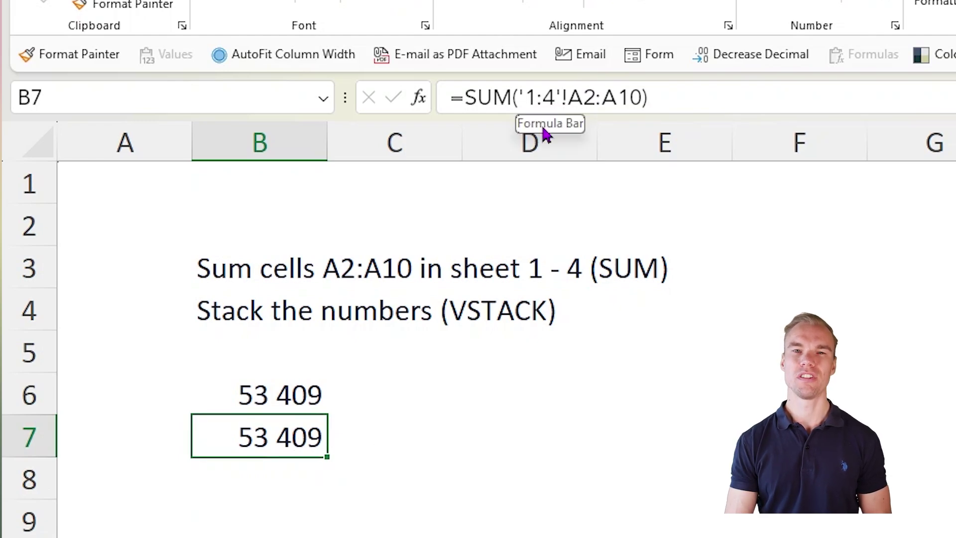
Step: Replace SUM with VSTACK in B7's formula to stack A2:A10 from sheets 1 to 4, keeping the '1:4' reference
{"action": "left_click_drag", "start_coordinate": [576, 96], "coordinate": [646, 96]}
{"action": "left_click", "coordinate": [554, 95]}
{"action": "left_click_drag", "start_coordinate": [554, 94], "coordinate": [519, 95]}
{"action": "left_click", "coordinate": [525, 95]}
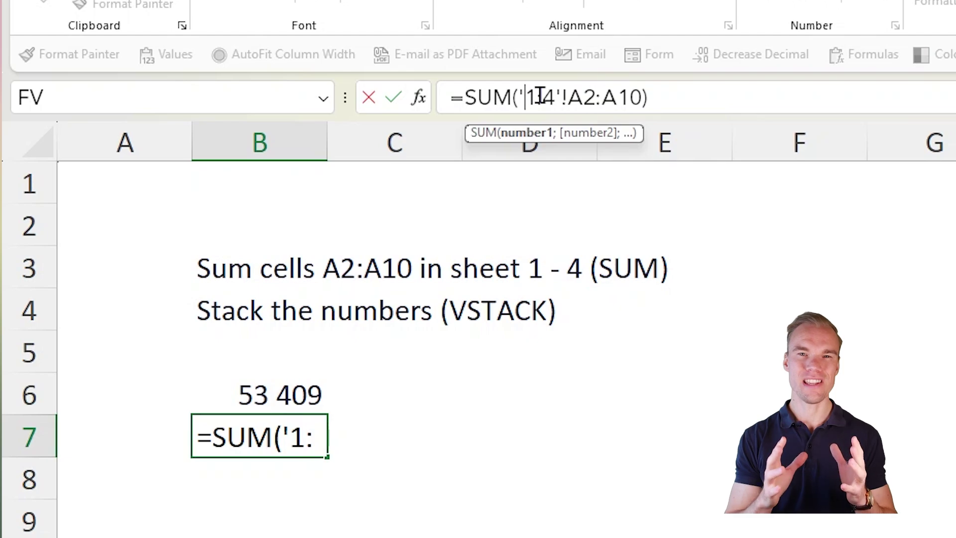
{"action": "double_click", "coordinate": [489, 98]}
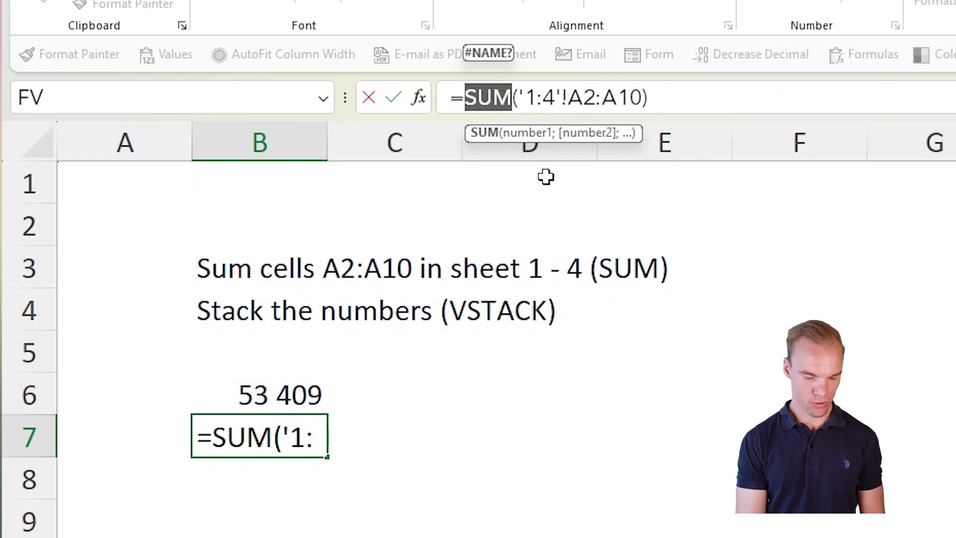
{"action": "type", "text": "VSTA"}
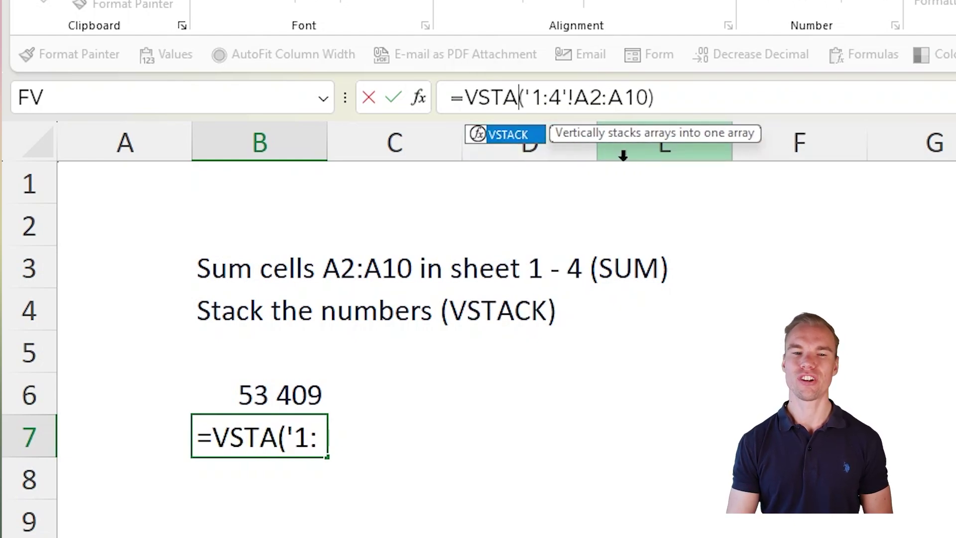
{"action": "type", "text": "CK"}
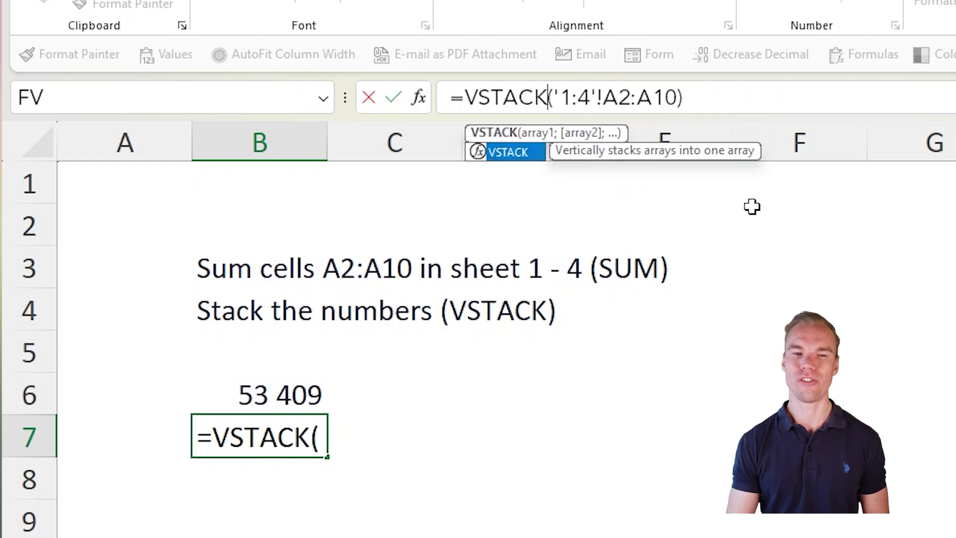
{"action": "key", "text": "Return"}
{"action": "left_click", "coordinate": [324, 435]}
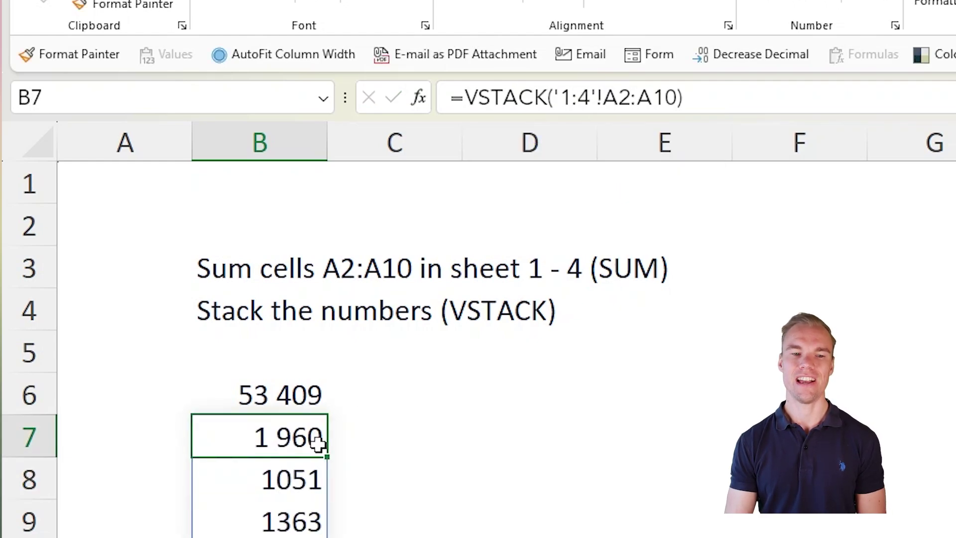
Step: Look through the stacked values that spill down column B from B7
{"action": "scroll", "coordinate": [224, 367], "scroll_direction": "down", "scroll_amount": 3}
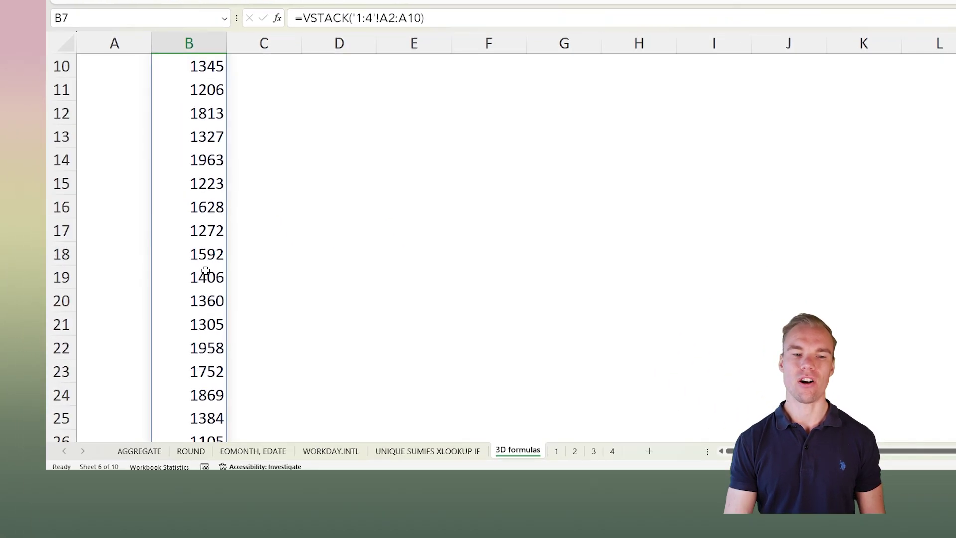
{"action": "scroll", "coordinate": [205, 272], "scroll_direction": "down", "scroll_amount": 8}
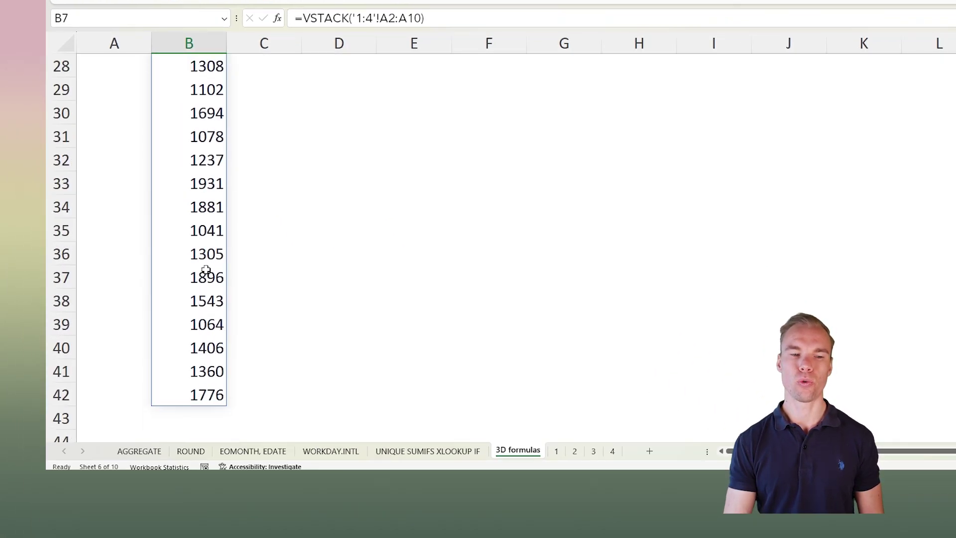
{"action": "scroll", "coordinate": [206, 265], "scroll_direction": "up", "scroll_amount": 7}
{"action": "scroll", "coordinate": [207, 266], "scroll_direction": "up", "scroll_amount": 4}
{"action": "left_click_drag", "start_coordinate": [205, 202], "coordinate": [202, 415]}
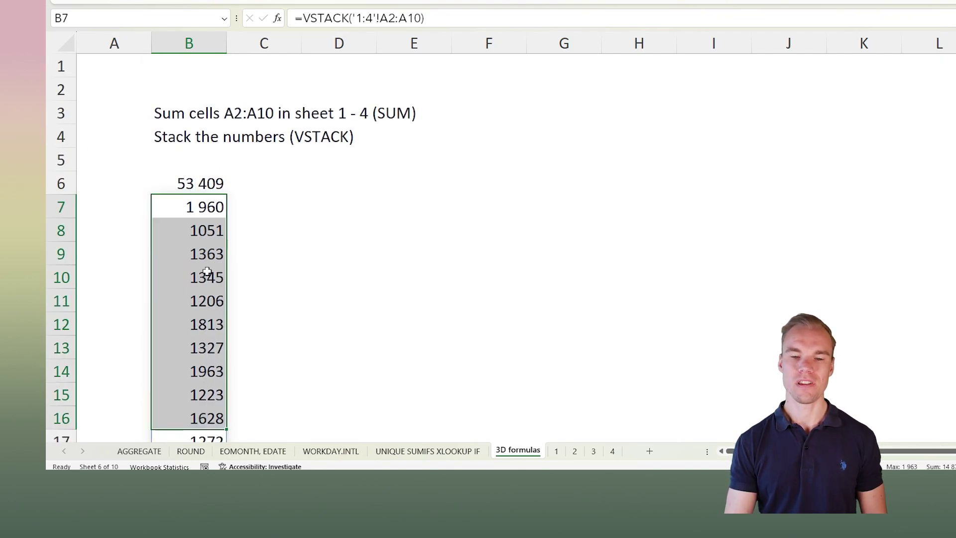
{"action": "scroll", "coordinate": [237, 265], "scroll_direction": "down", "scroll_amount": 4}
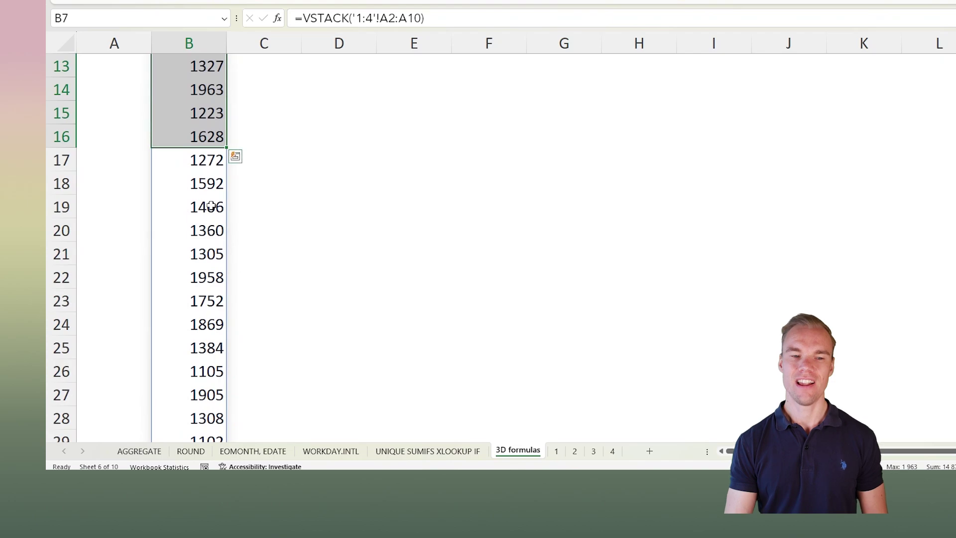